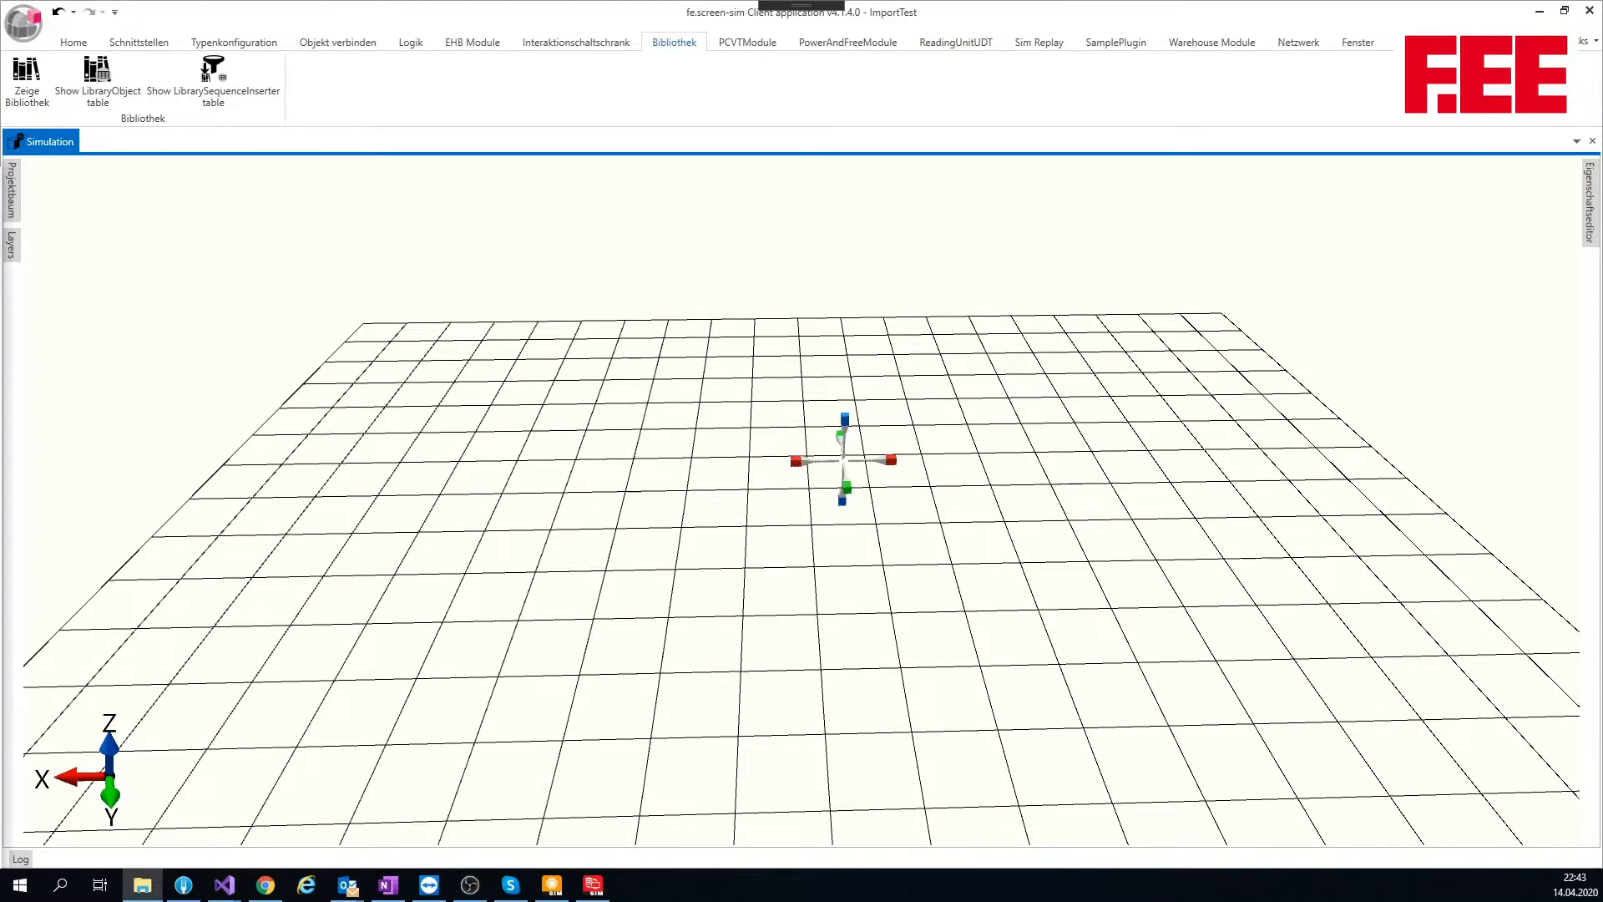
Create a new folder named NewSampleLib on drive D: in File Explorer, and return to the simulation.
drag(0, 180, 762, 143)
right_click(476, 807)
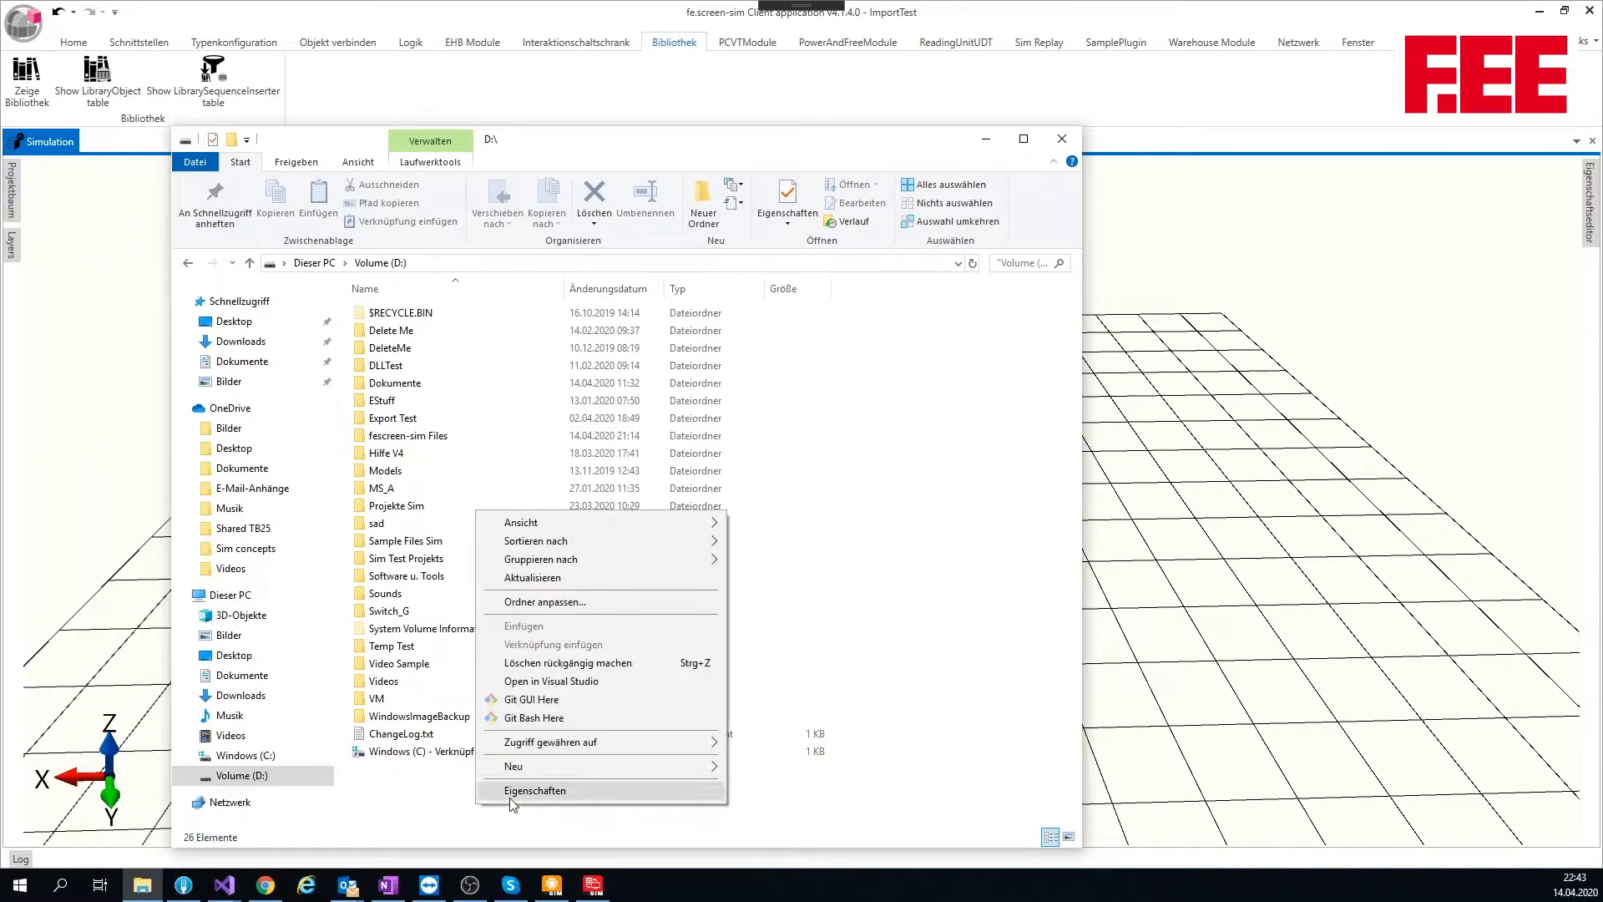
mouse_move(638, 766)
click(846, 478)
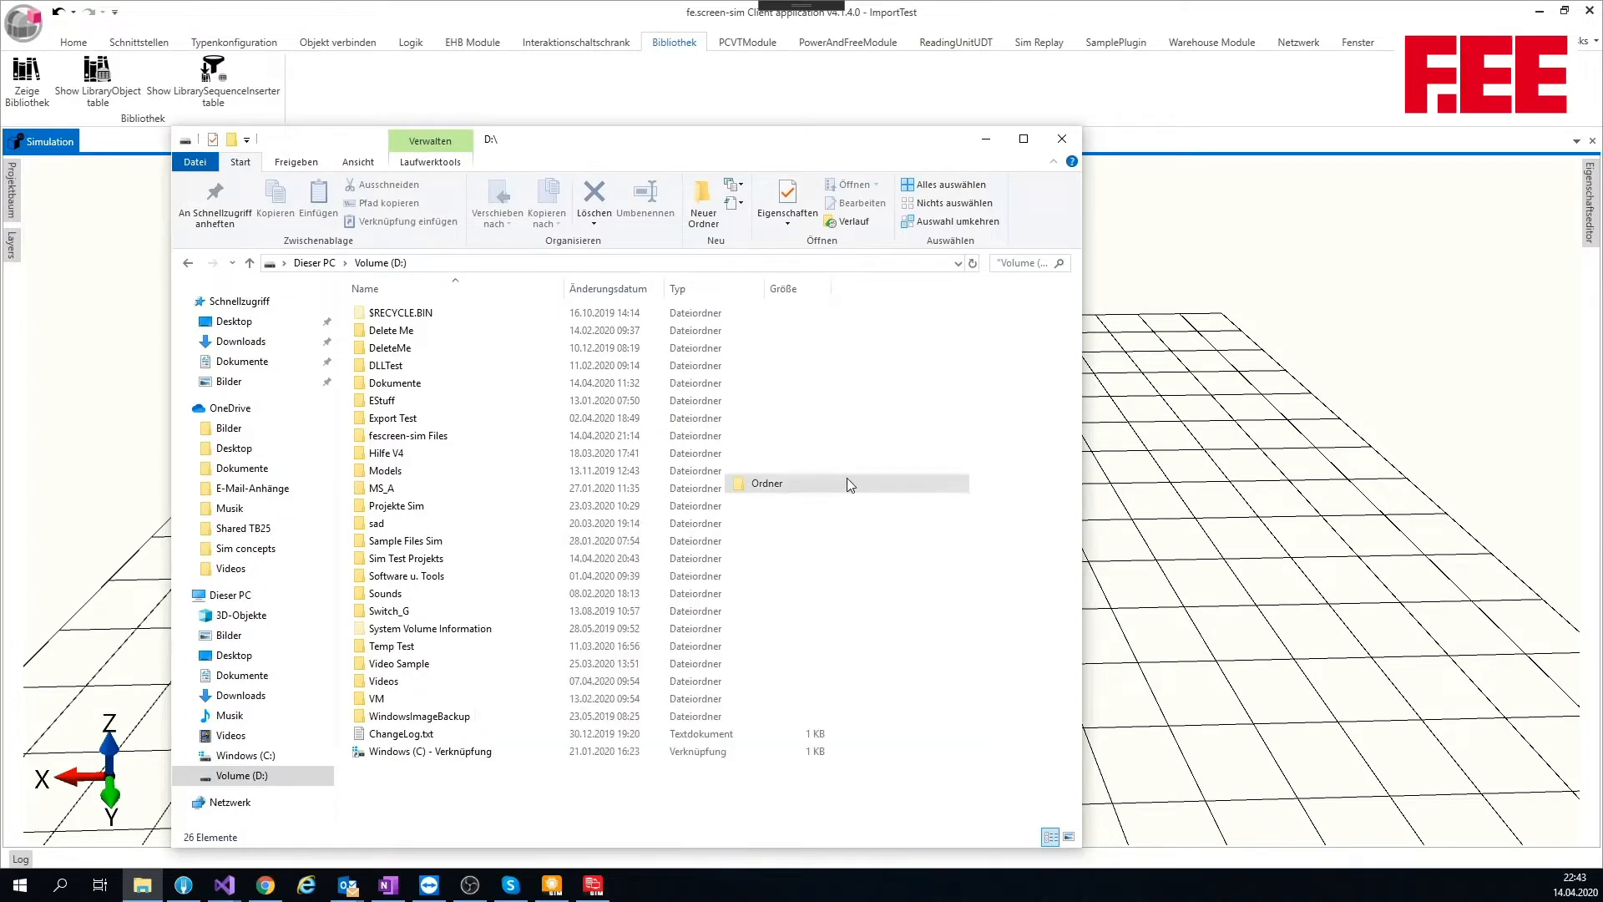
text(New)
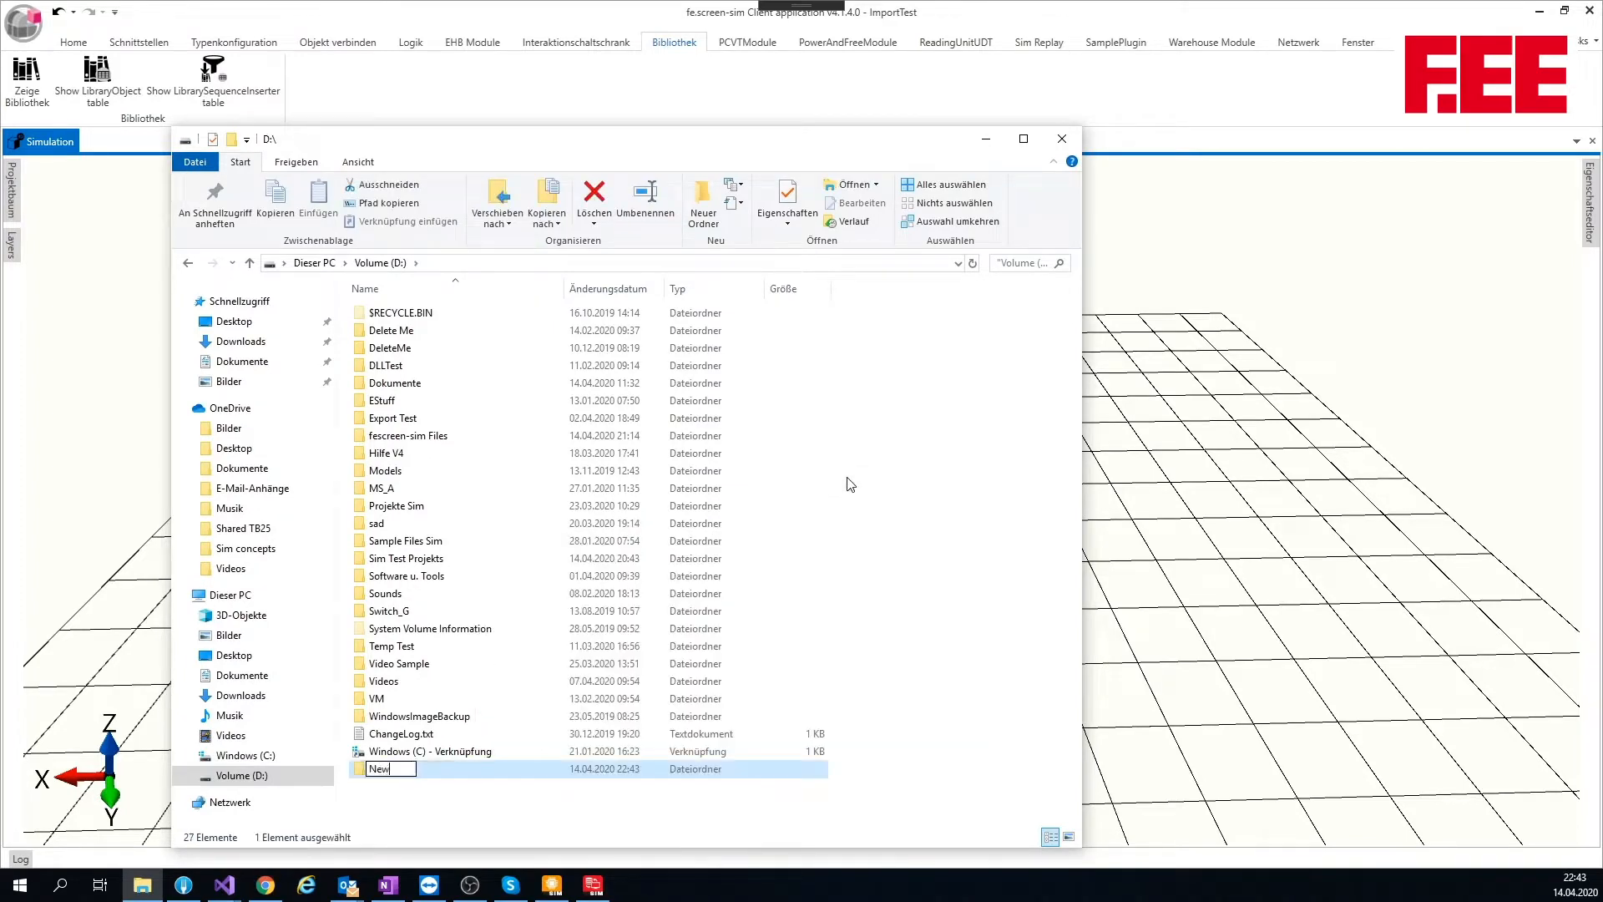
text(SampleLib)
key(Return)
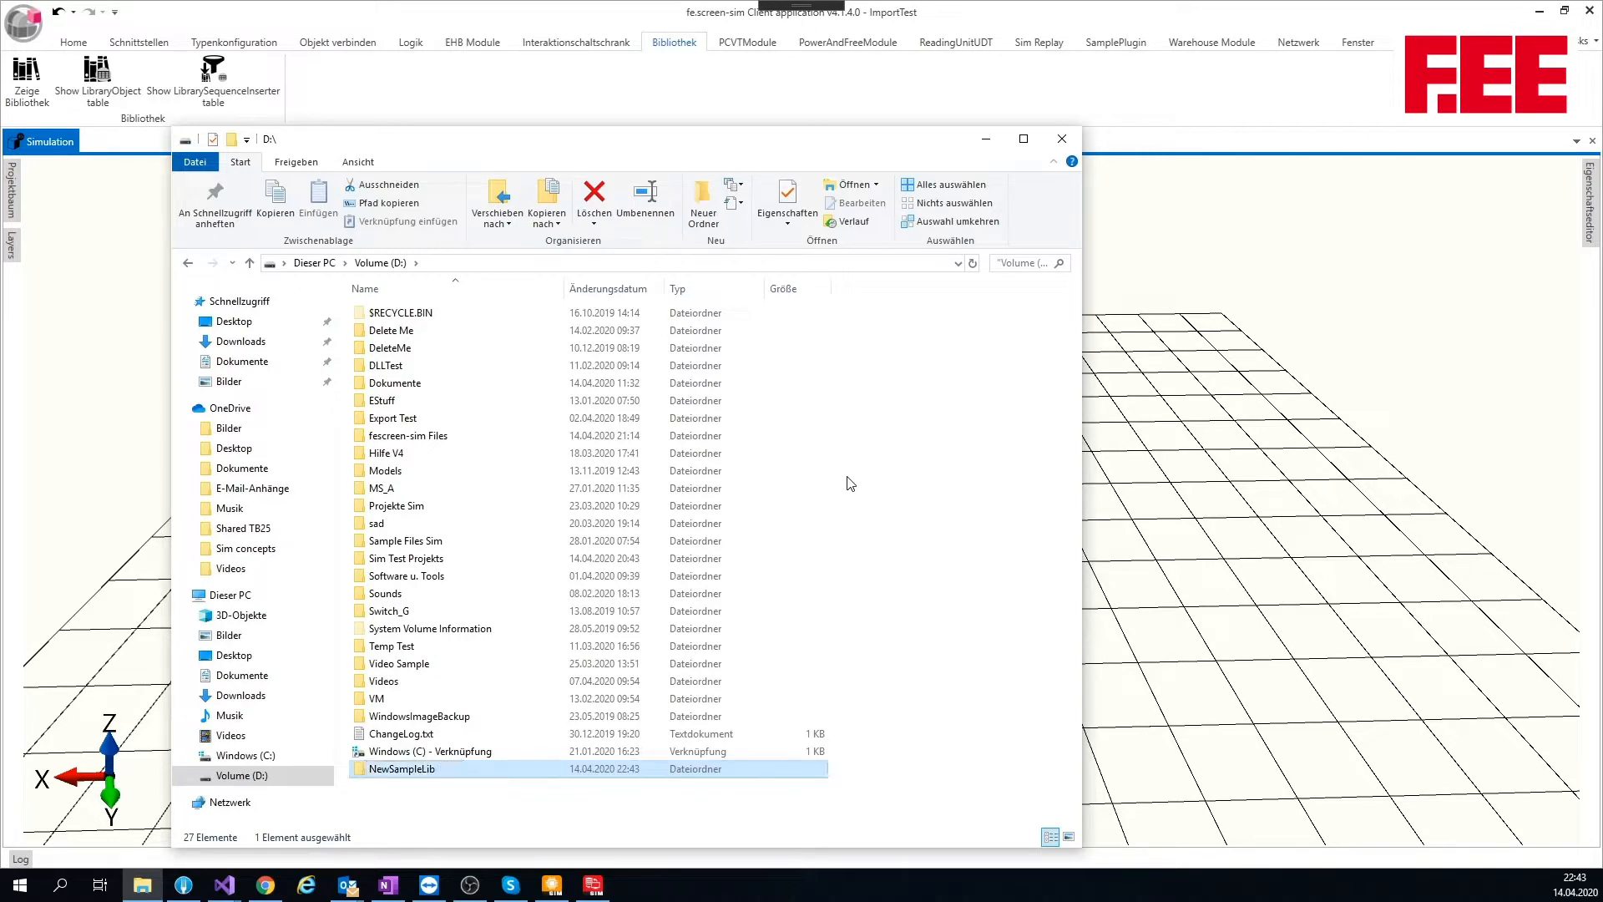
drag(804, 145, 0, 158)
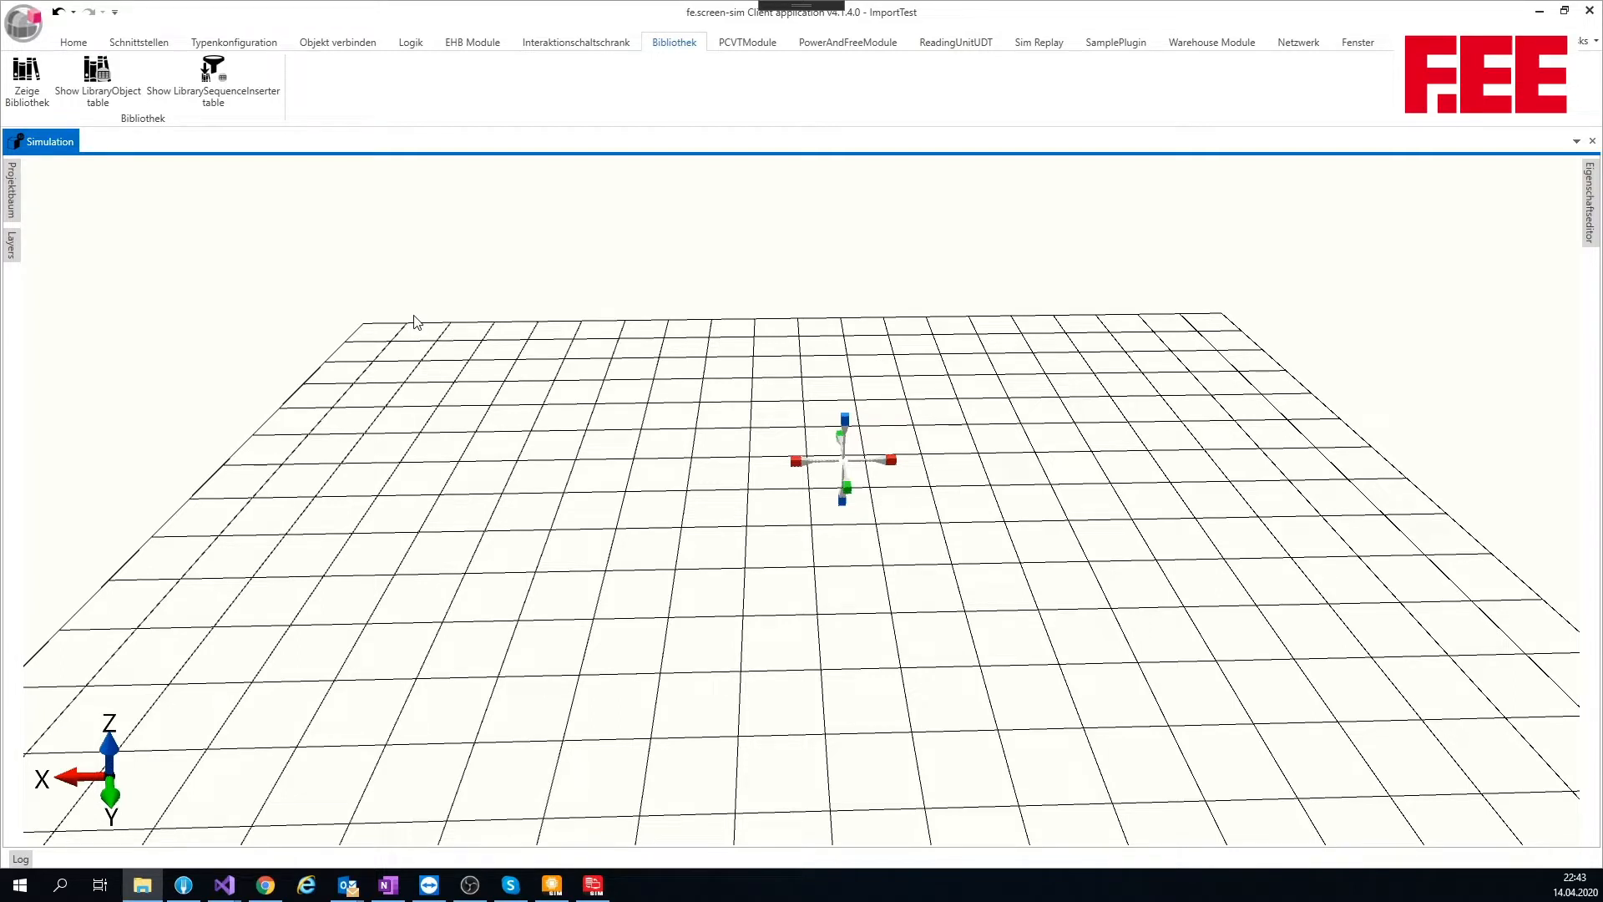
Set the DestinationLibraryPath in the Core settings to D:\NewSampleLib, apply it and close the settings.
click(32, 26)
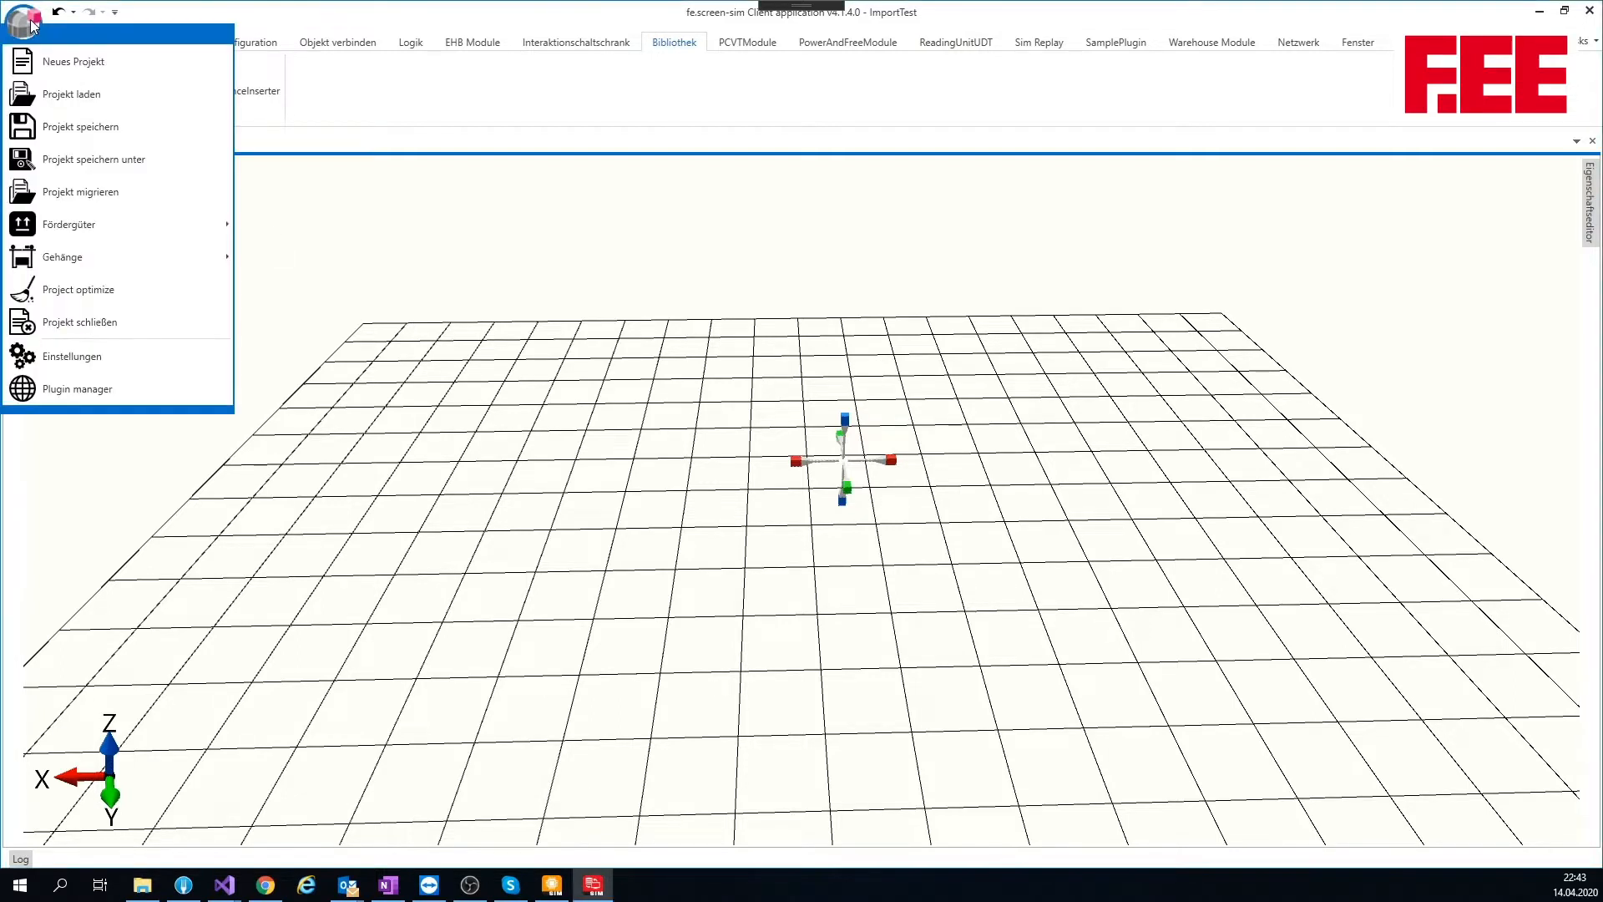
click(140, 354)
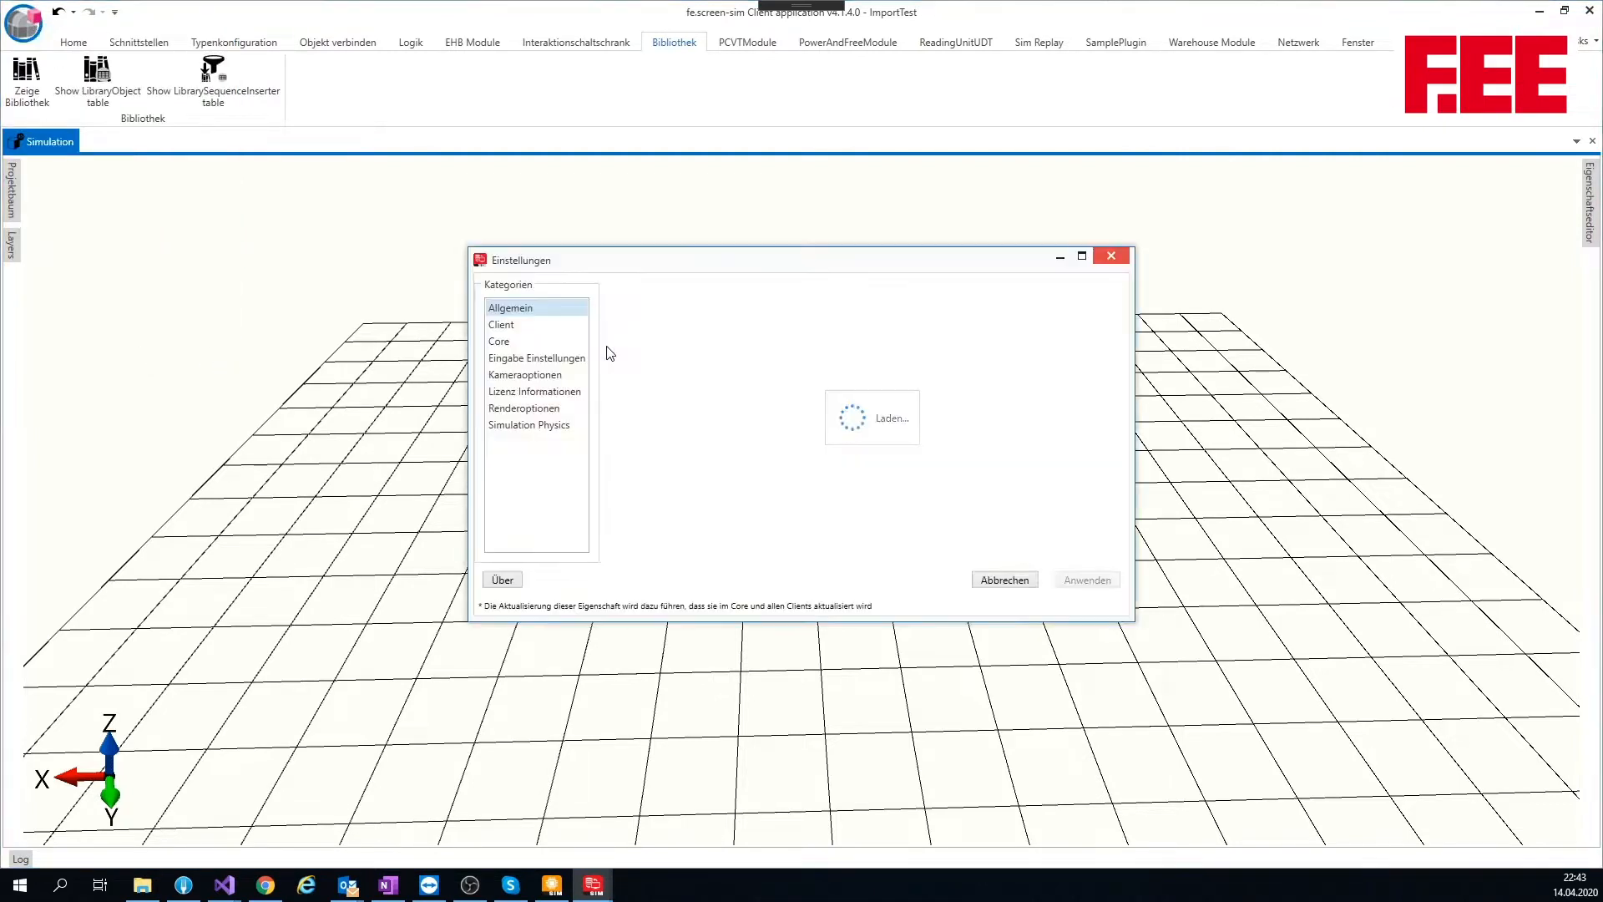
click(512, 343)
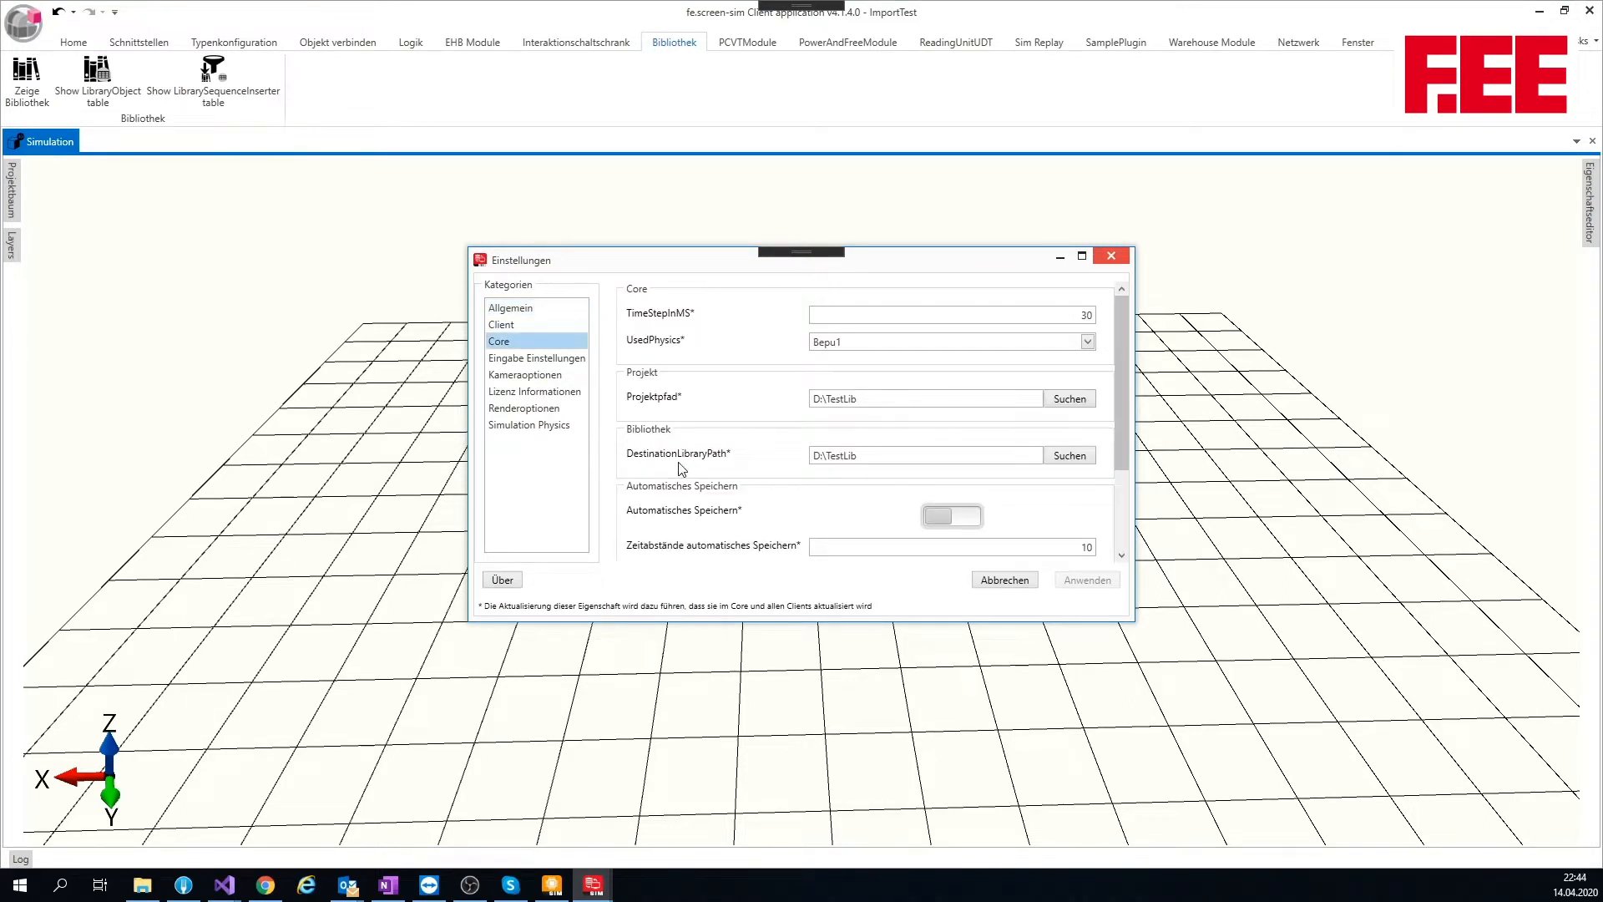
click(1067, 456)
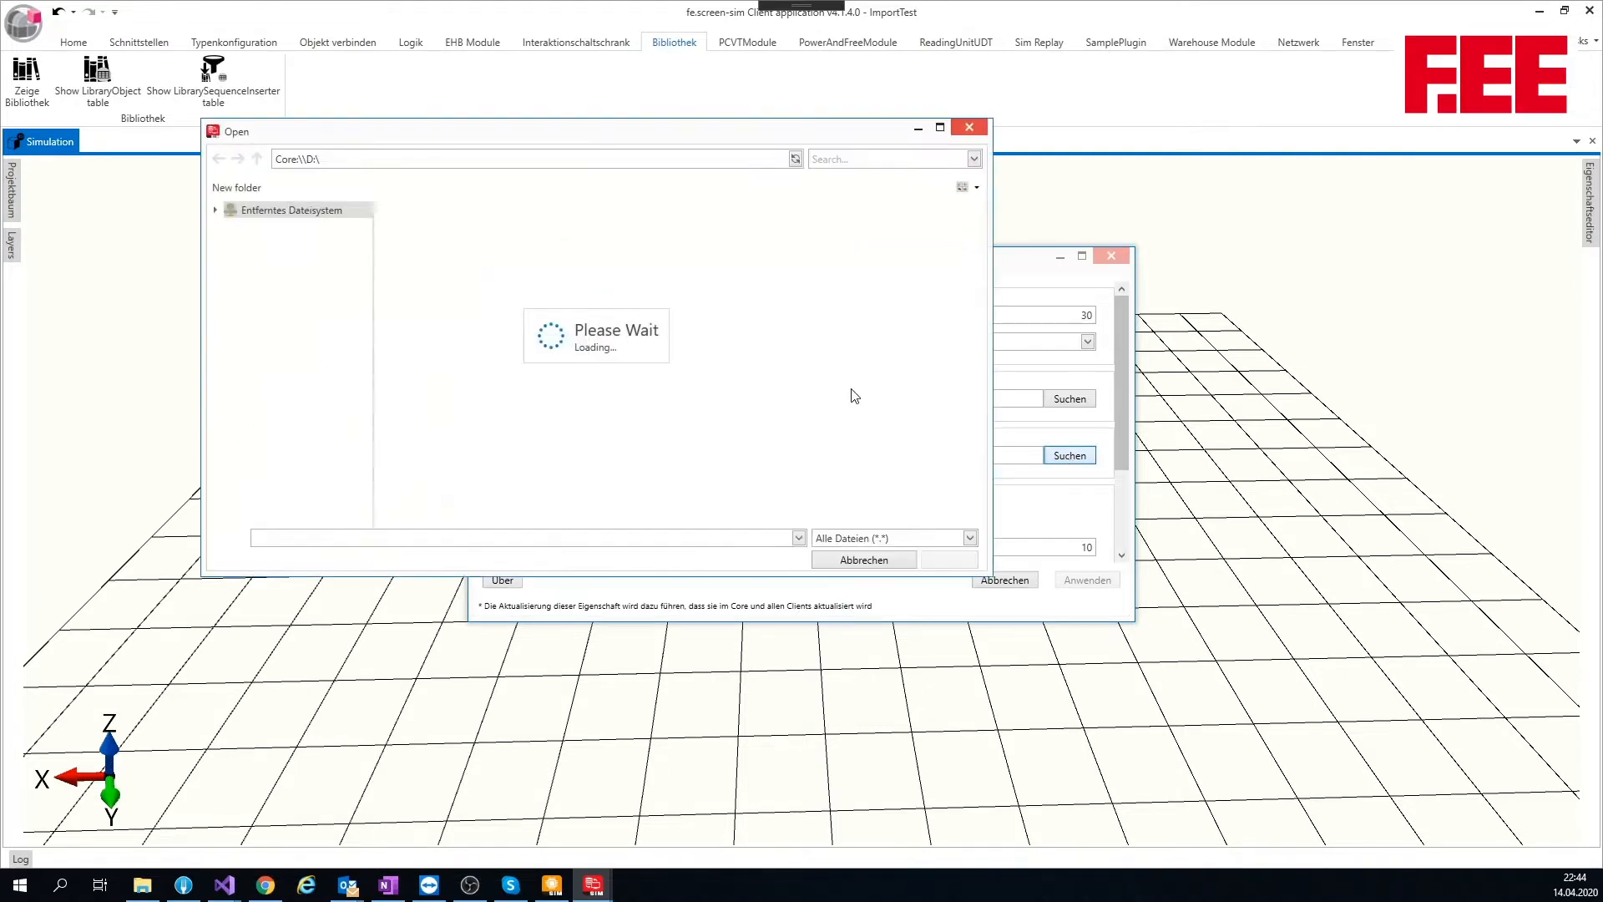
click(220, 211)
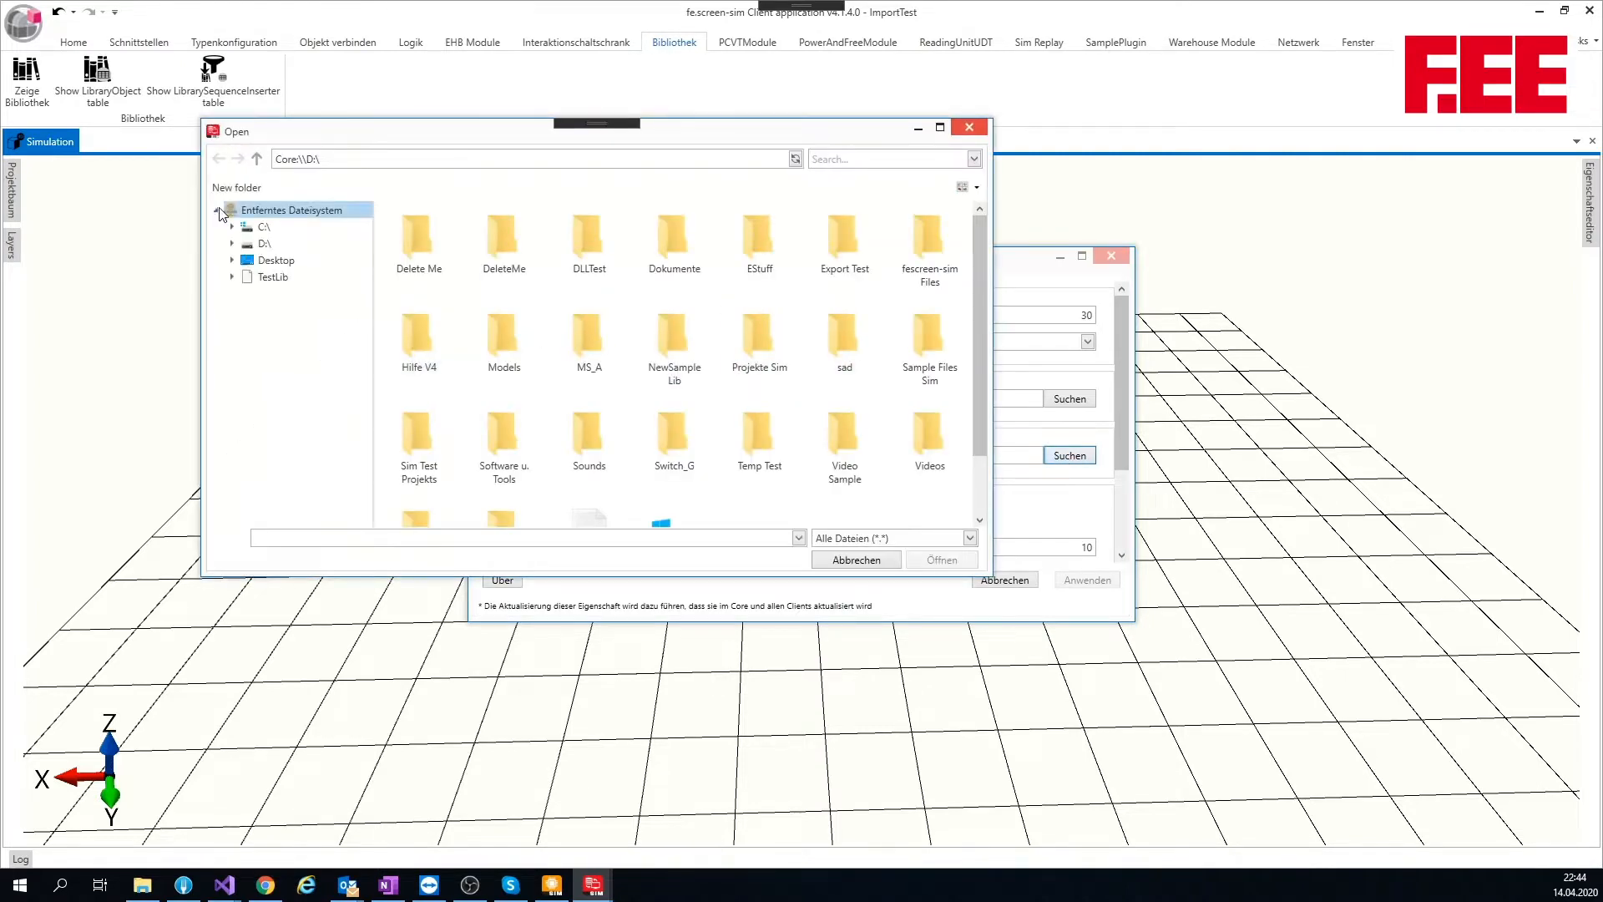
click(255, 244)
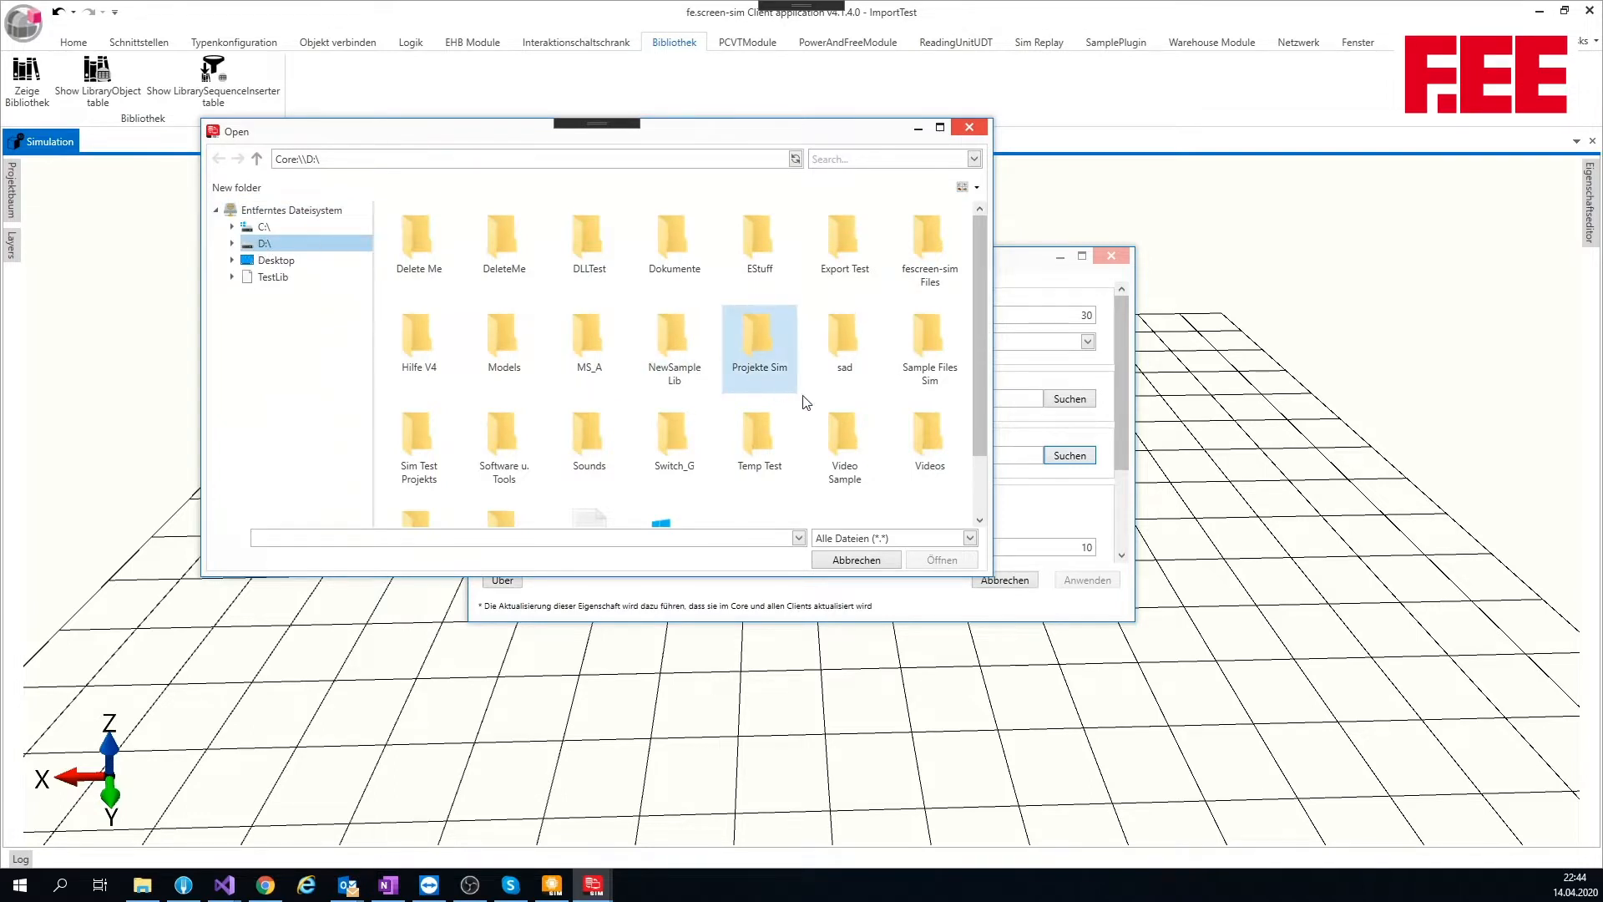
scroll(628, 374, down, 1)
scroll(629, 374, up, 1)
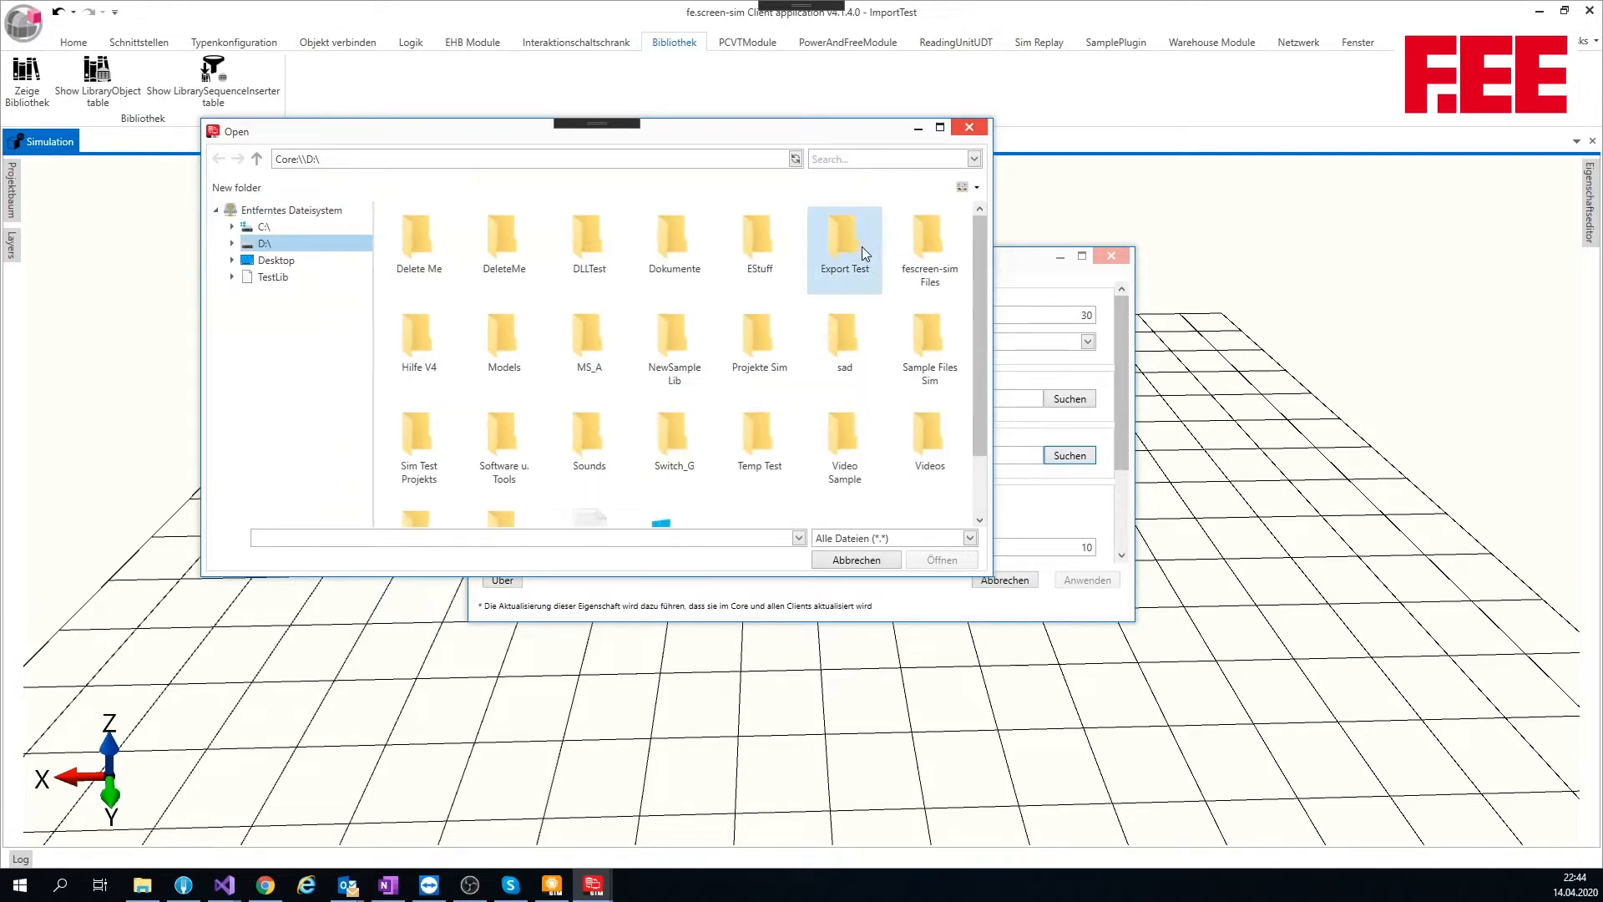
click(673, 351)
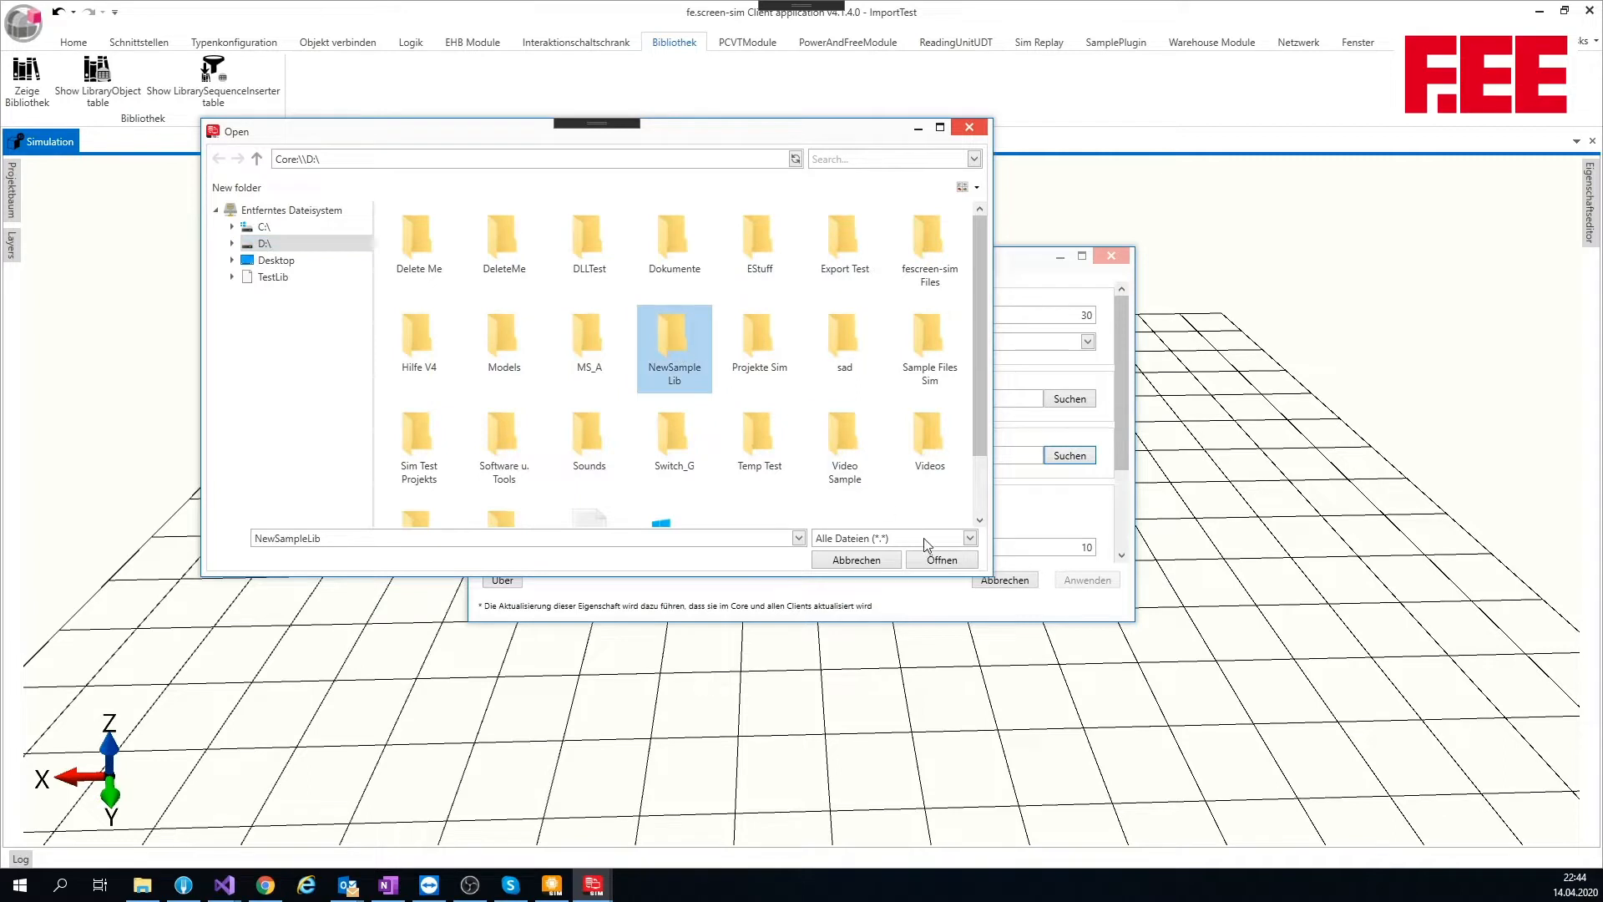
click(942, 559)
click(1099, 582)
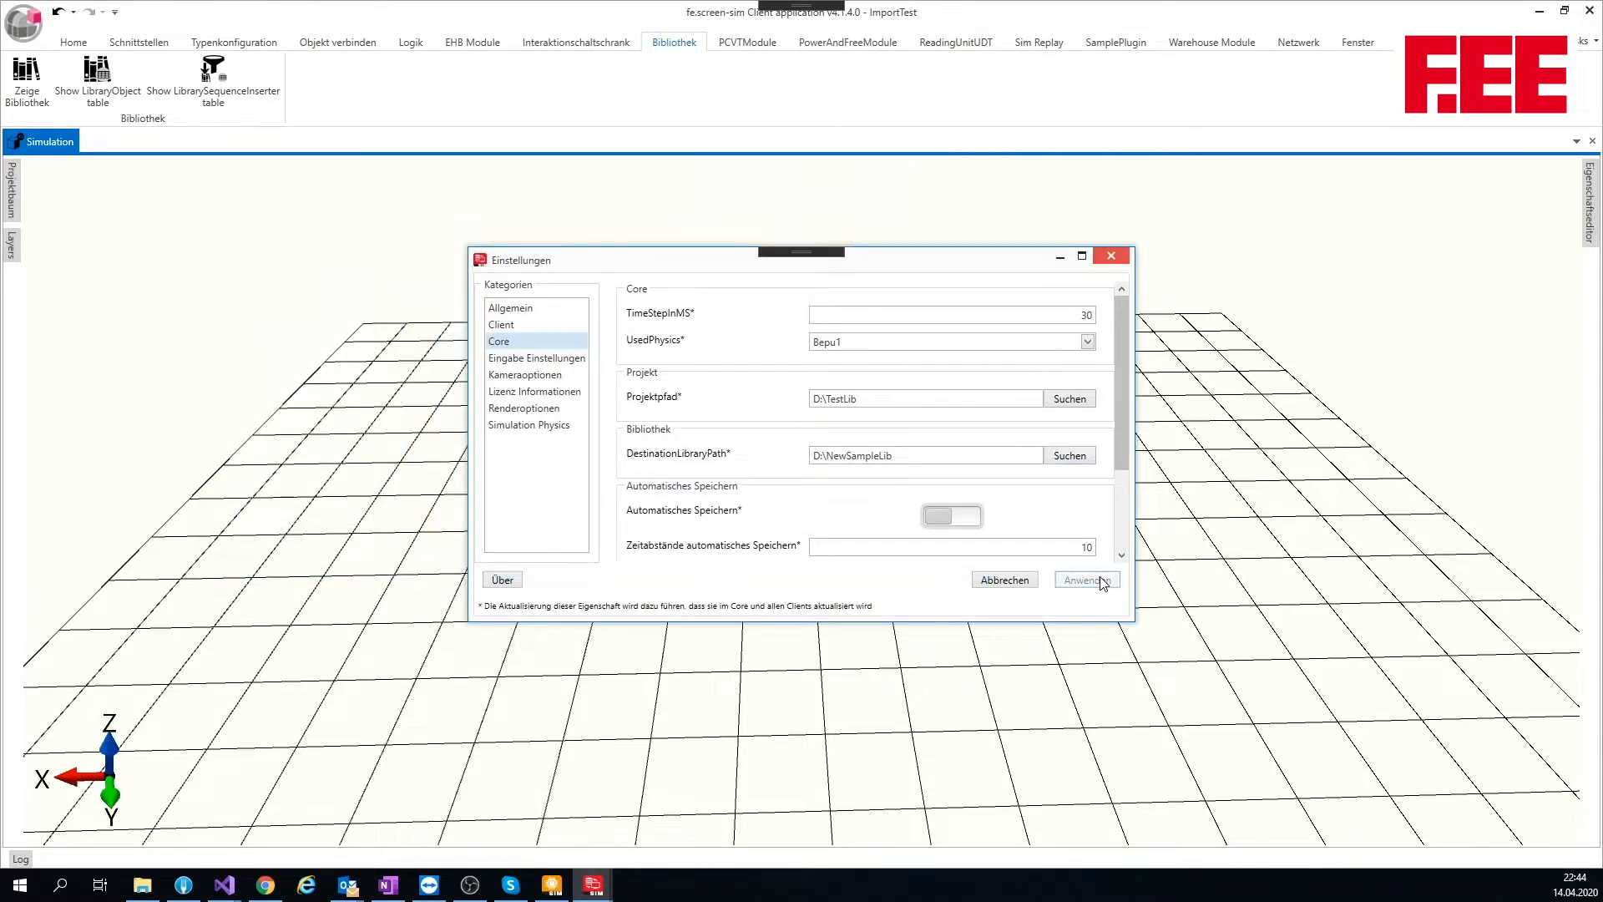
click(1113, 258)
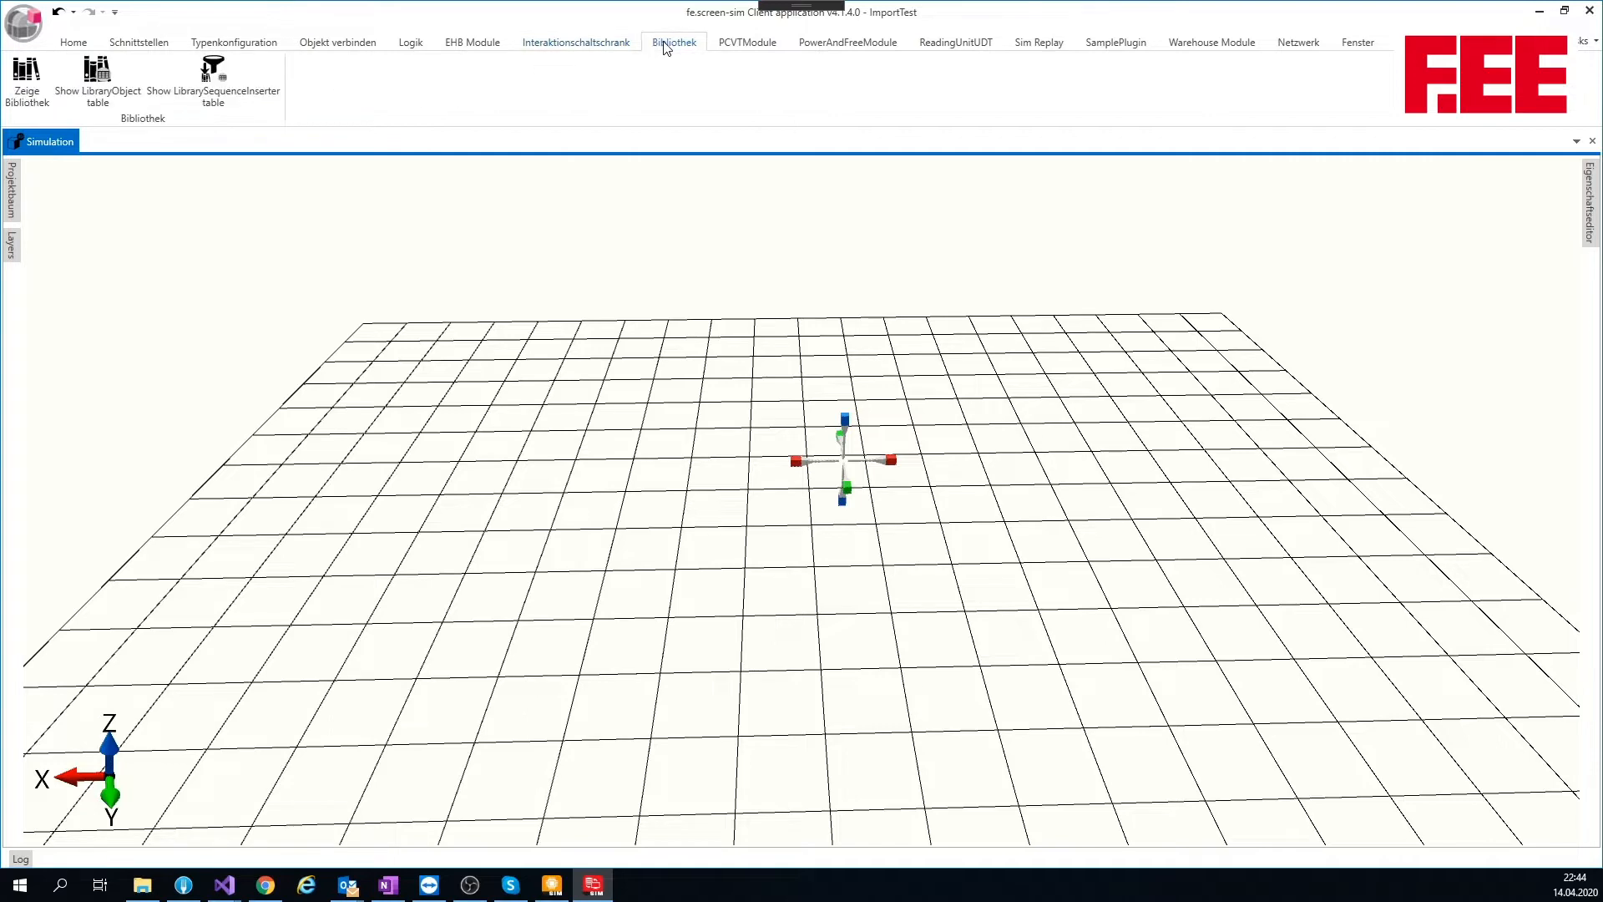
Show the library and add a new folder named Lib001 to it.
click(40, 79)
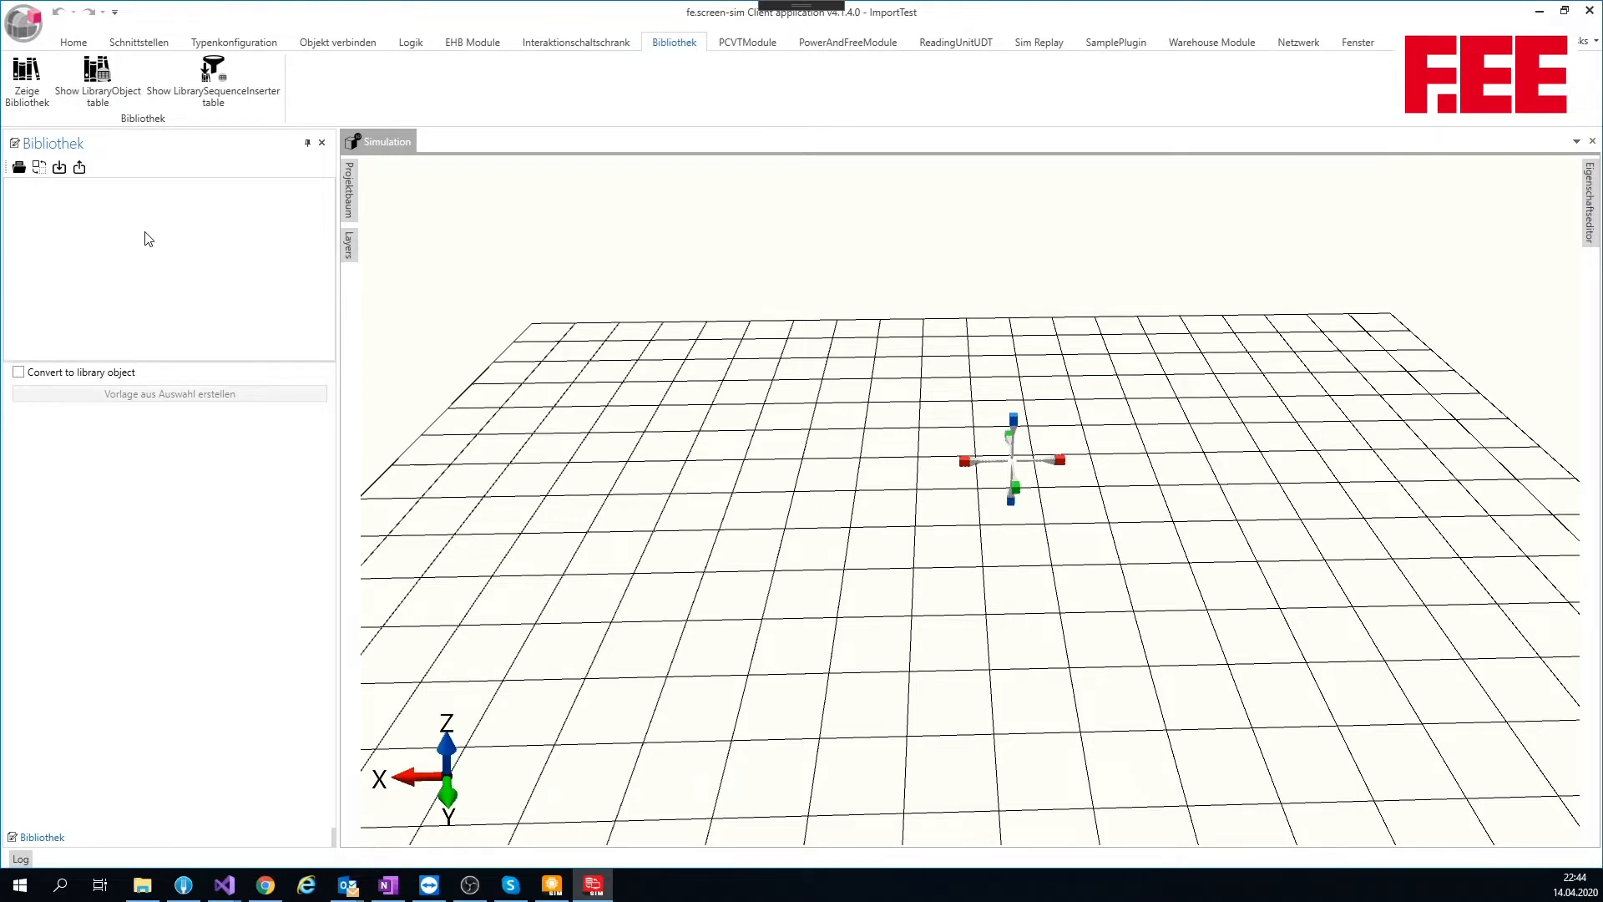
click(19, 167)
text(L)
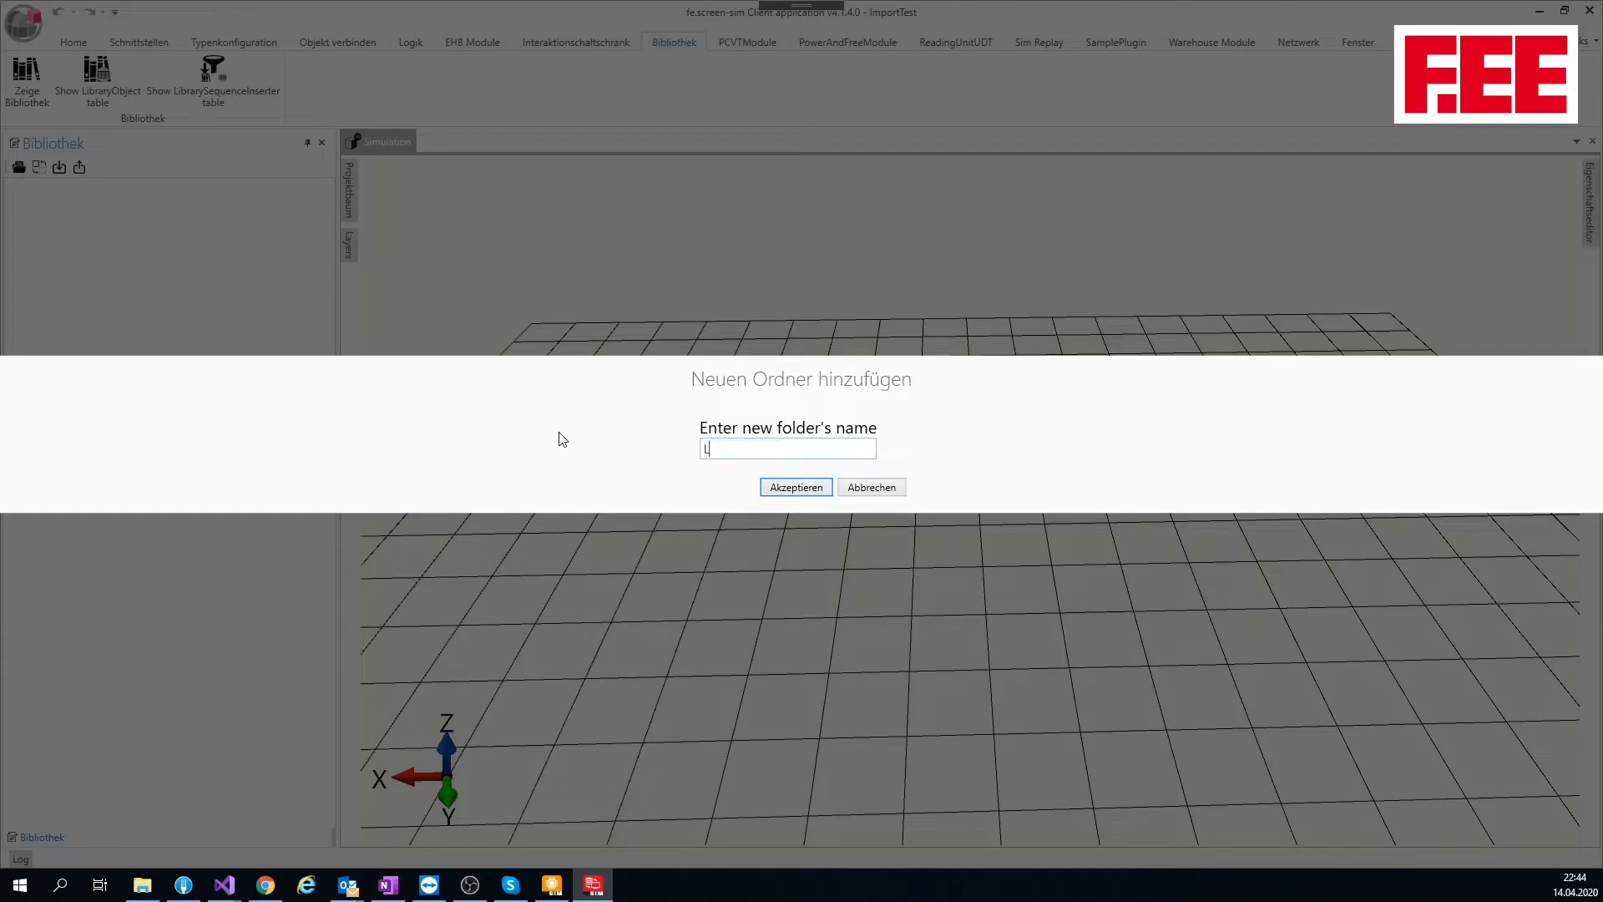
text(ibr)
key(BackSpace)
text(001)
click(781, 487)
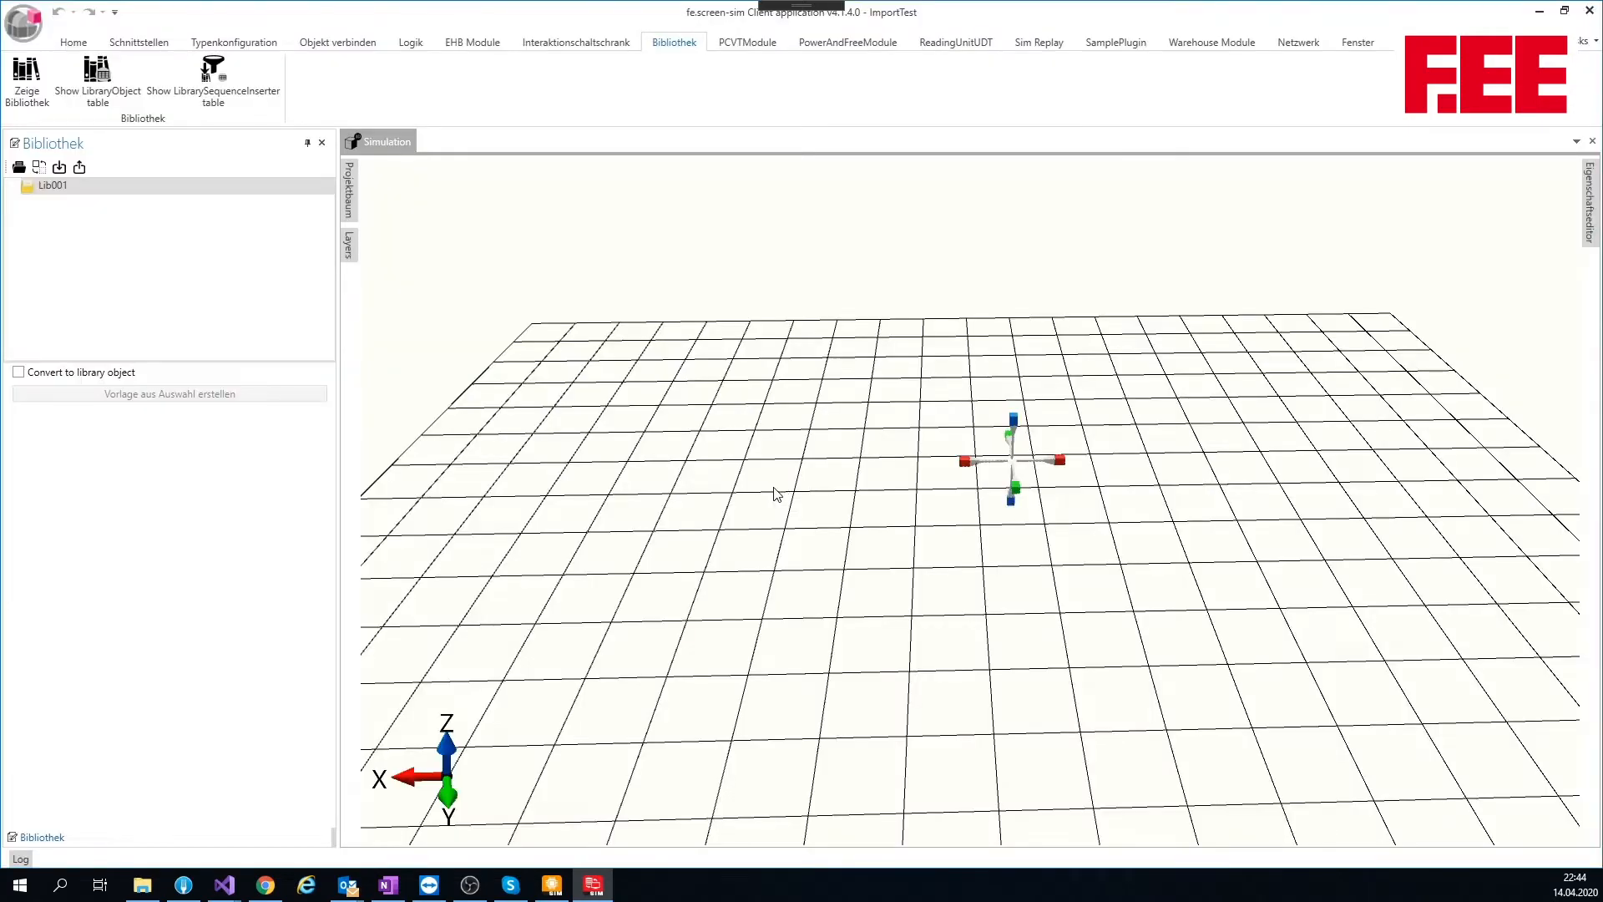
Examine the contents of D:\NewSampleLib in File Explorer for the new library folder, and return to the simulation.
drag(0, 200, 547, 67)
double_click(373, 694)
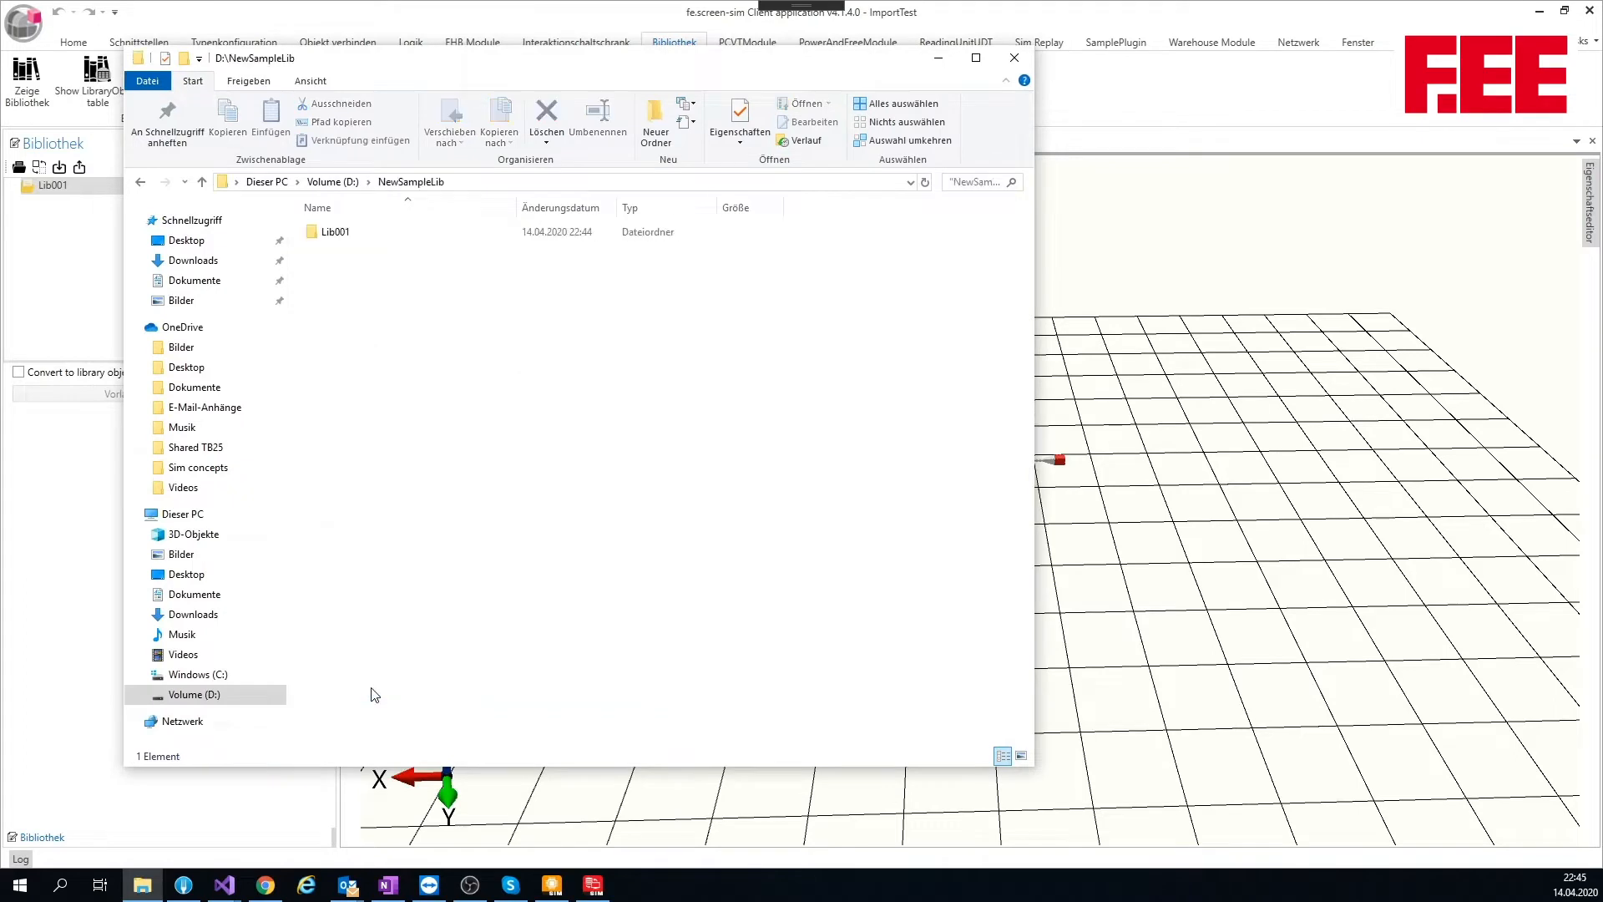
click(344, 237)
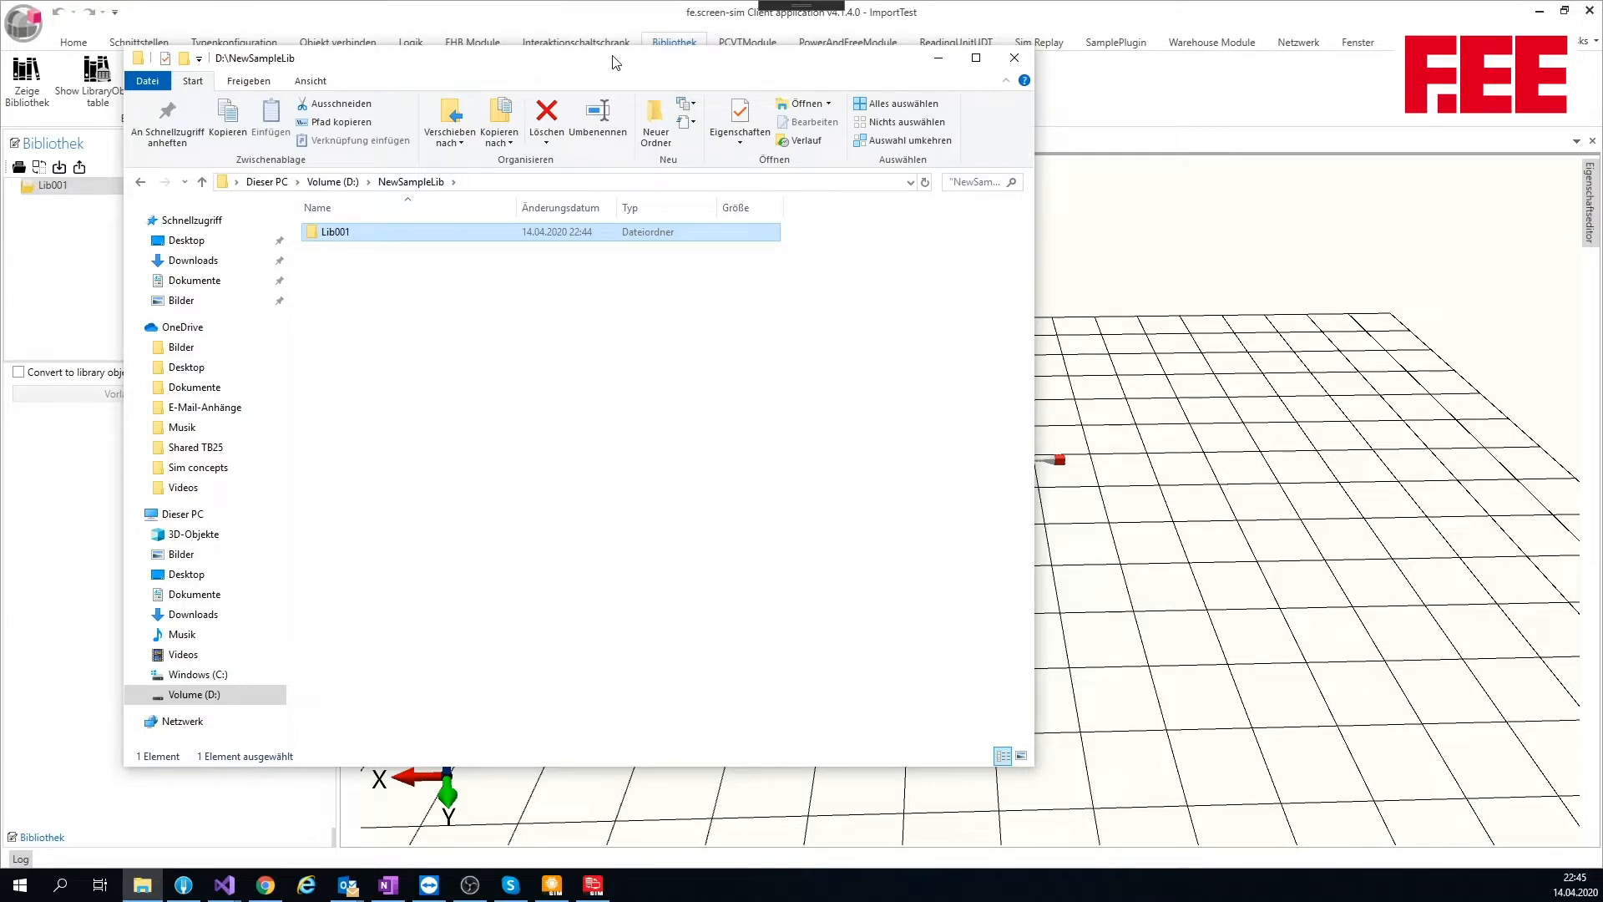
drag(613, 56, 2, 108)
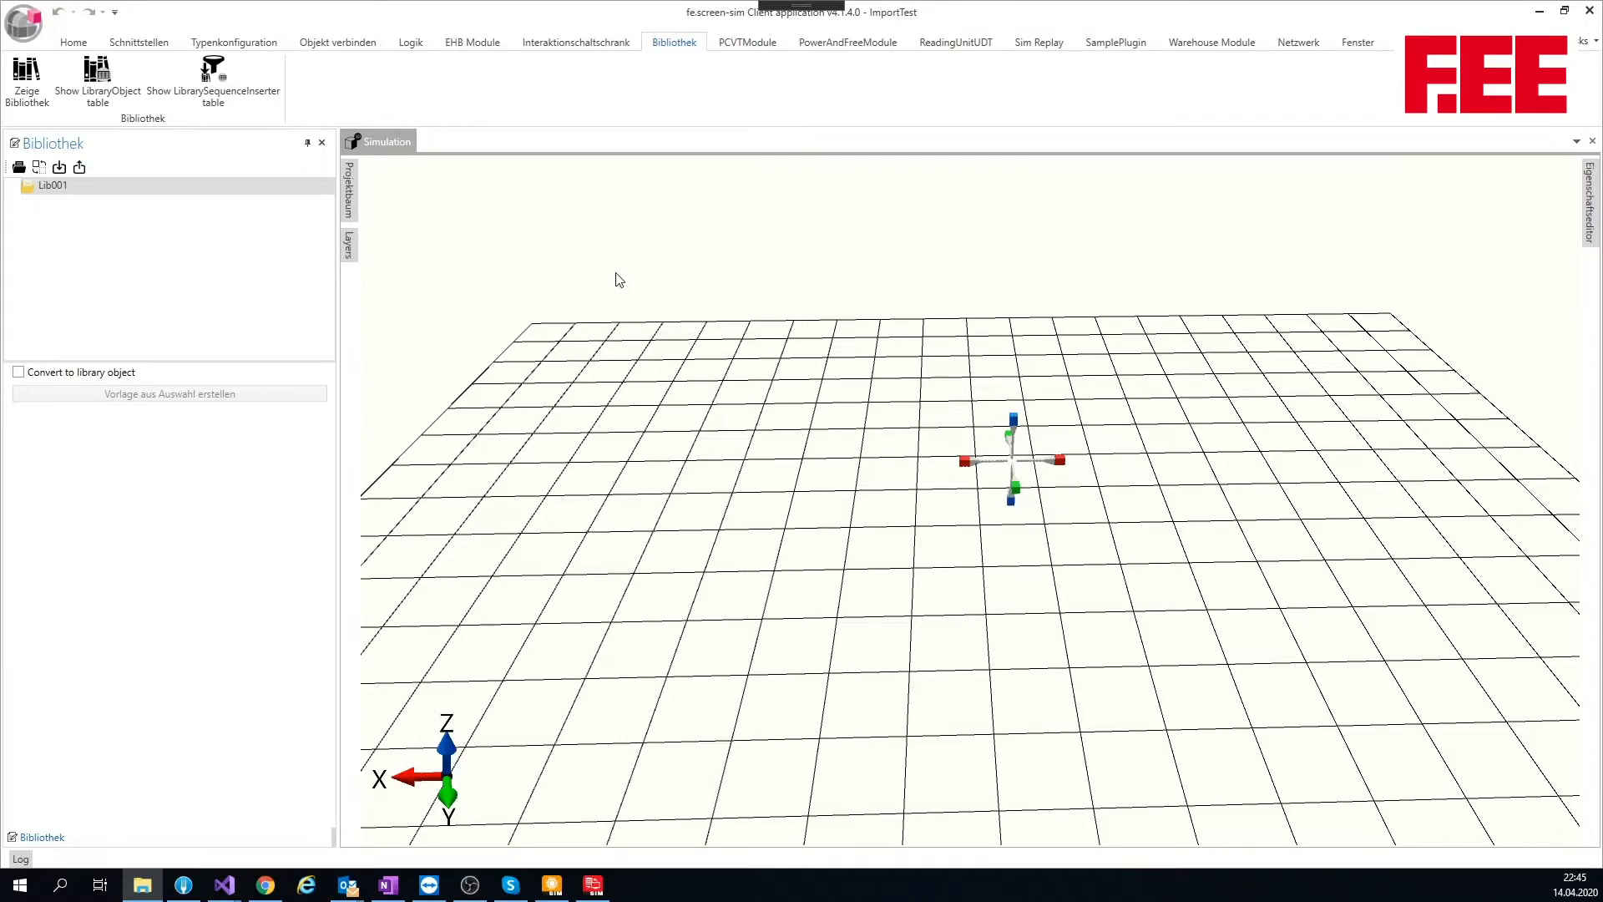
Add three Block objects from the object collection, spaced in a row along the X axis.
middle_drag(714, 445, 1298, 487)
middle_drag(984, 526, 1224, 521)
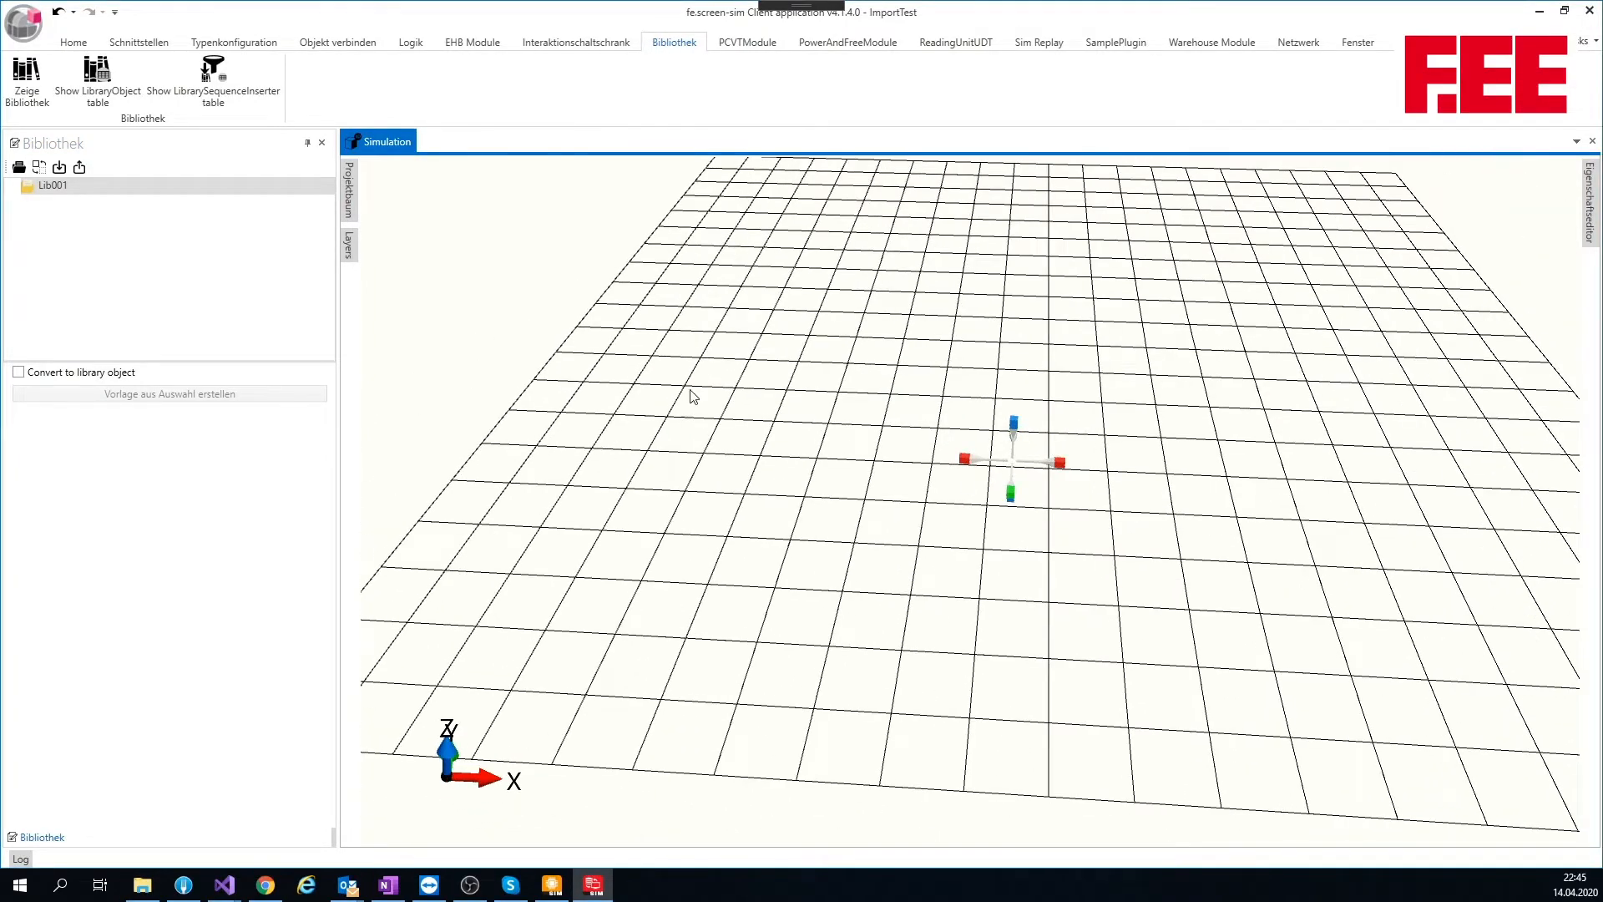
click(349, 192)
click(74, 42)
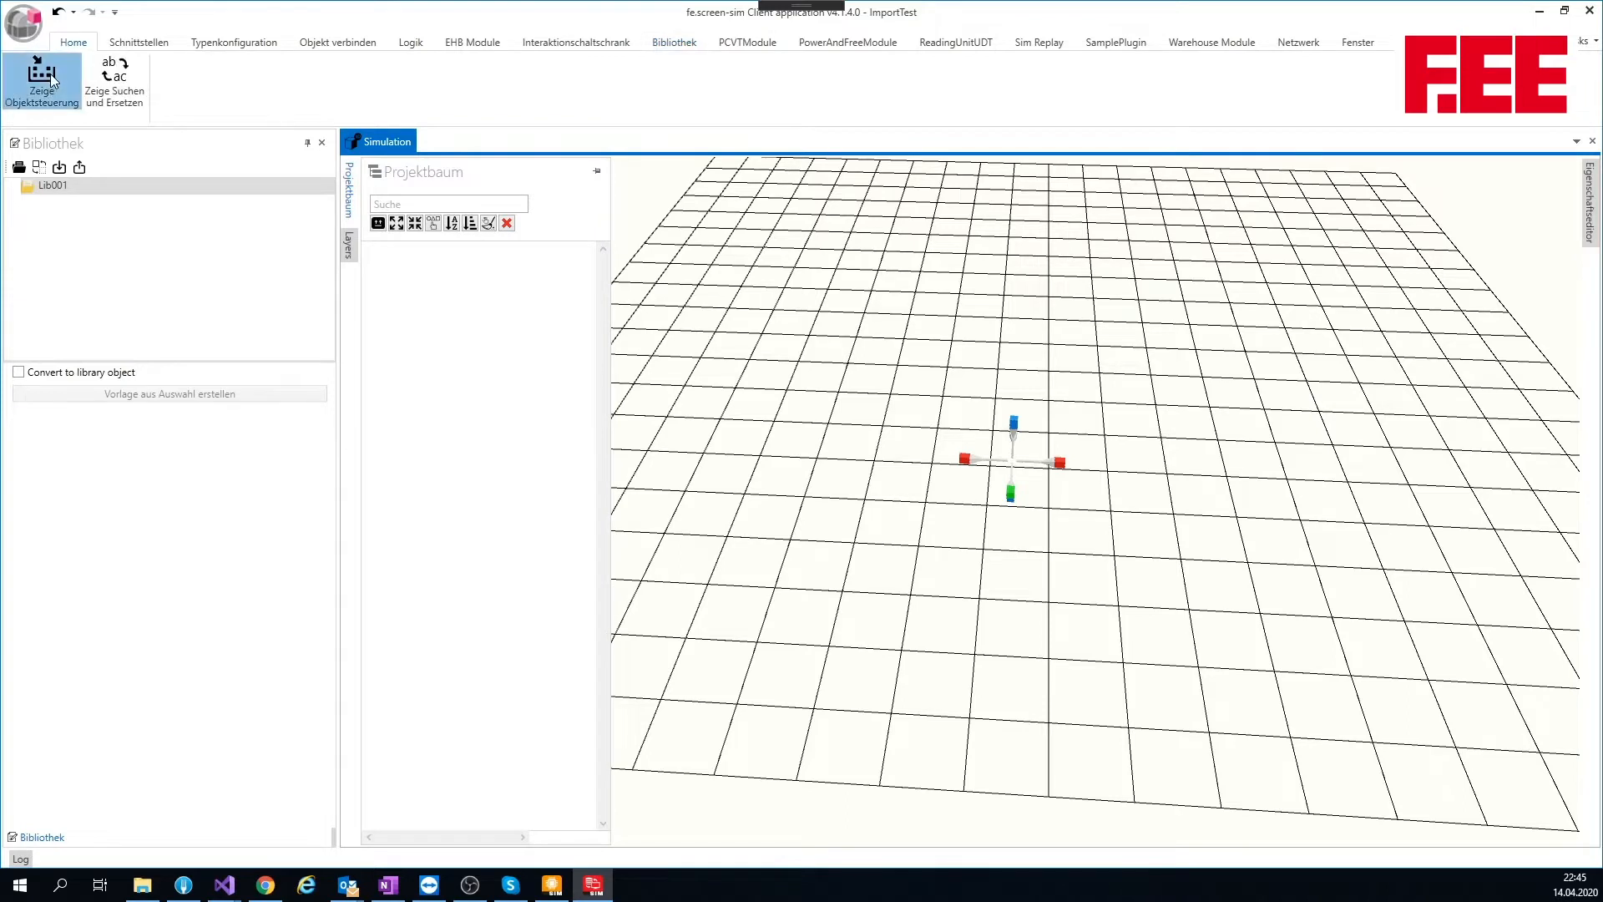
click(52, 79)
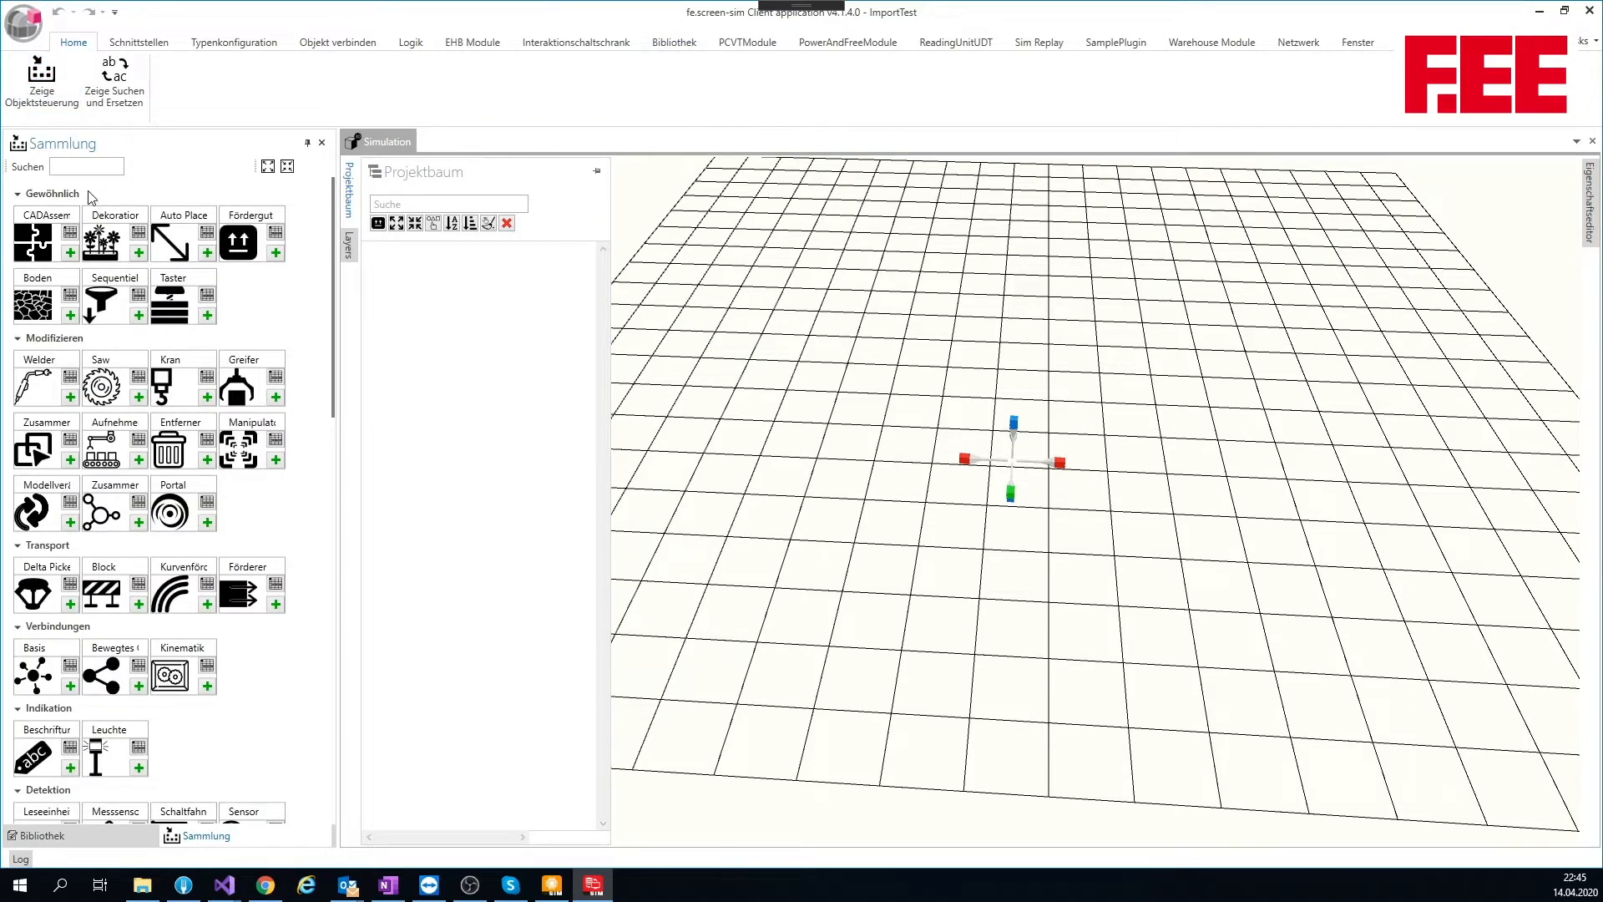
click(138, 604)
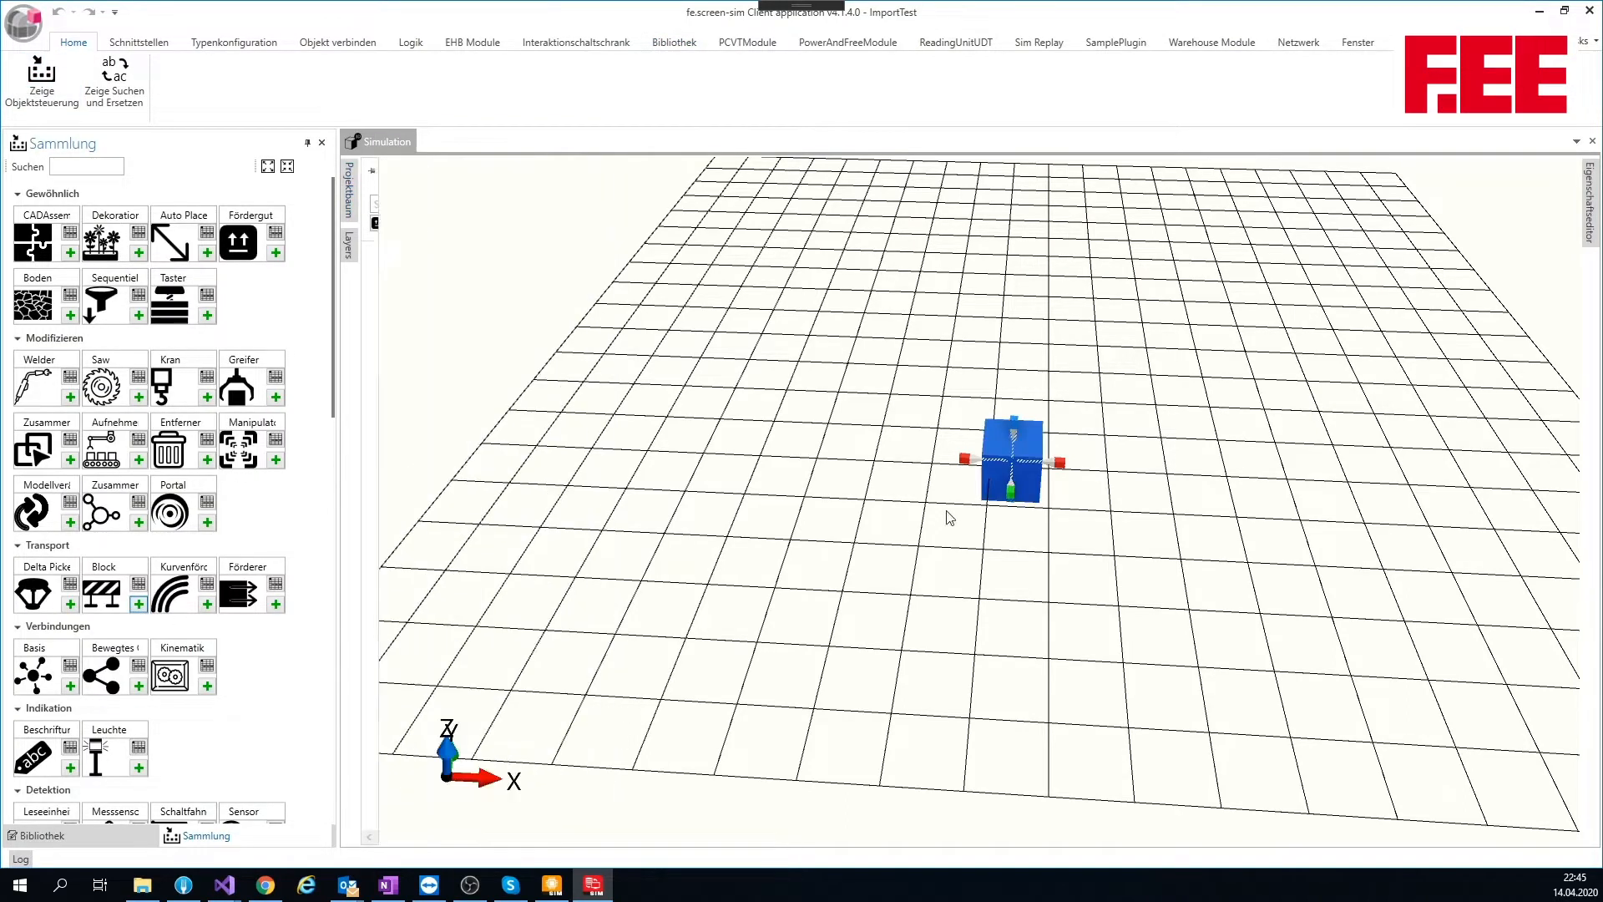
drag(1062, 466, 1344, 475)
click(139, 603)
click(139, 603)
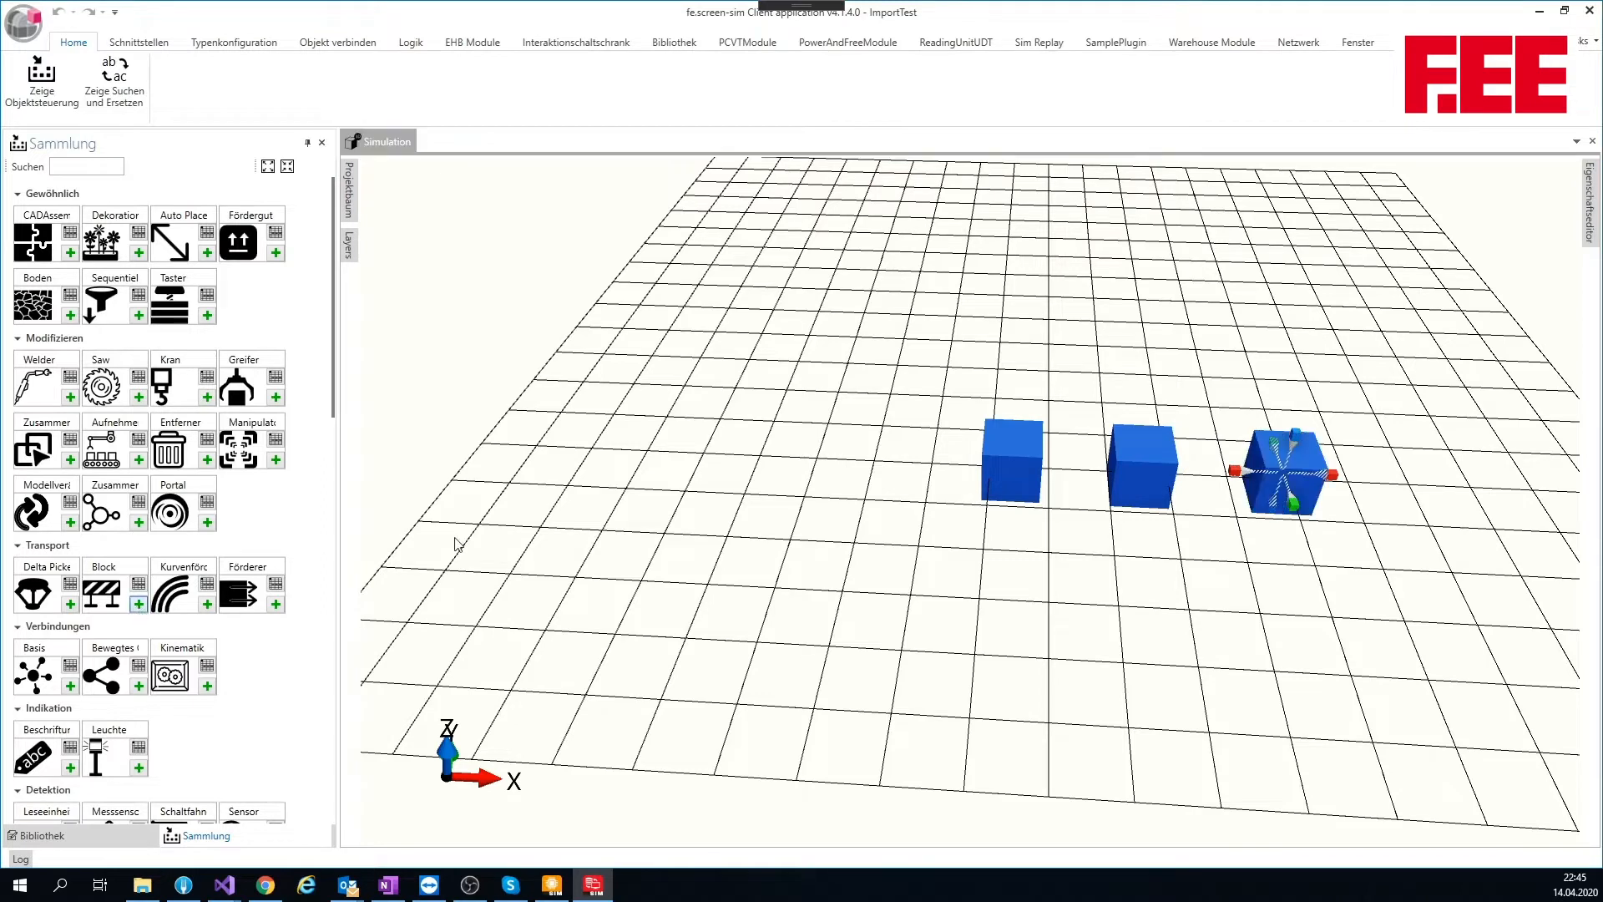
Rename the three blocks in the project tree as 1, 2 and 3.
mouse_move(349, 187)
click(451, 252)
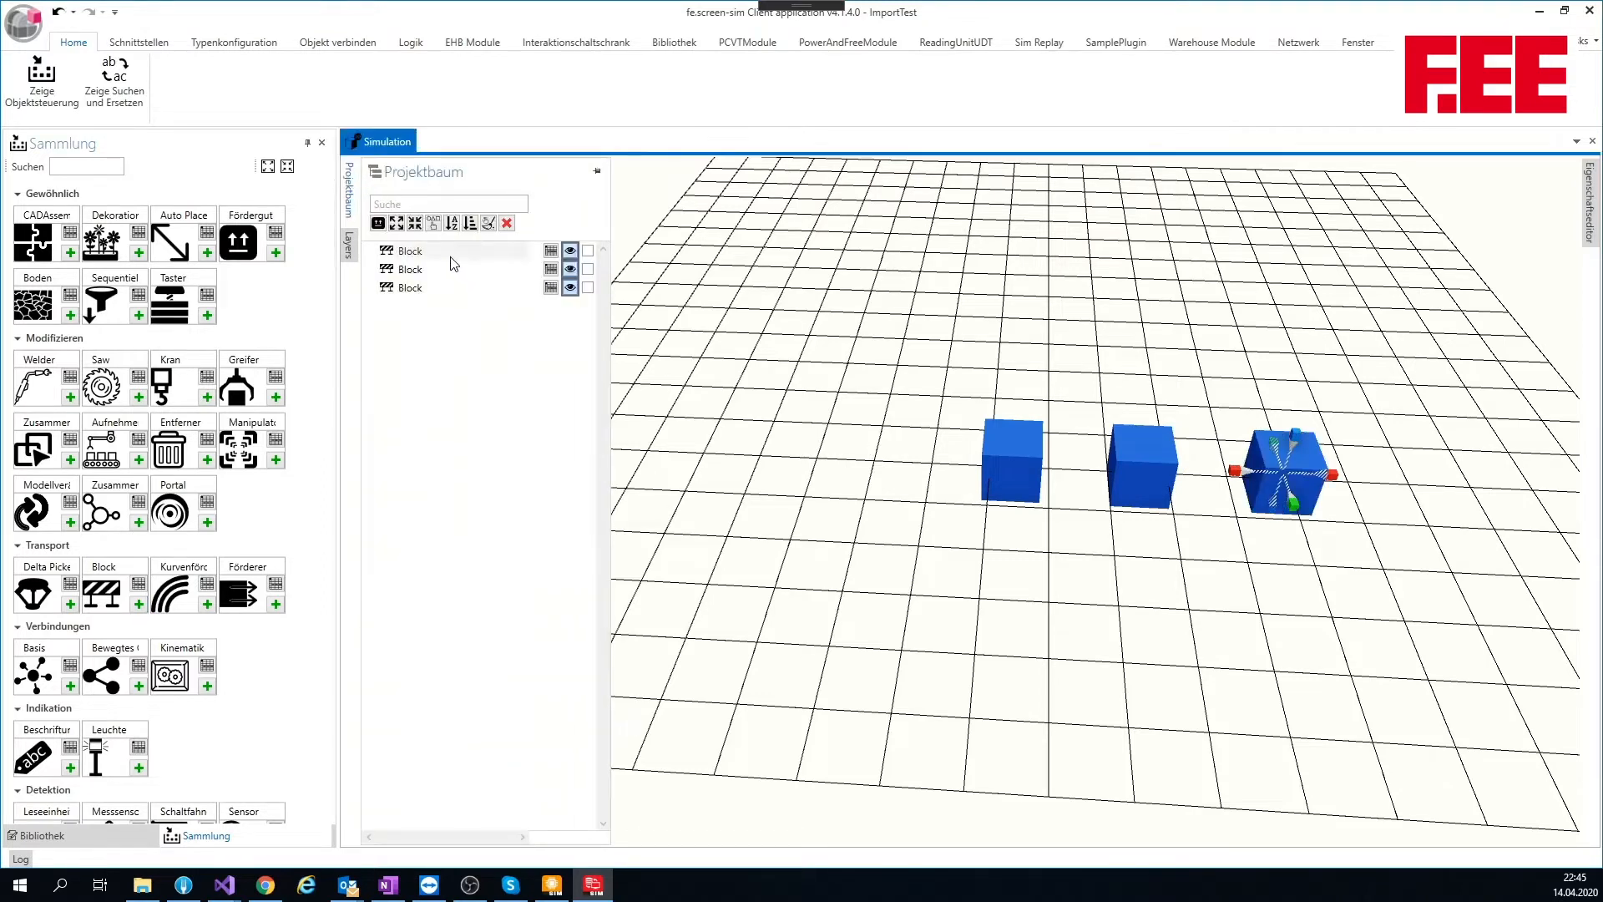
click(429, 249)
text(1)
click(439, 268)
click(439, 268)
text(2)
click(442, 287)
click(442, 287)
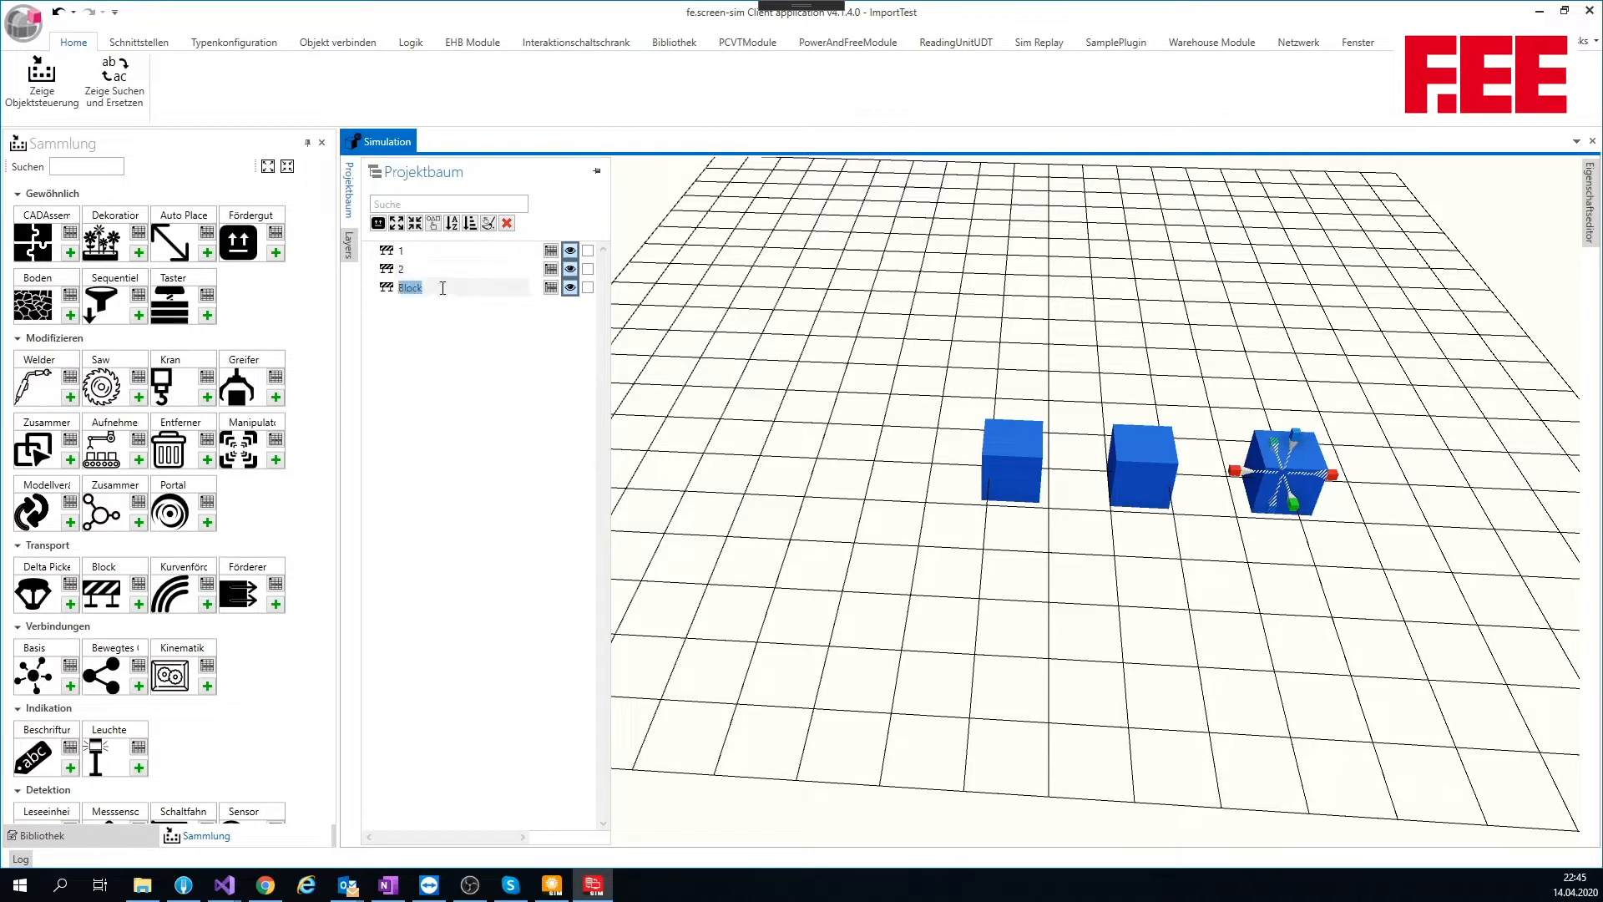
text(3)
Nest block 3 under block 2 and block 2 under block 1, expand the hierarchy and keep the project tree pinned open.
mouse_move(394, 272)
mouse_down()
mouse_move(391, 250)
mouse_move(401, 291)
mouse_move(408, 269)
mouse_up()
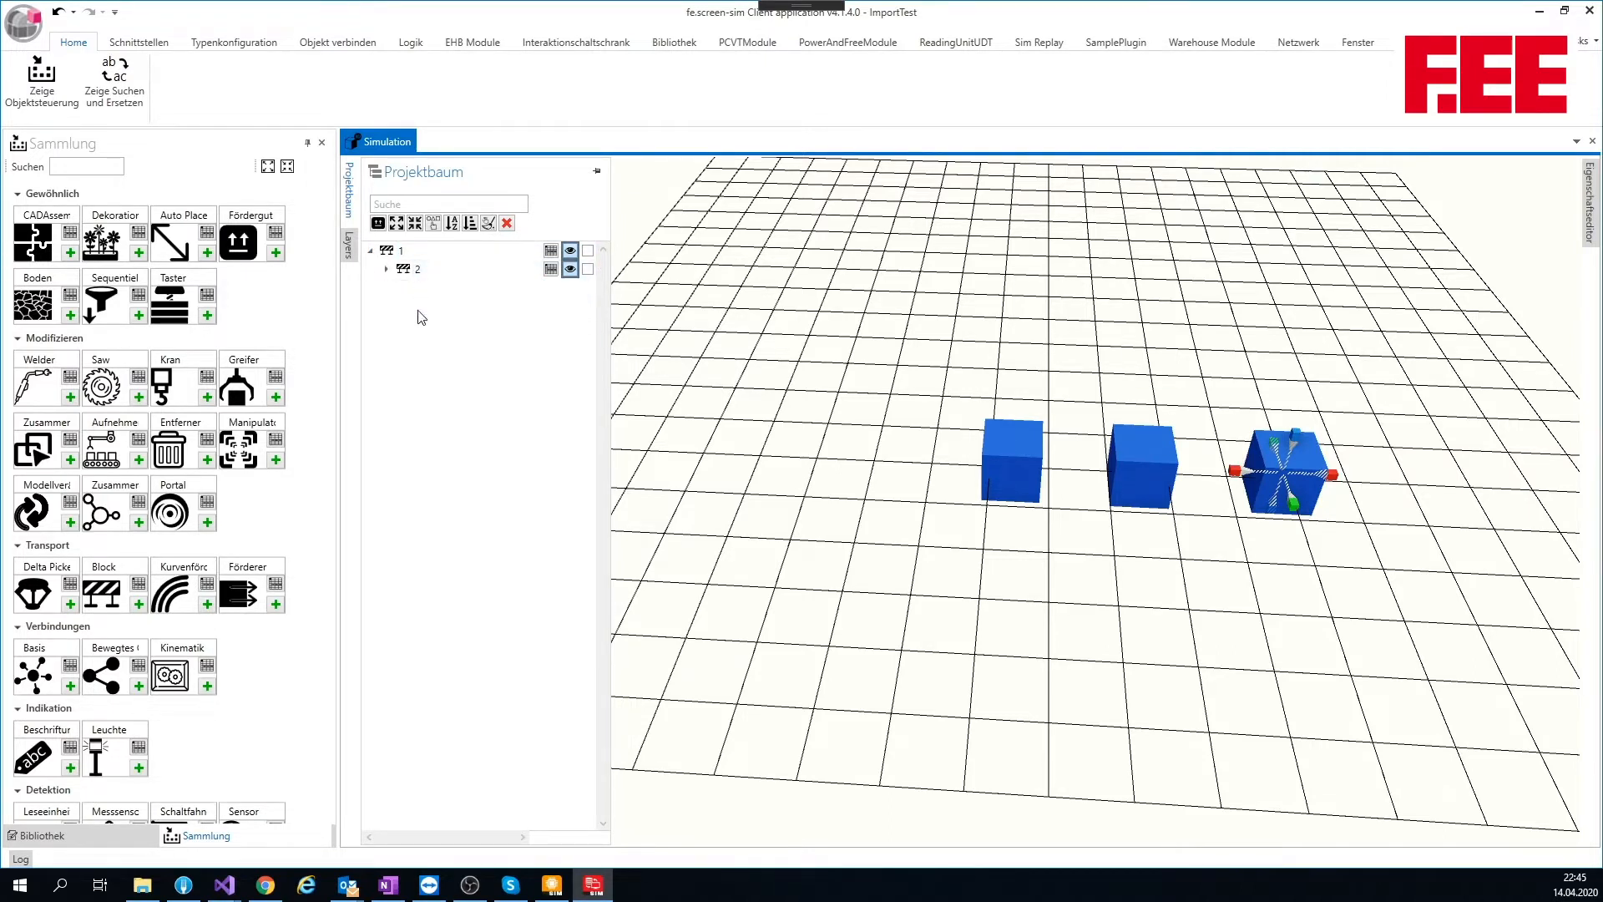
click(388, 268)
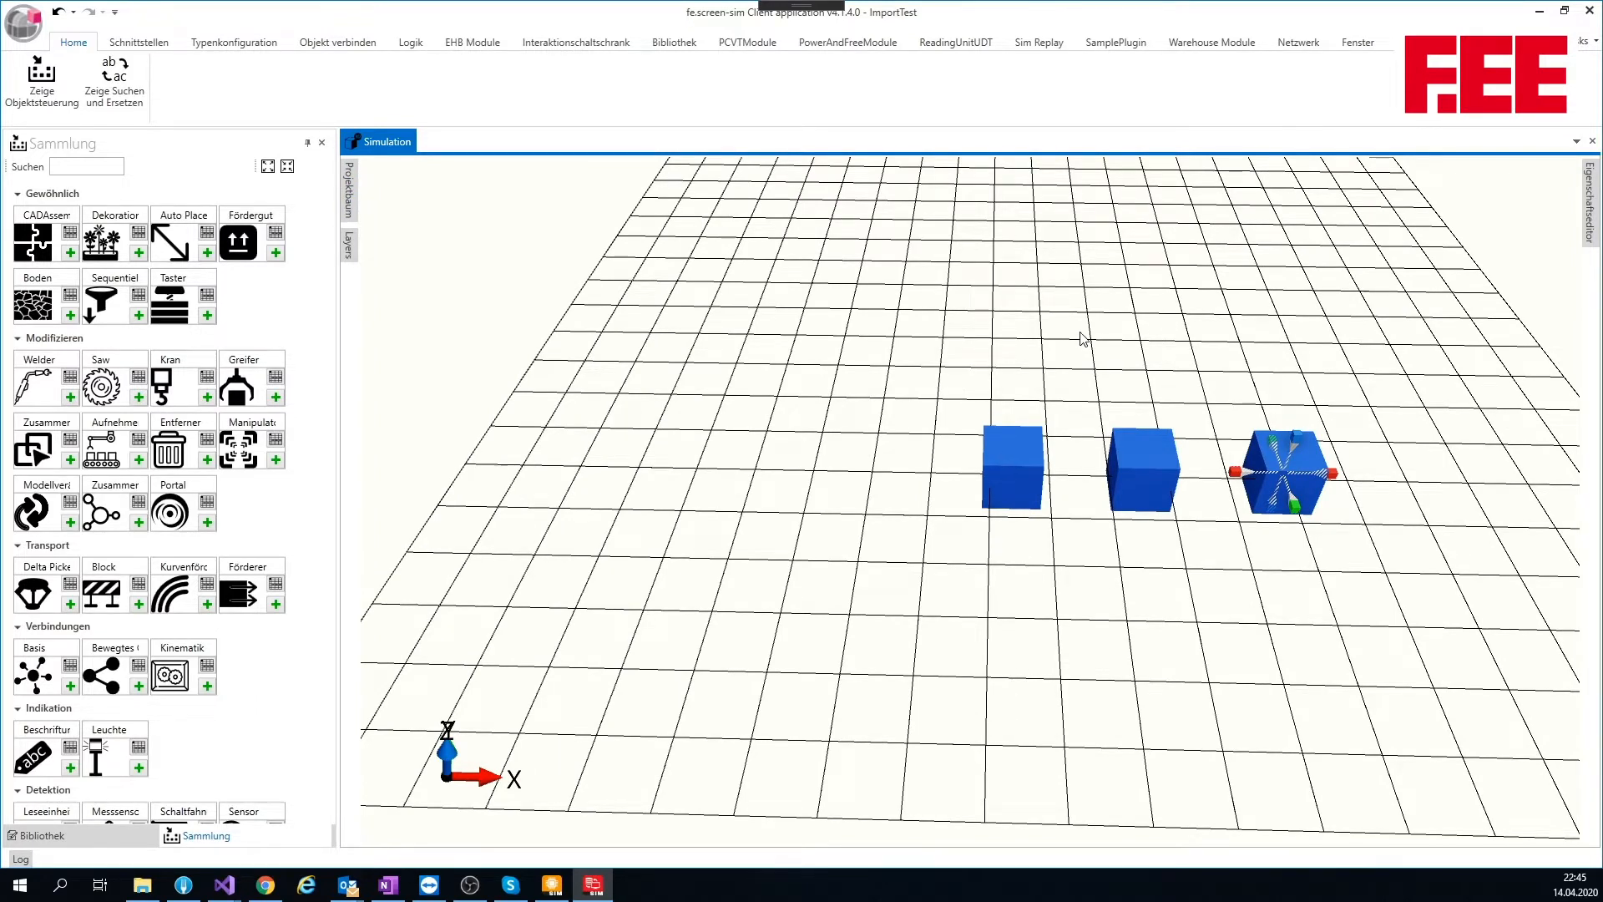
mouse_move(347, 188)
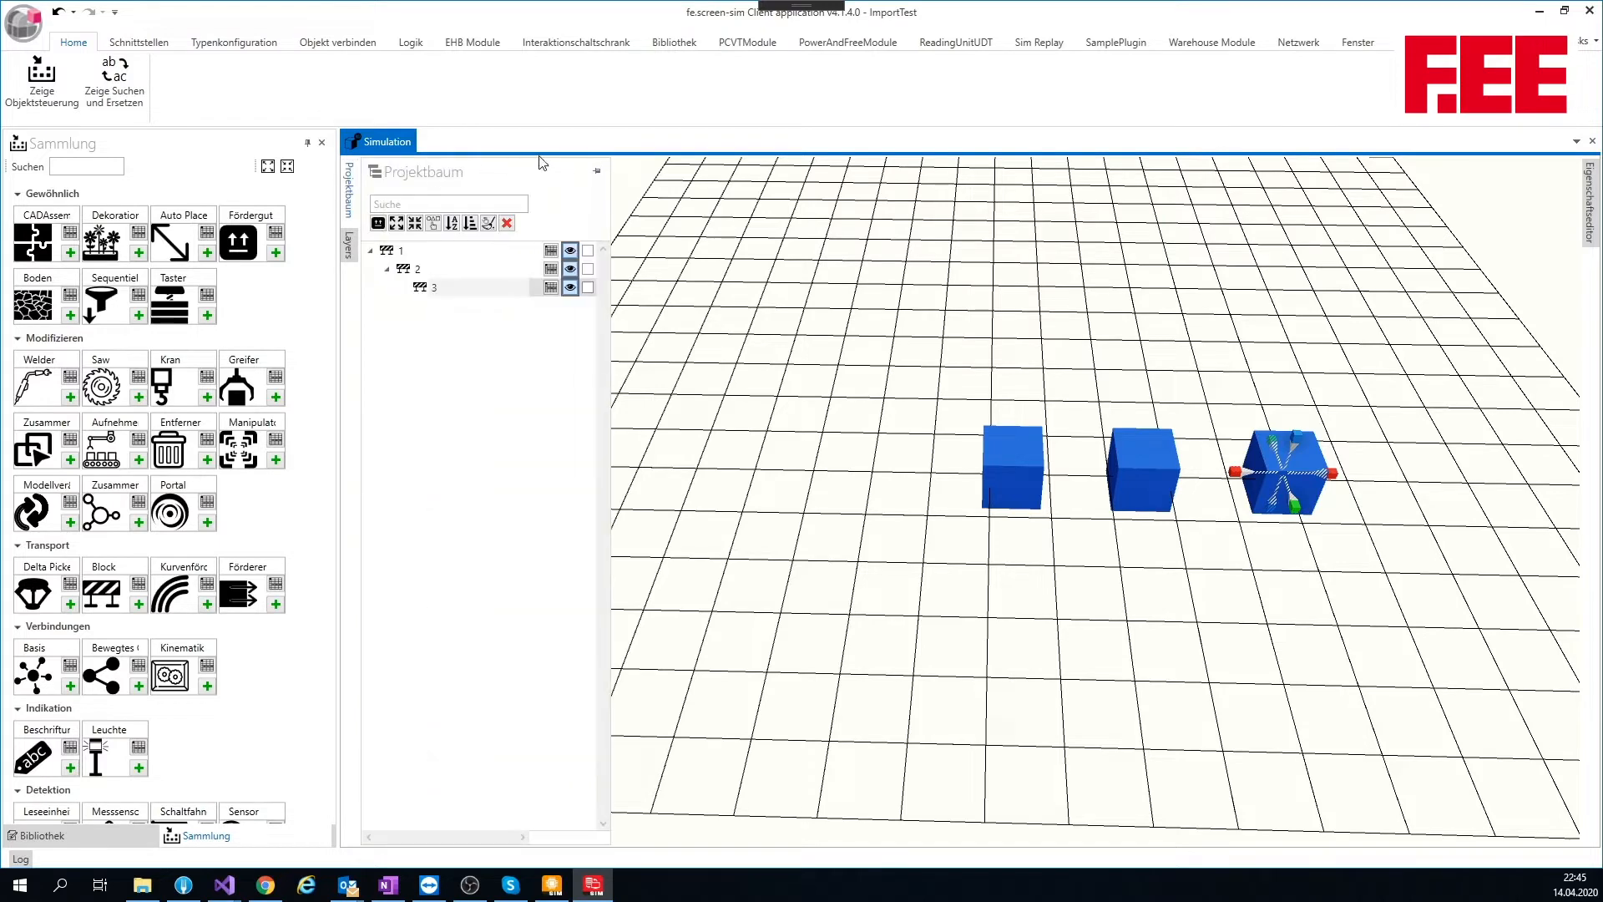
click(596, 171)
Save block 1 with its nested blocks as template BibElement01 in library Lib001, converting the selection to a library object.
click(589, 250)
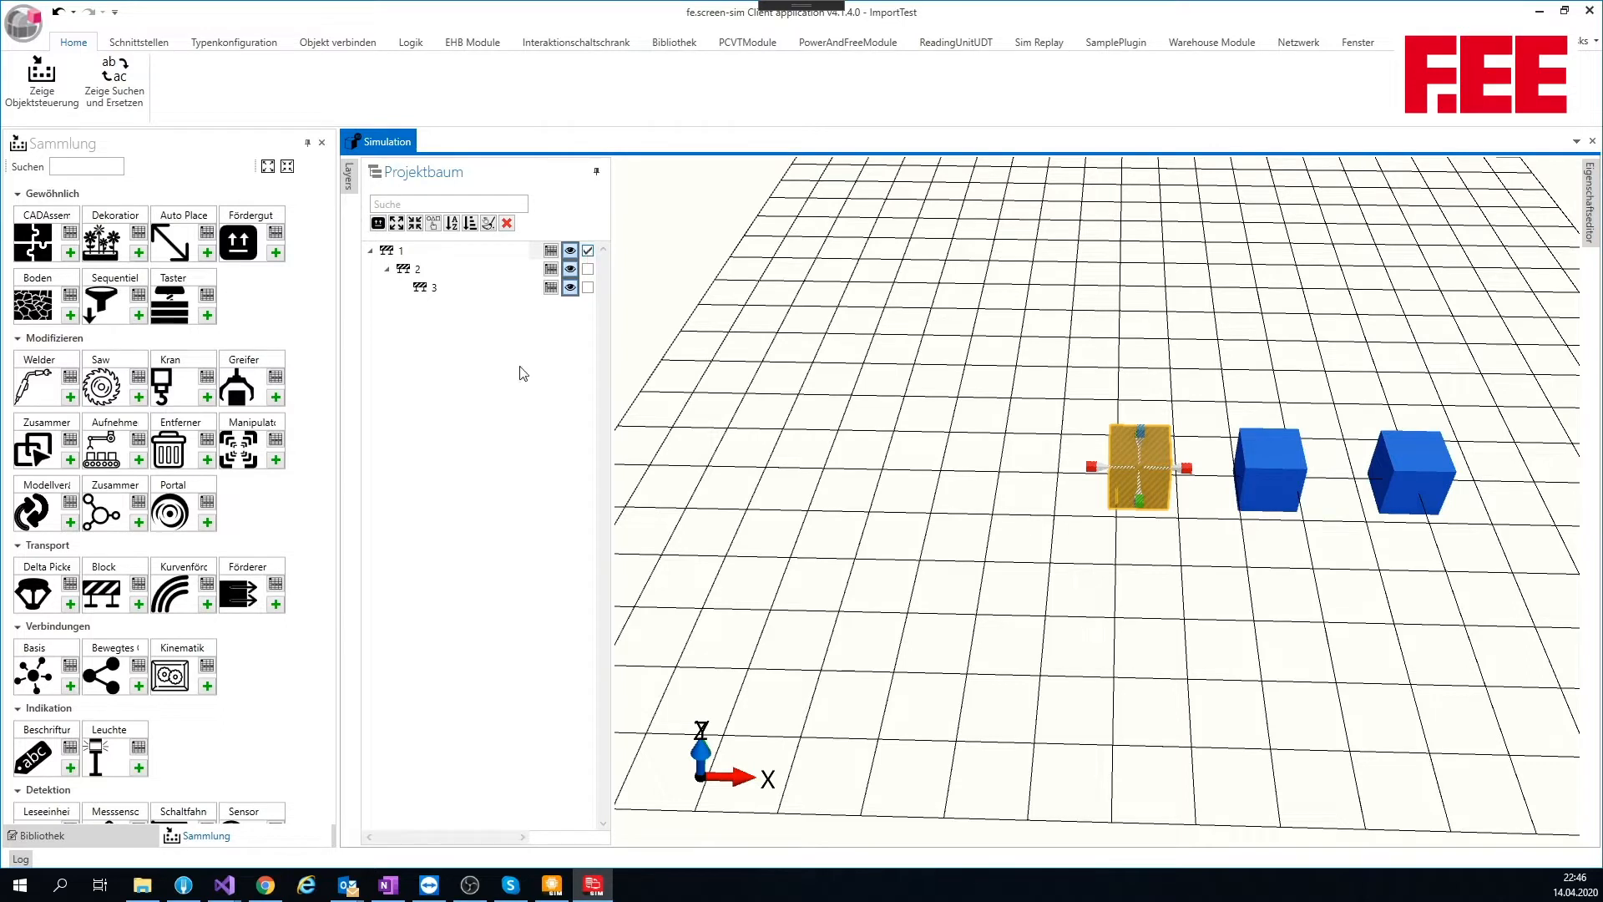
click(109, 836)
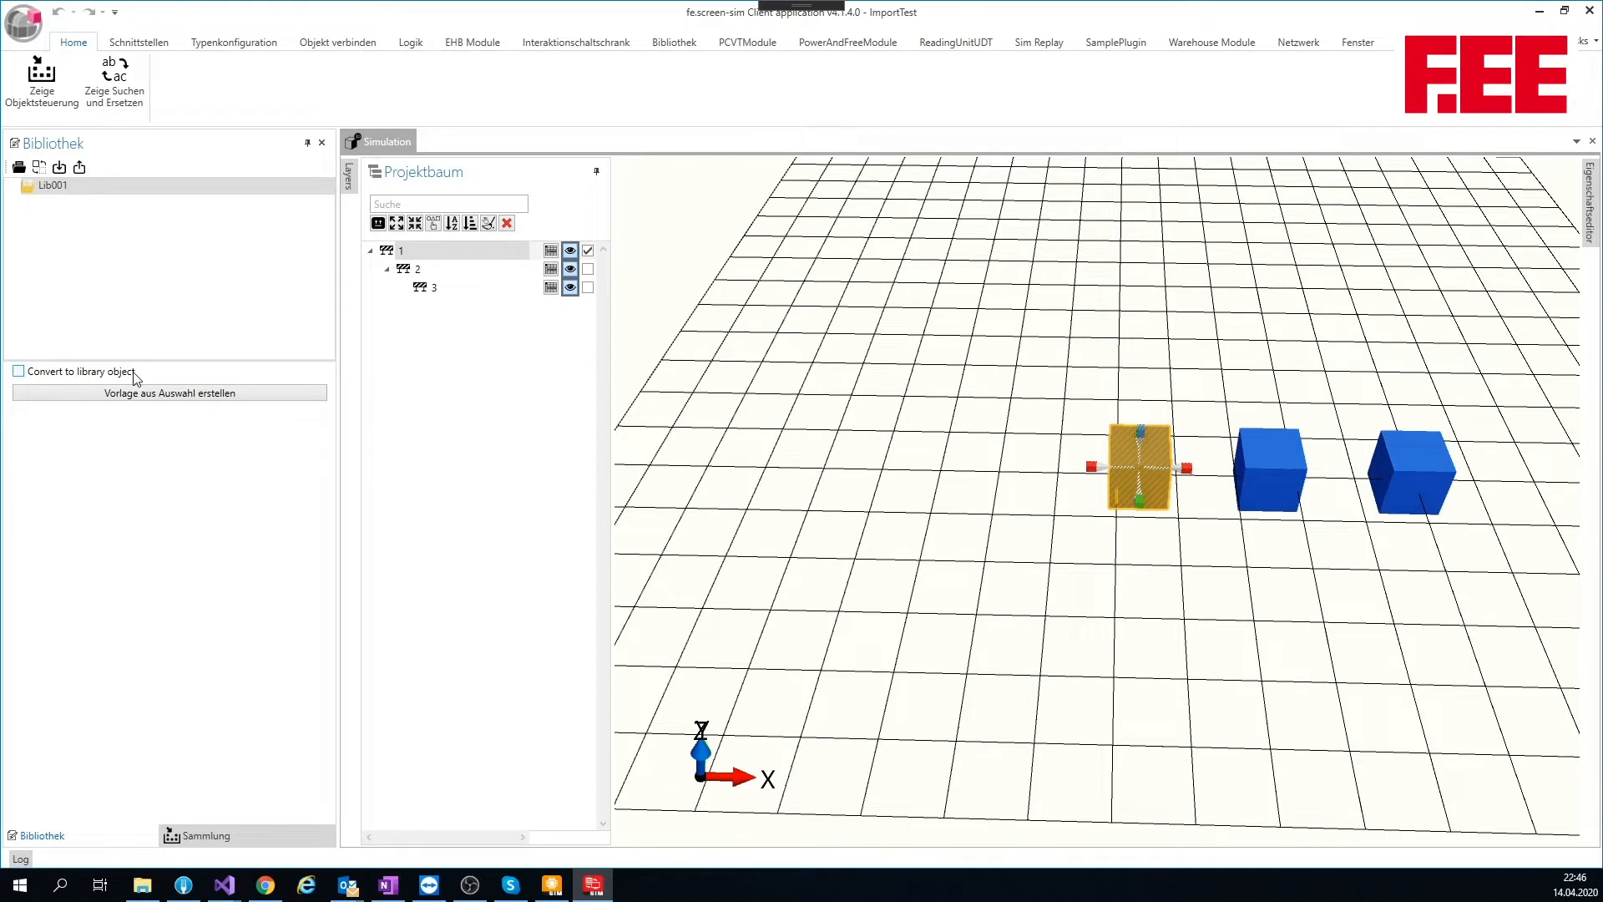
click(82, 372)
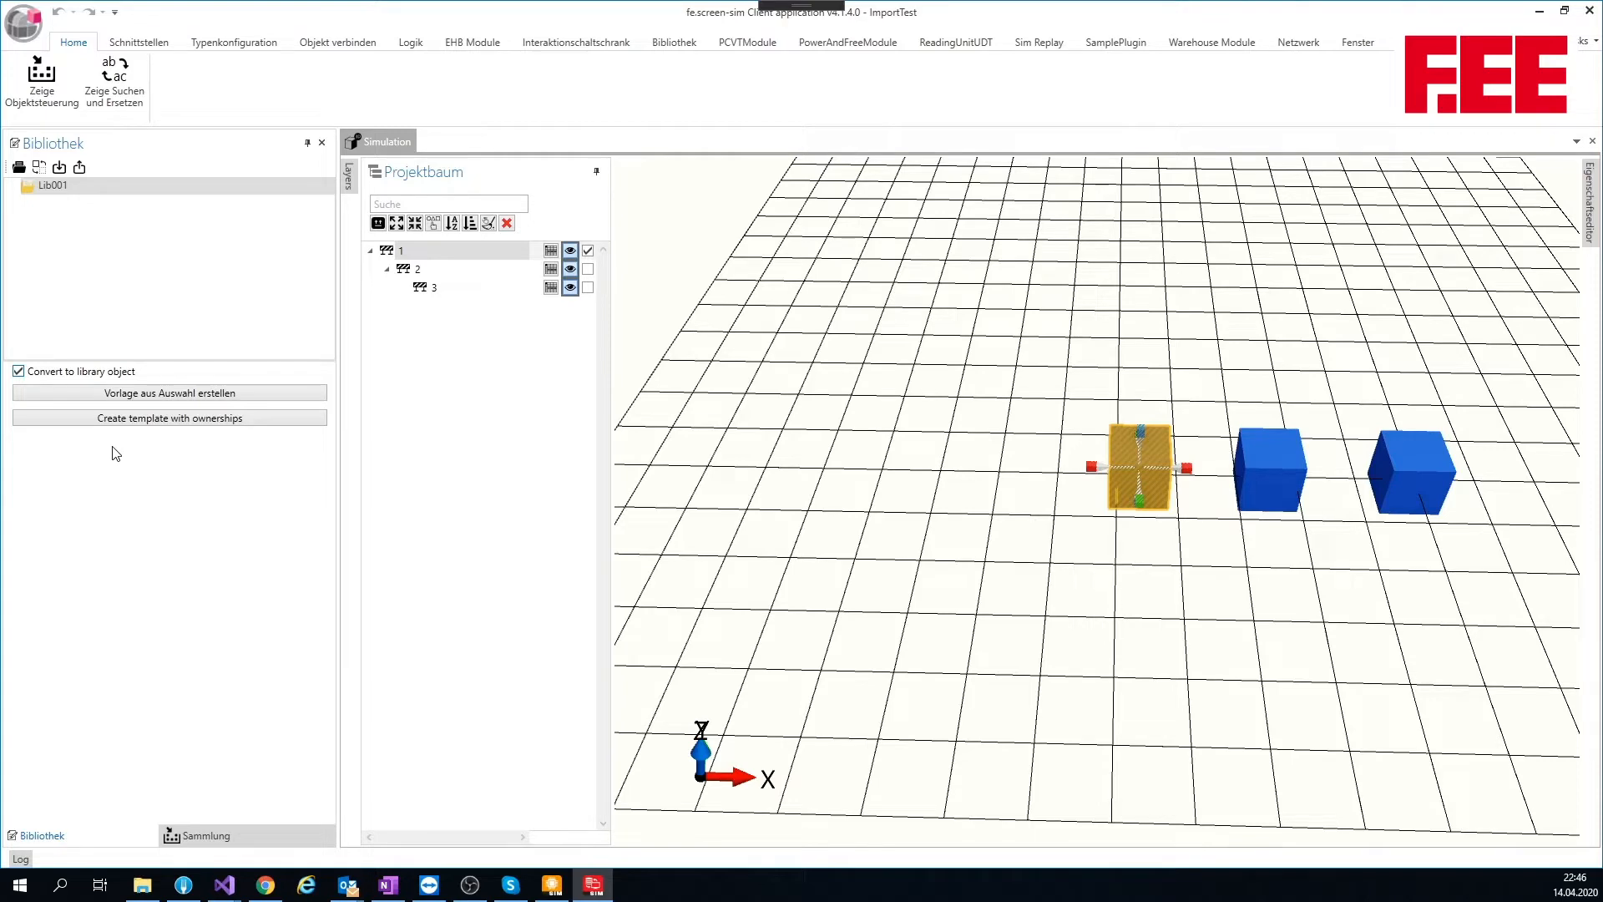
click(169, 394)
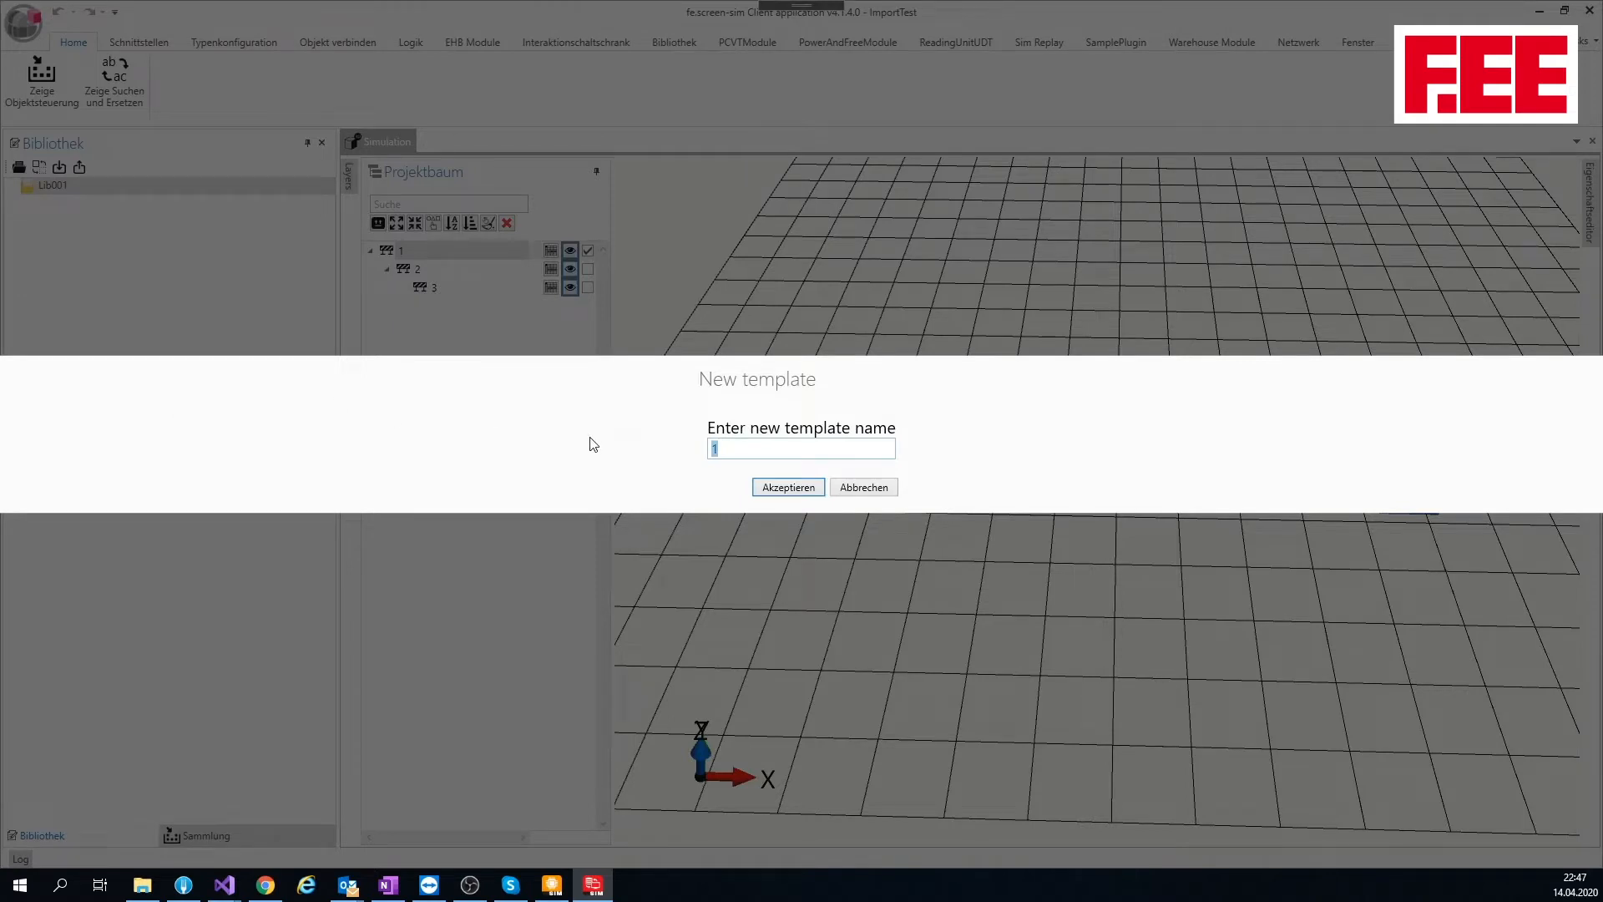
text(Bbi)
key(BackSpace)
key(BackSpace)
text(ibElement01)
key(Return)
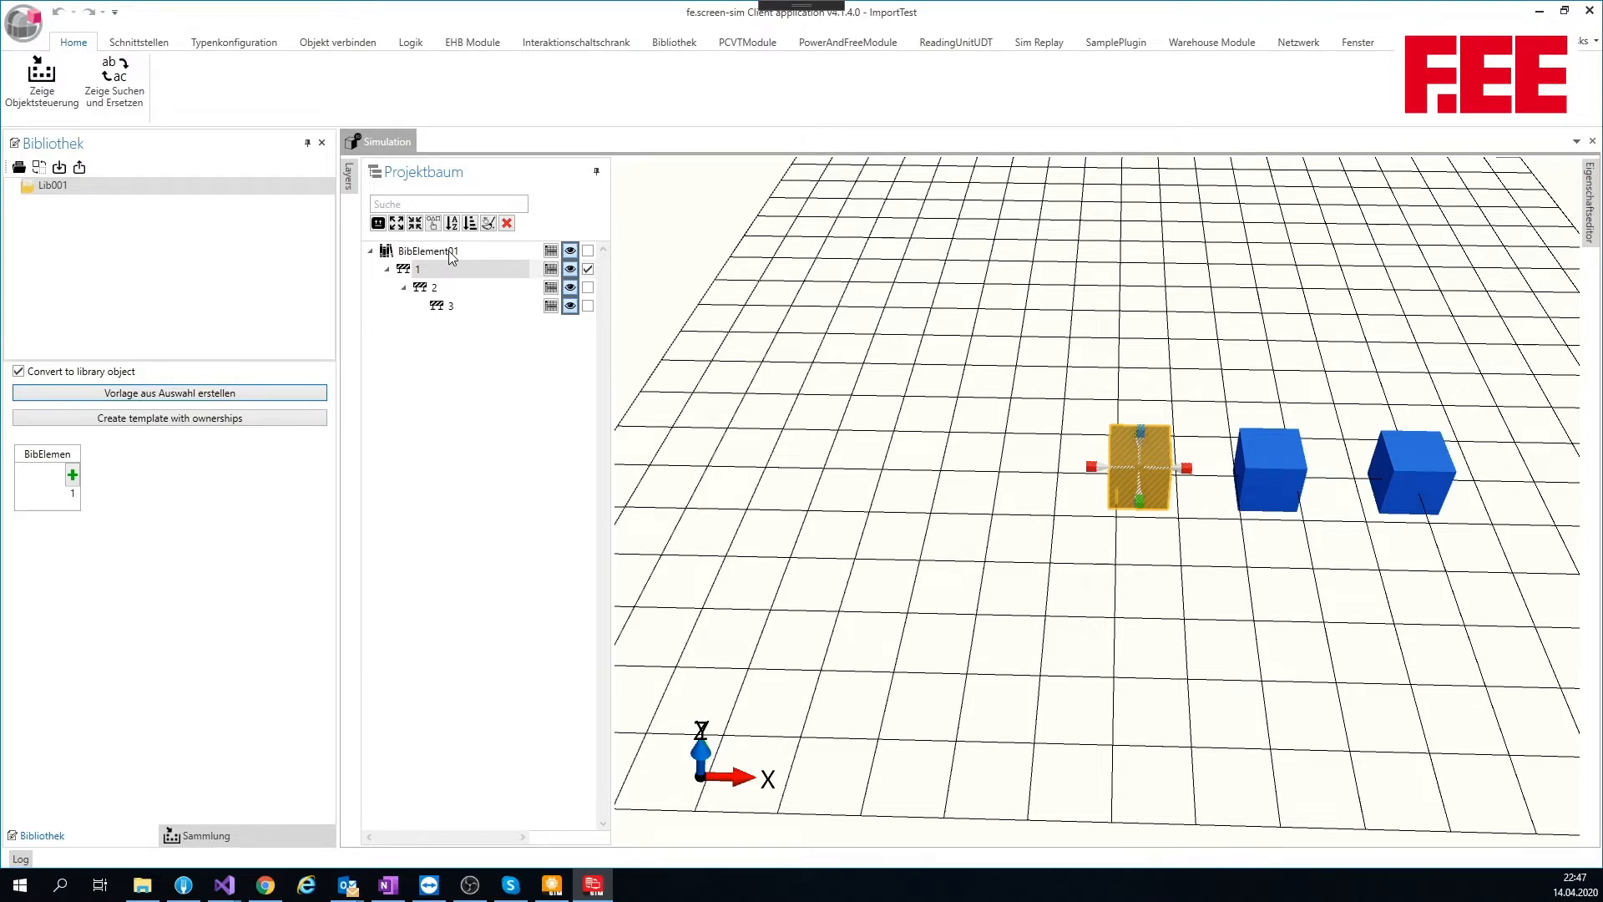
Hide block 1 to examine the library object's frame, select BibElement01 and make block 1 visible again.
click(570, 270)
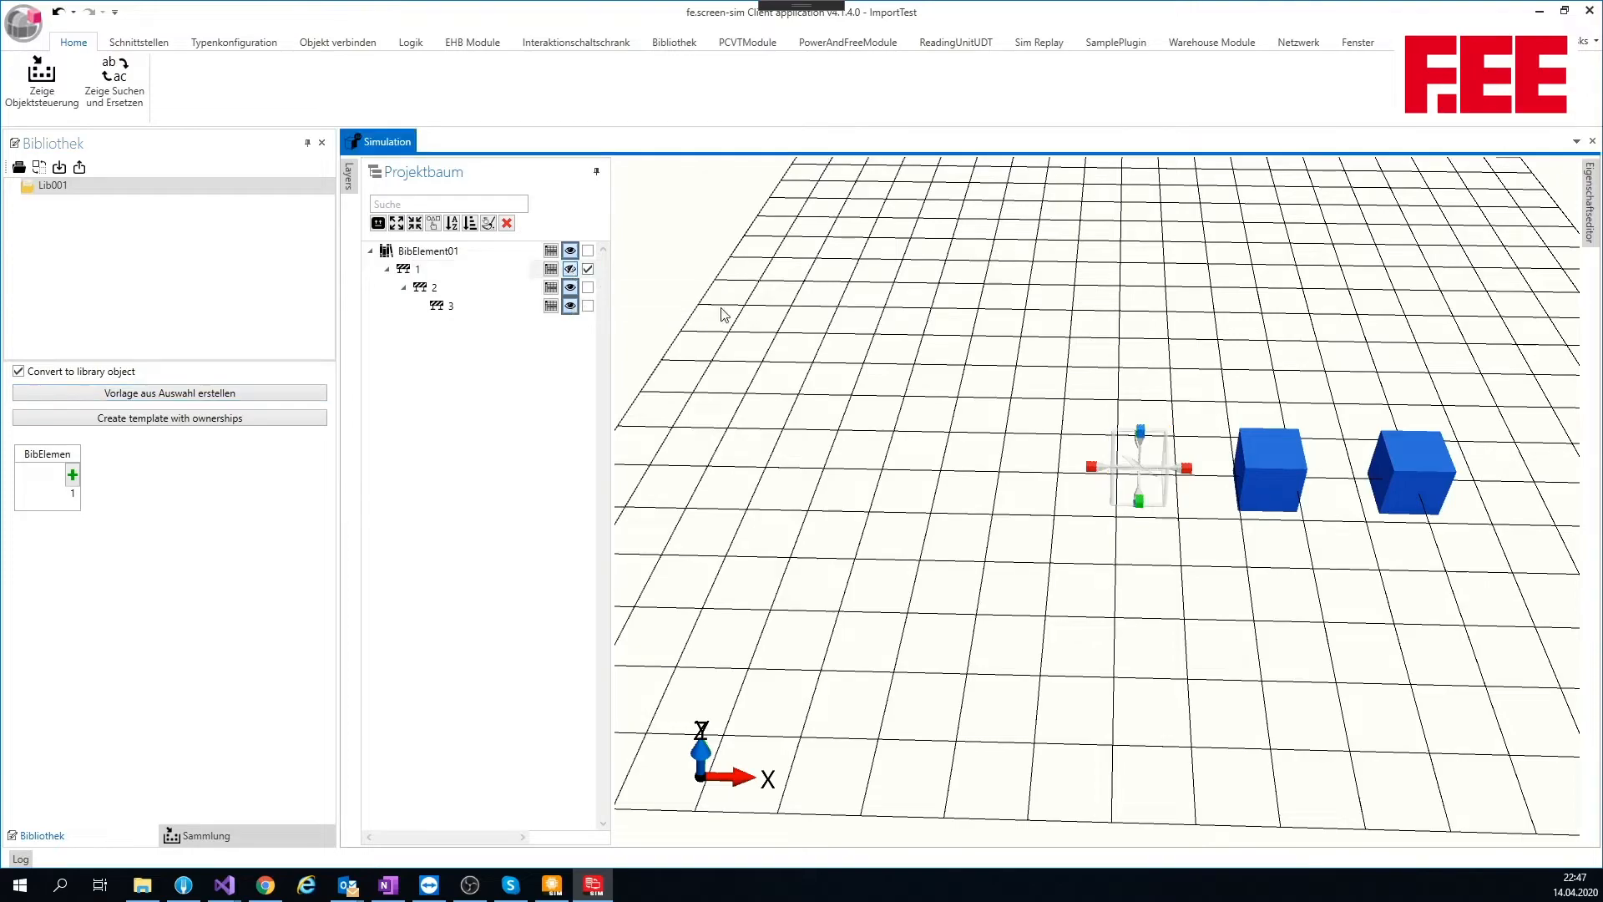
scroll(1056, 397, up, 2)
scroll(1052, 391, up, 2)
middle_drag(1207, 406, 1064, 427)
scroll(1027, 456, up, 4)
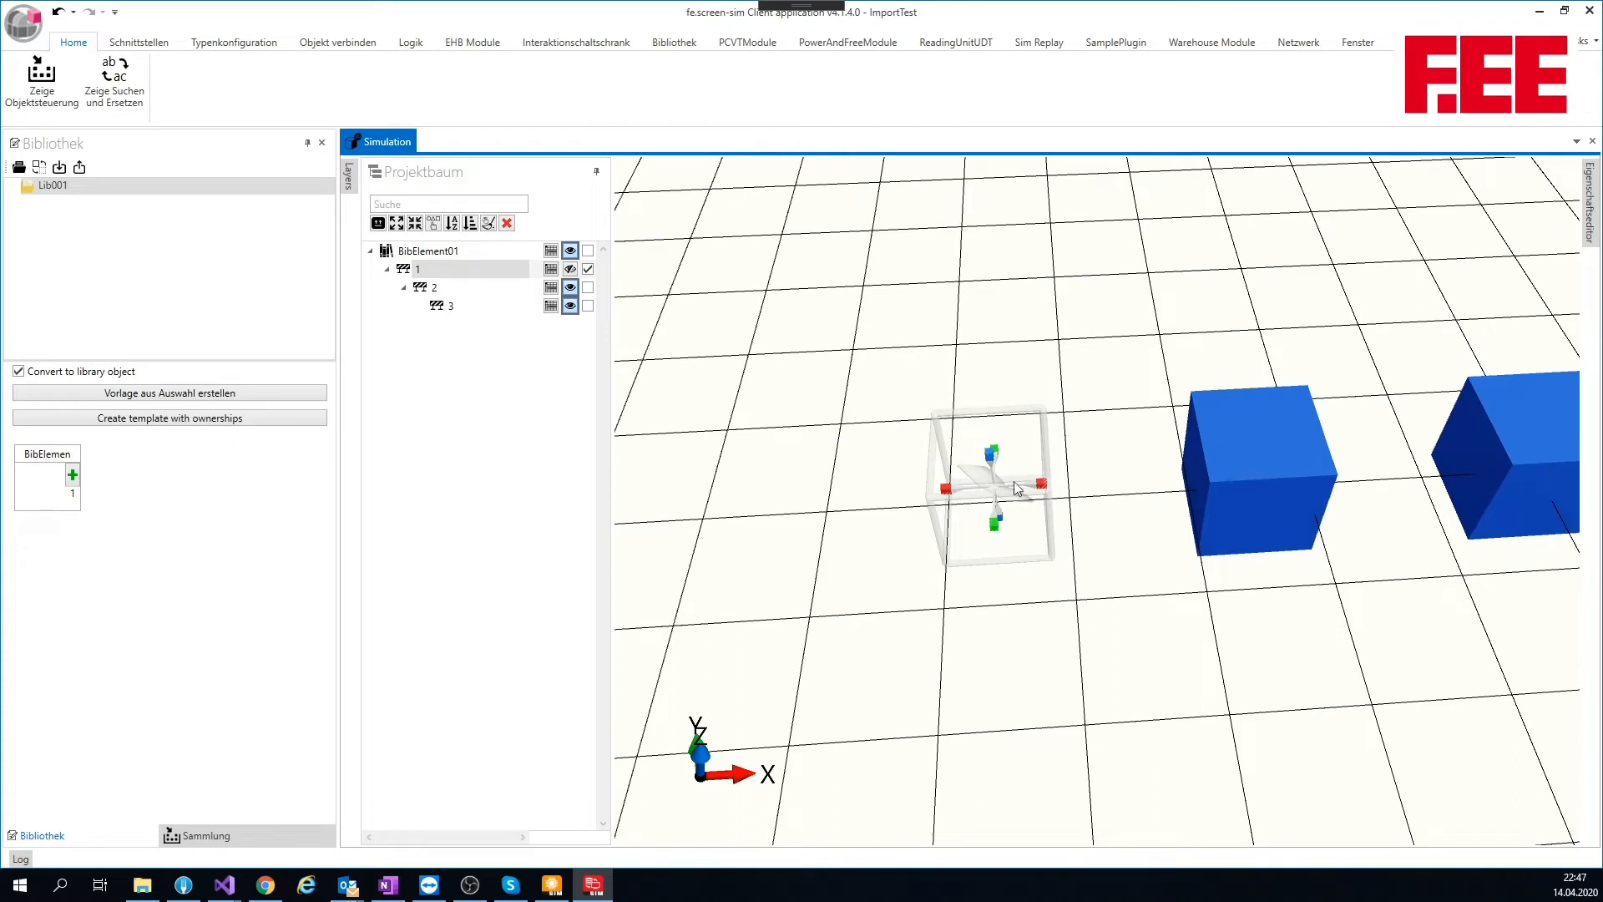
click(588, 250)
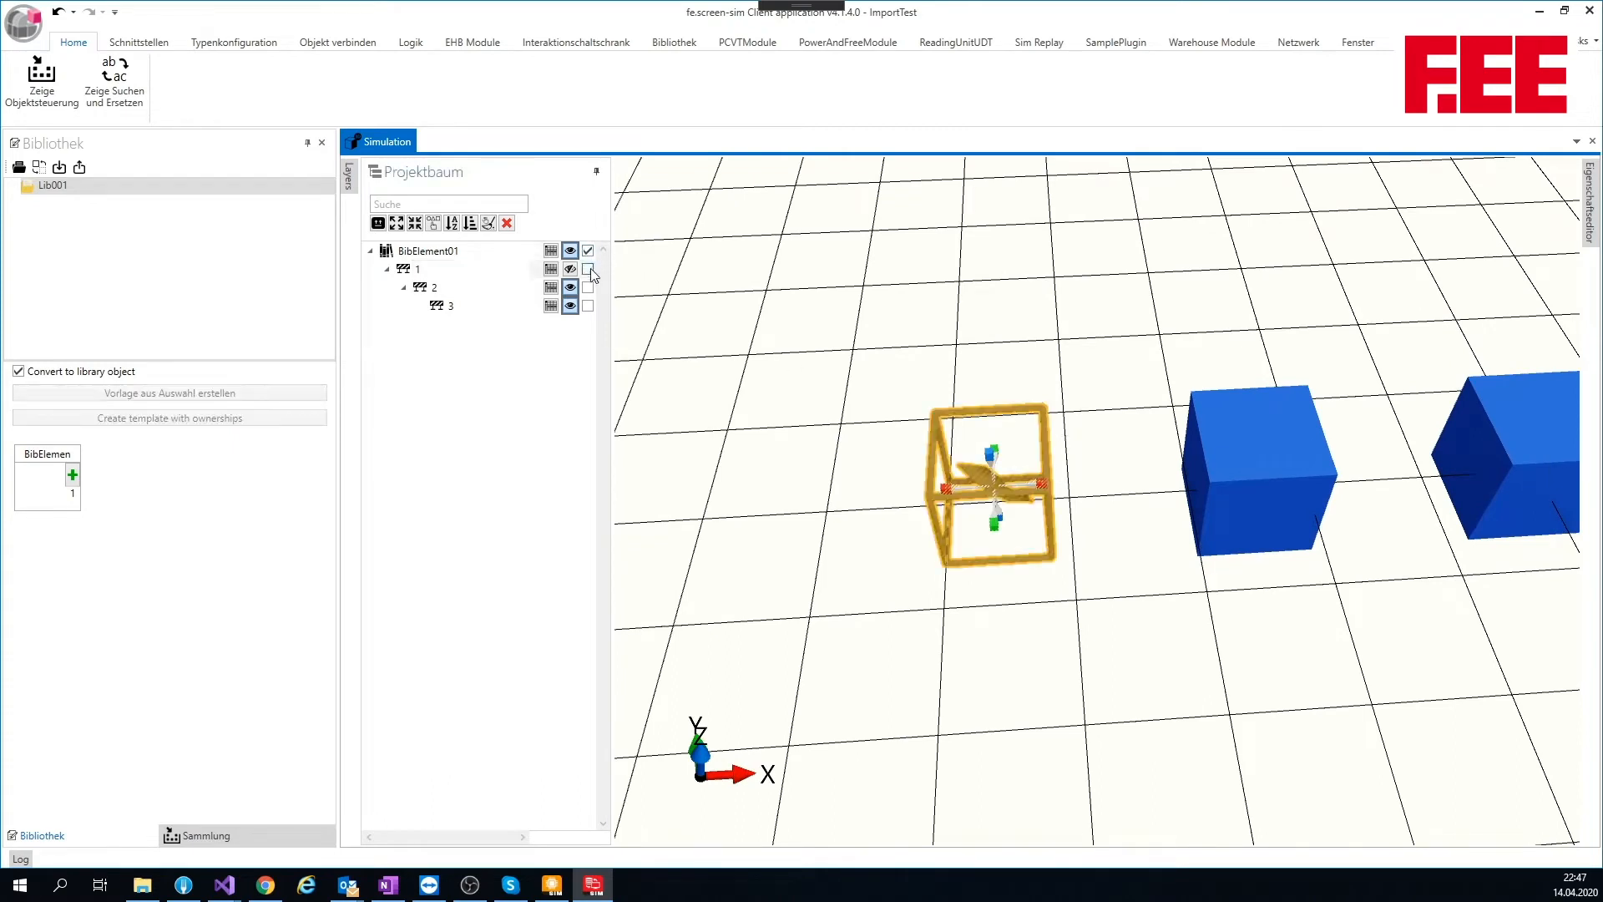
click(571, 269)
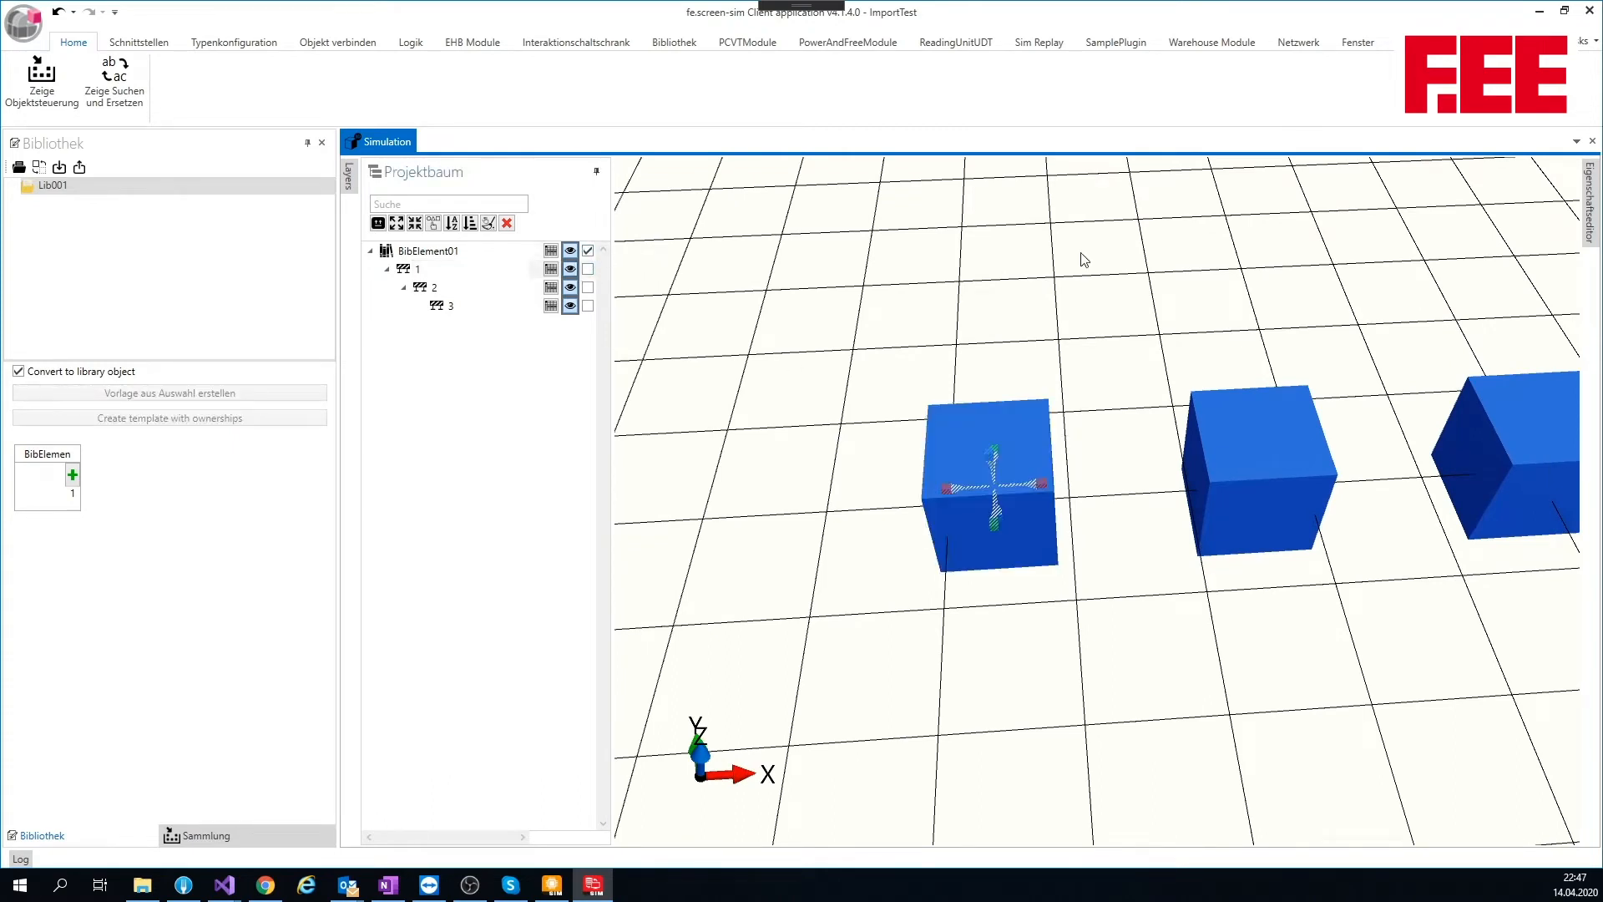
Keep the property editor pinned open and display the library template settings of BibElement01.
mouse_move(1589, 201)
click(1567, 171)
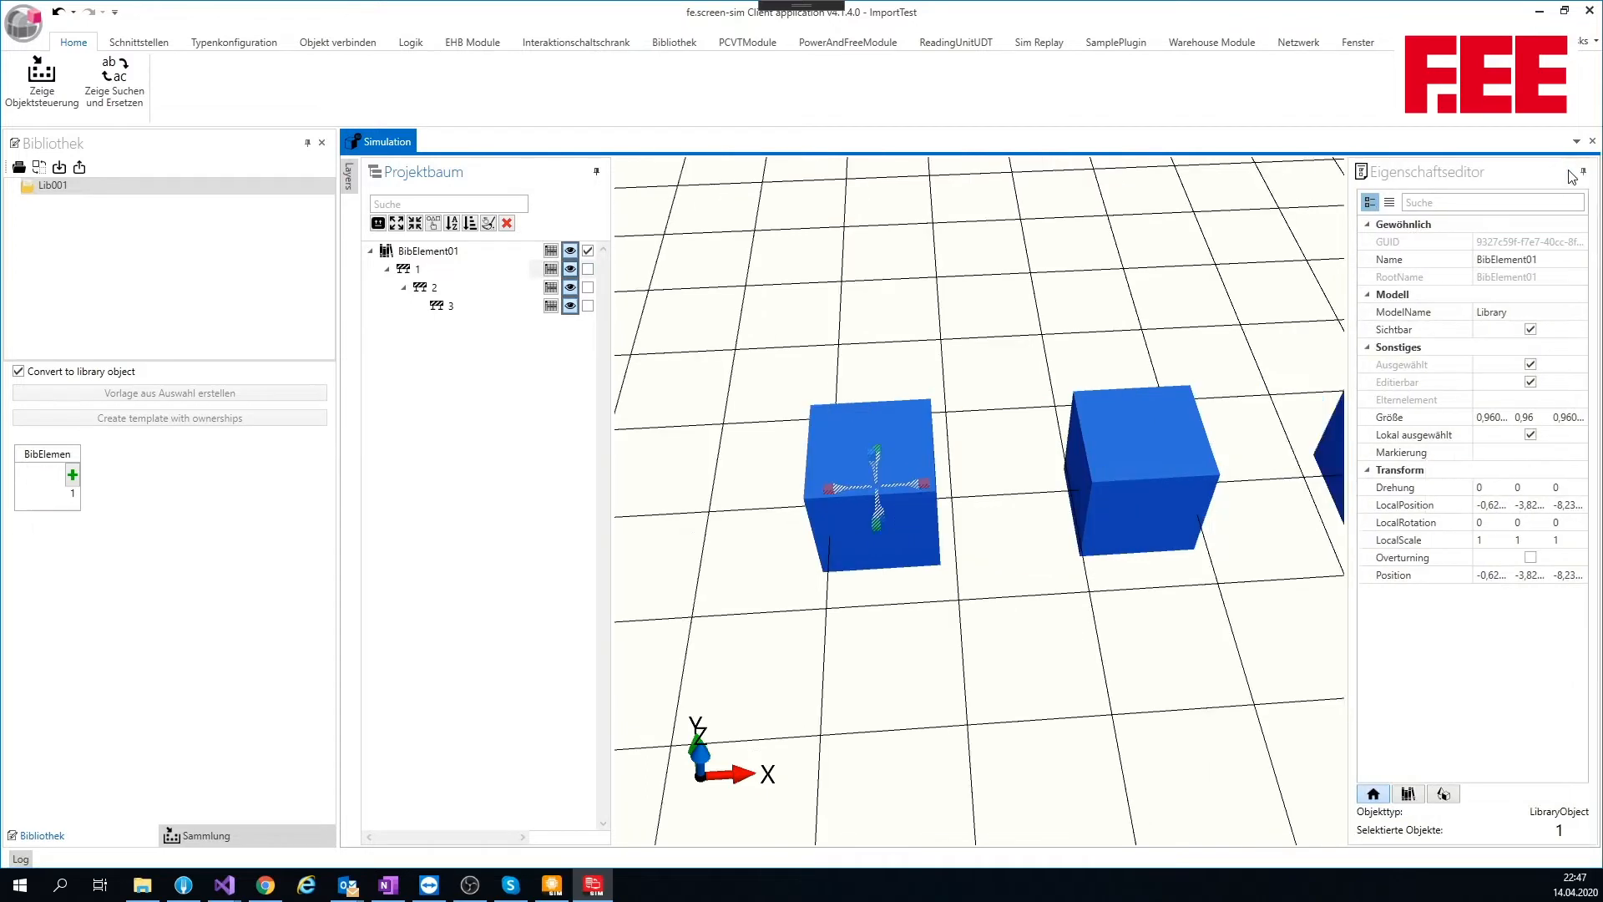
click(1408, 794)
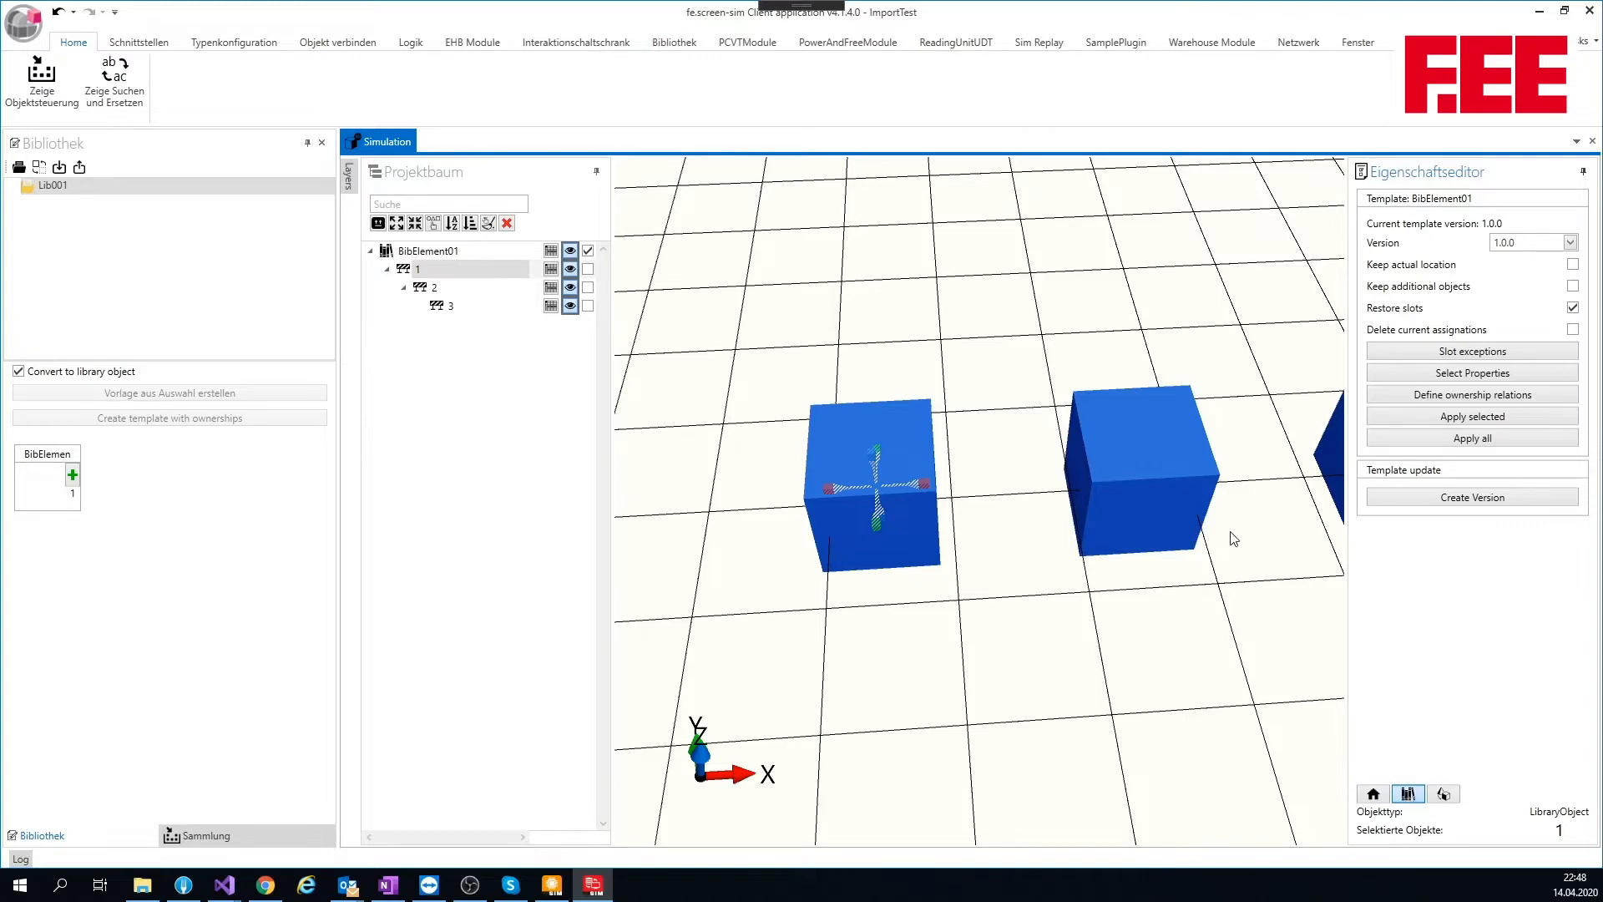
Move the 3D cursor along the Y axis behind the first block, to about Y -1.232.
right_drag(1230, 531, 1216, 541)
middle_drag(1216, 542, 1084, 504)
scroll(1084, 492, down, 5)
scroll(1085, 479, down, 1)
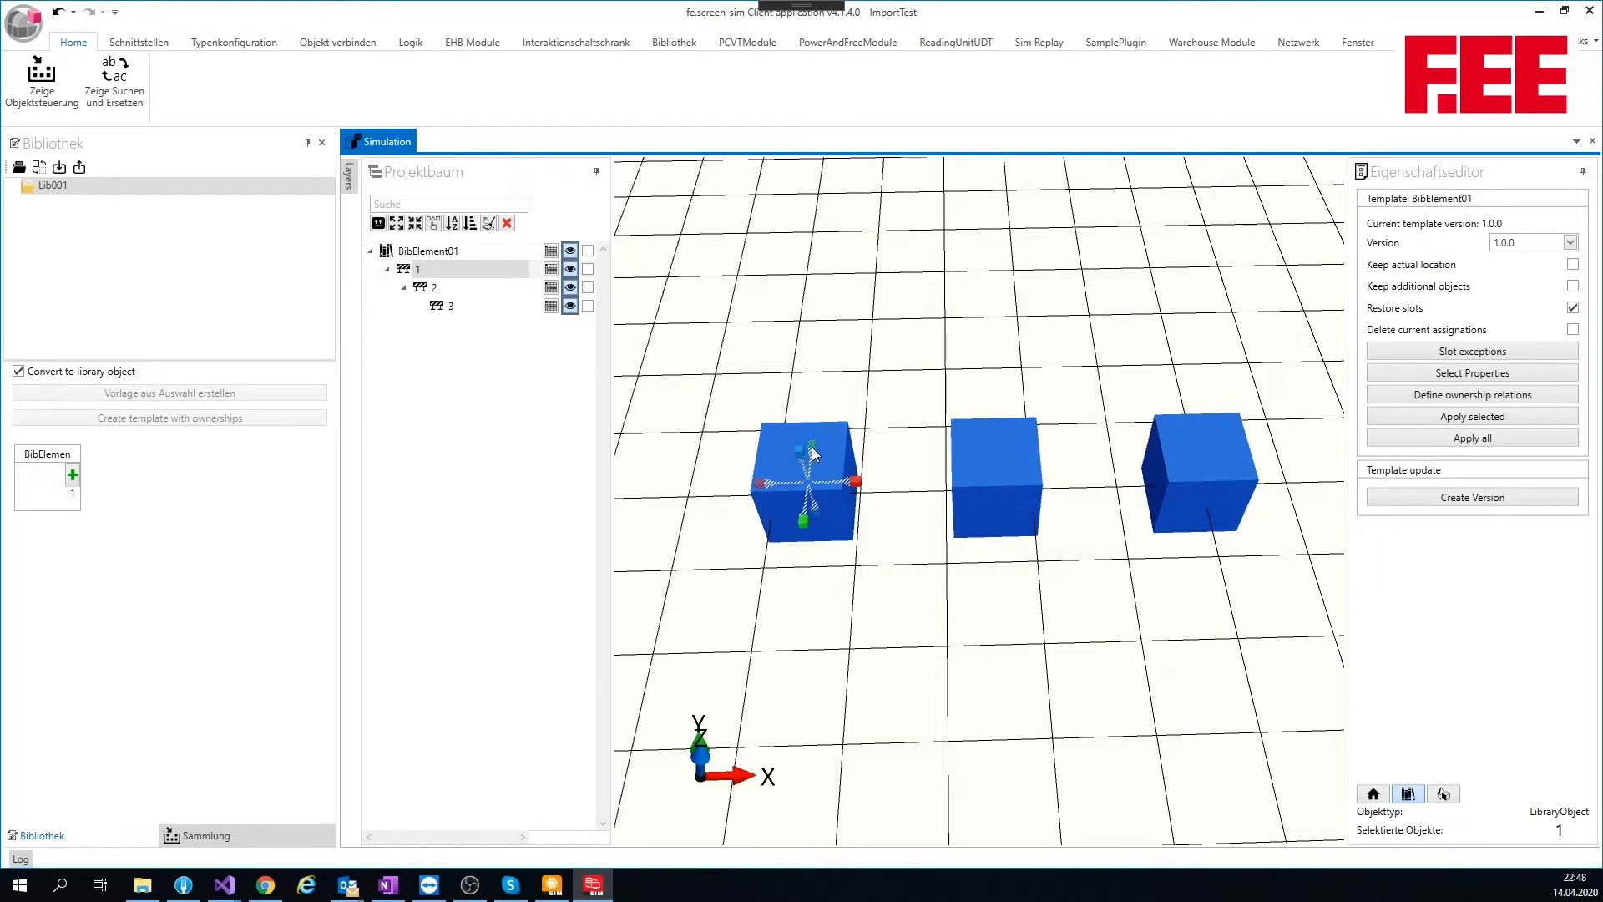
drag(812, 448, 872, 170)
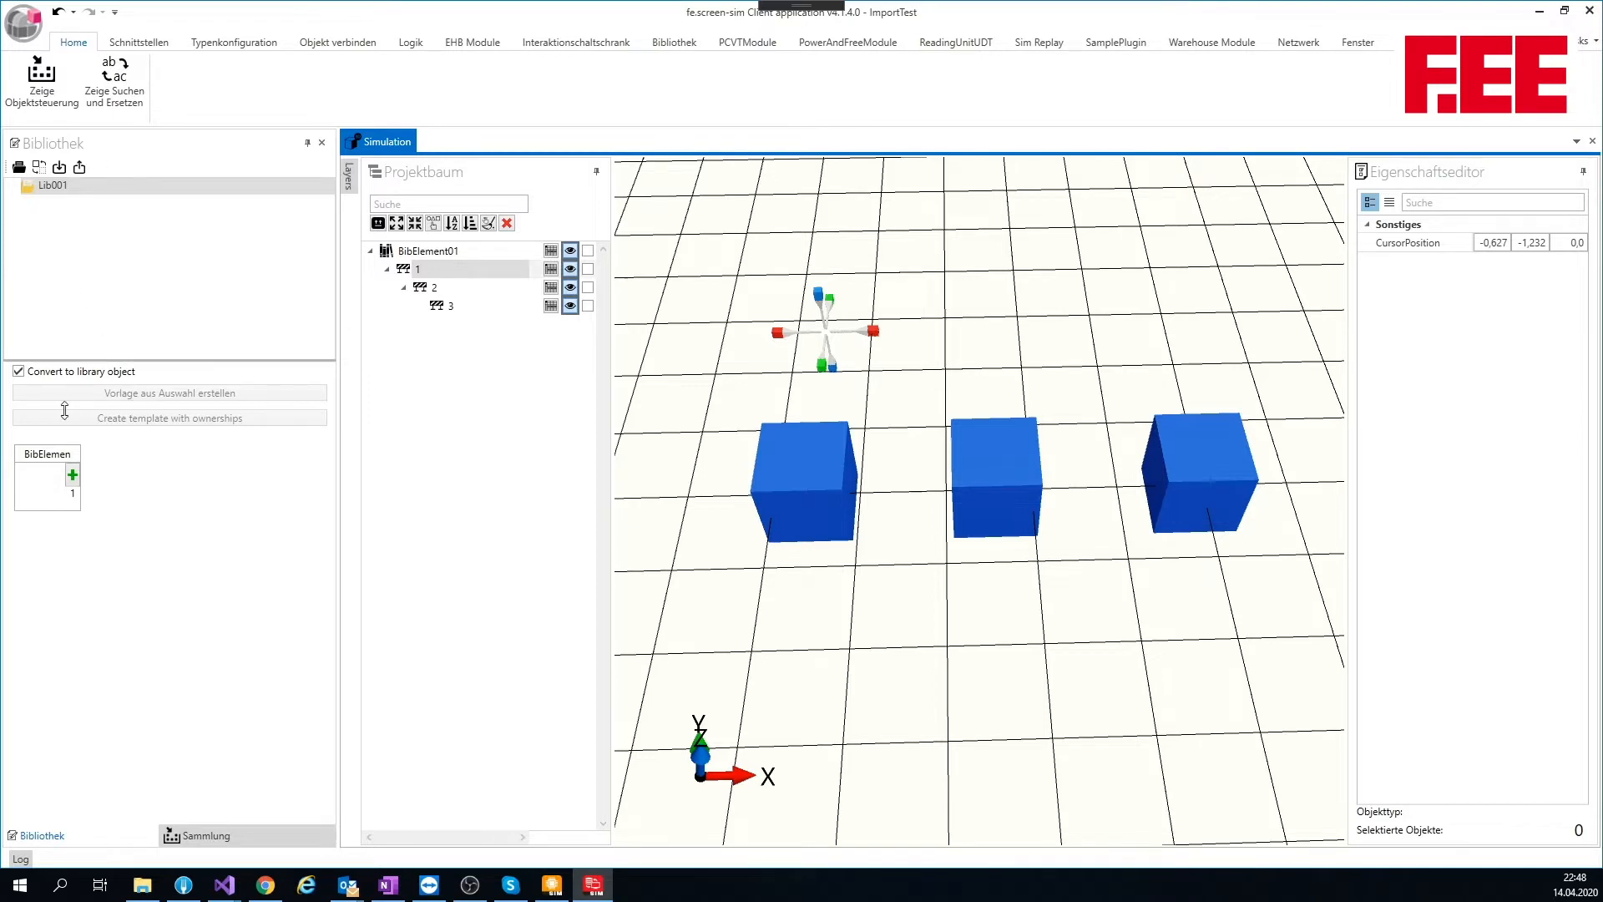
Open the insertion settings of template BibElement01 and enter Inserted2 as the insert name, keeping version 1.0.0.
click(46, 491)
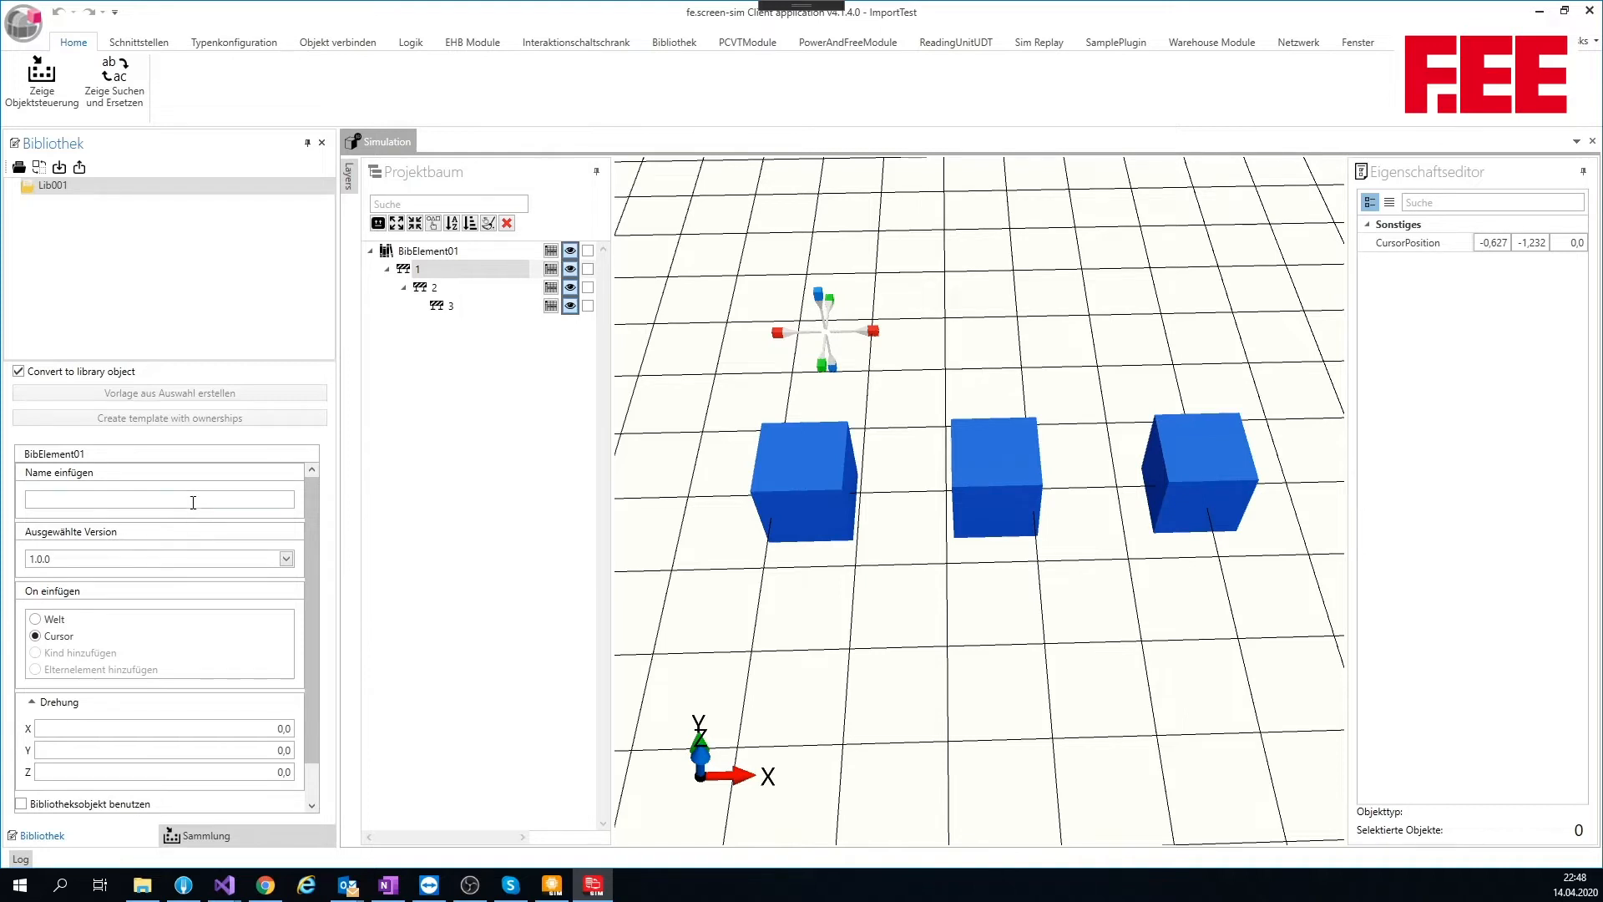
text(Inserted2)
click(285, 559)
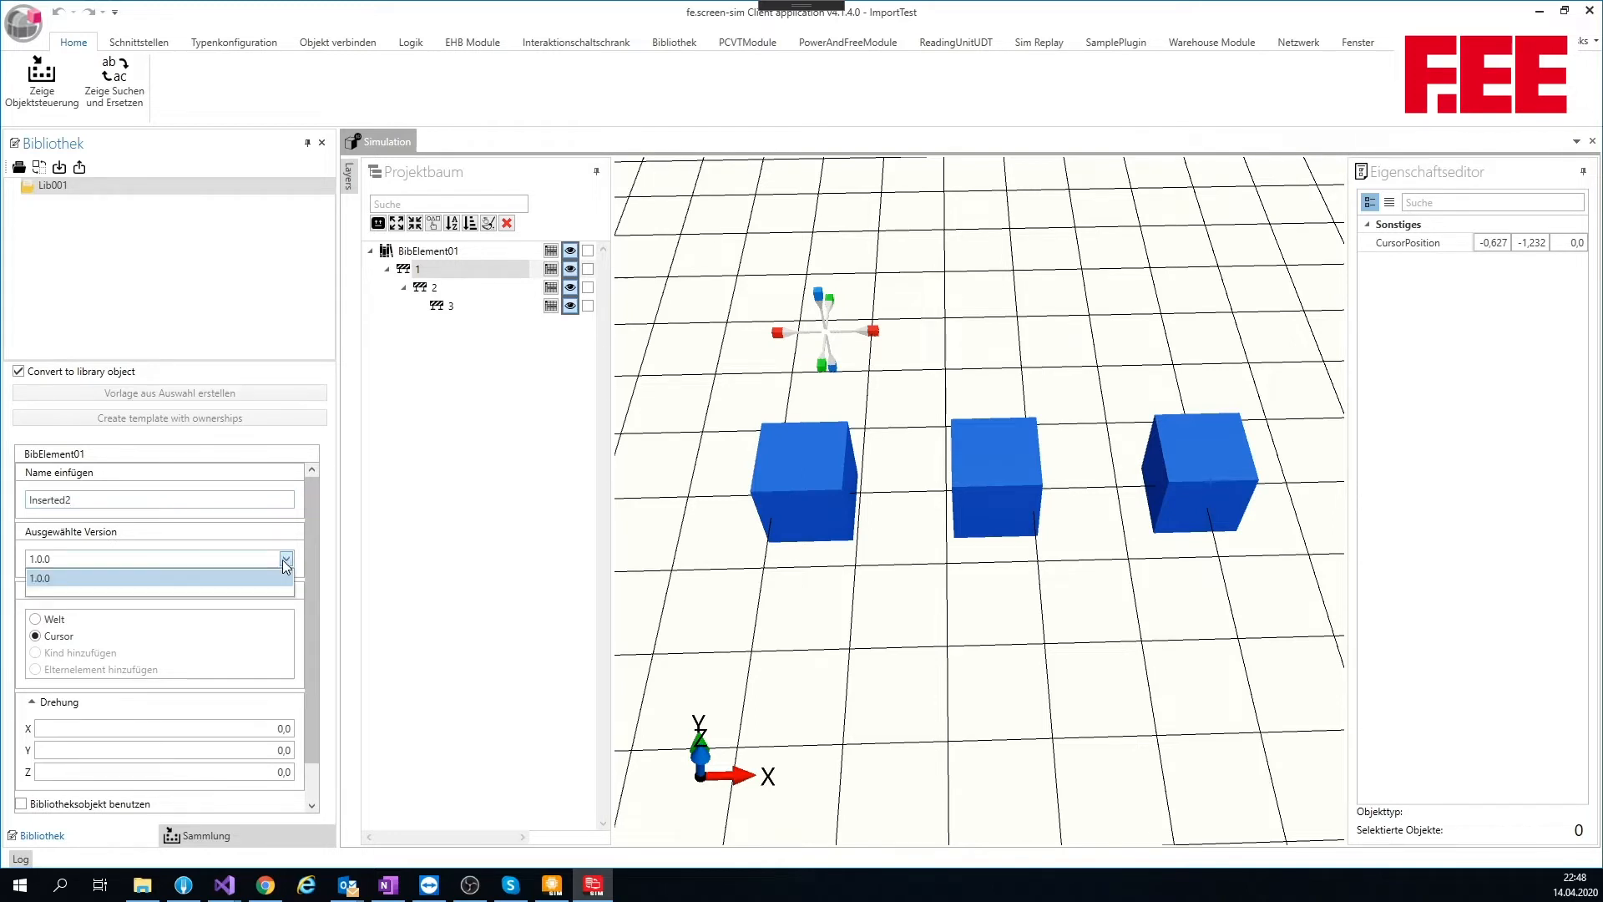
click(285, 561)
scroll(214, 538, down, 1)
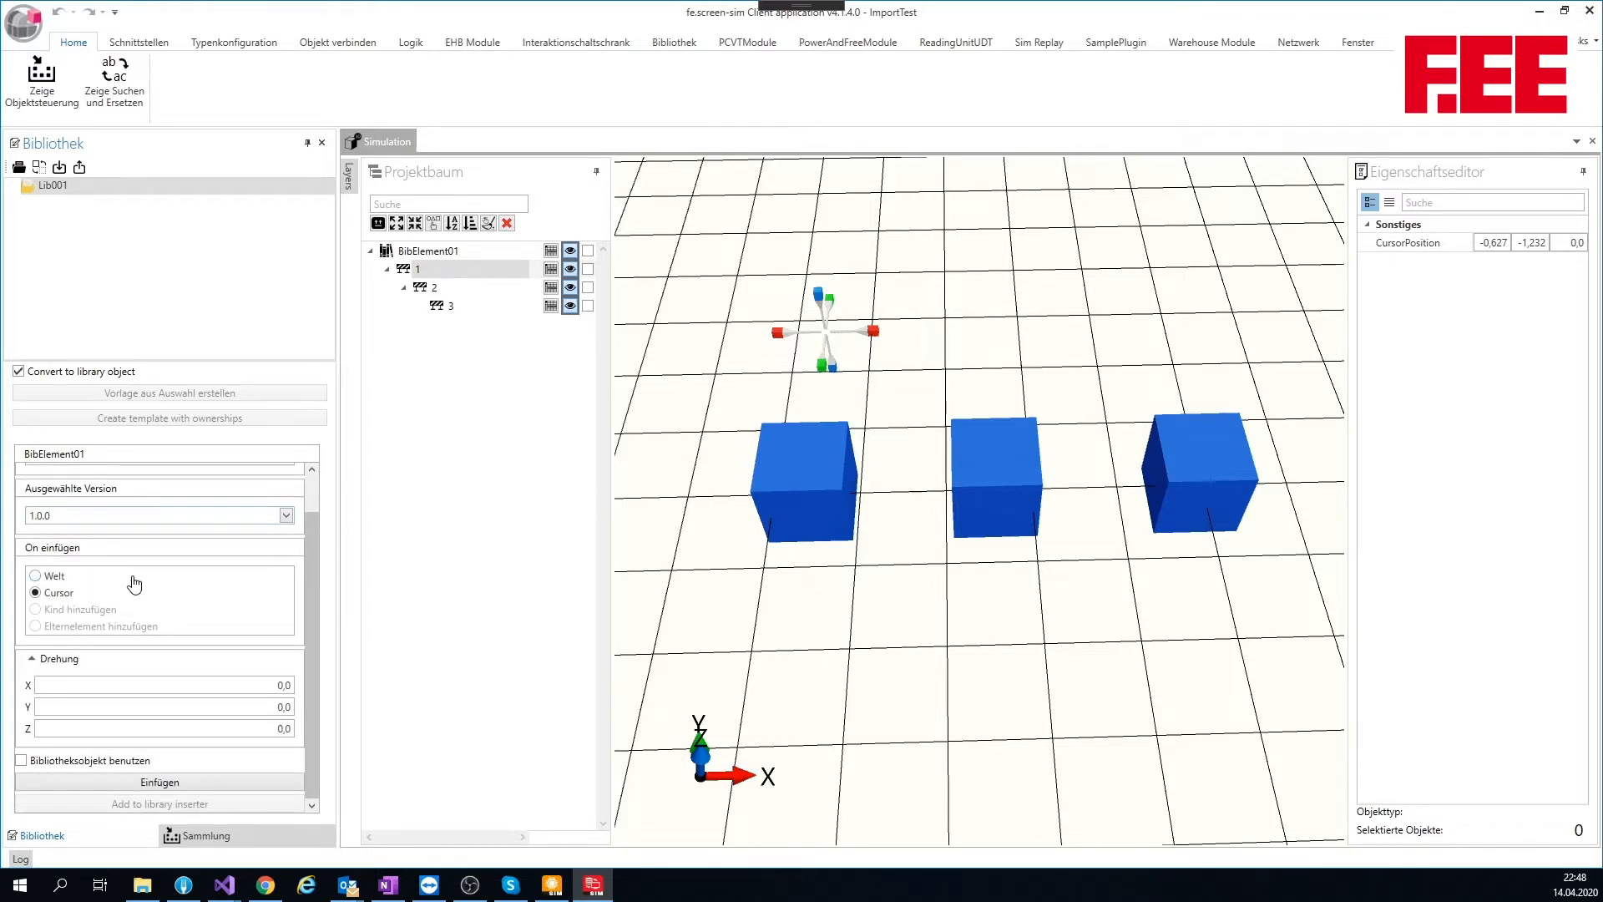
Examine the position options for inserting the template in world coordinates, and return to insertion at the cursor.
click(52, 575)
scroll(162, 718, down, 2)
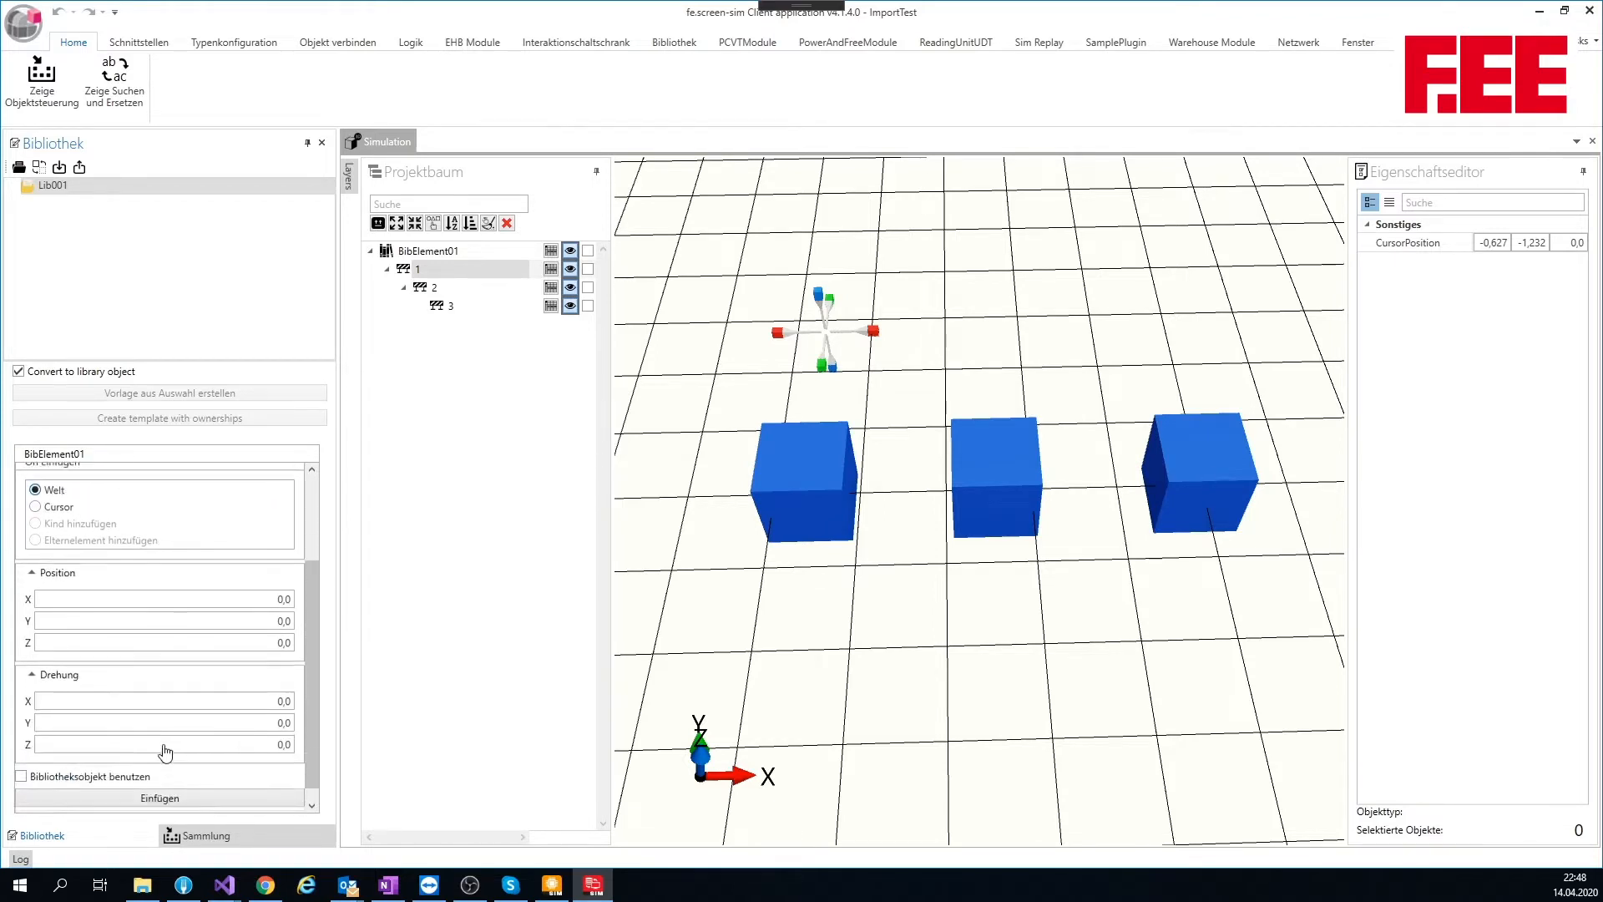
scroll(165, 753, down, 1)
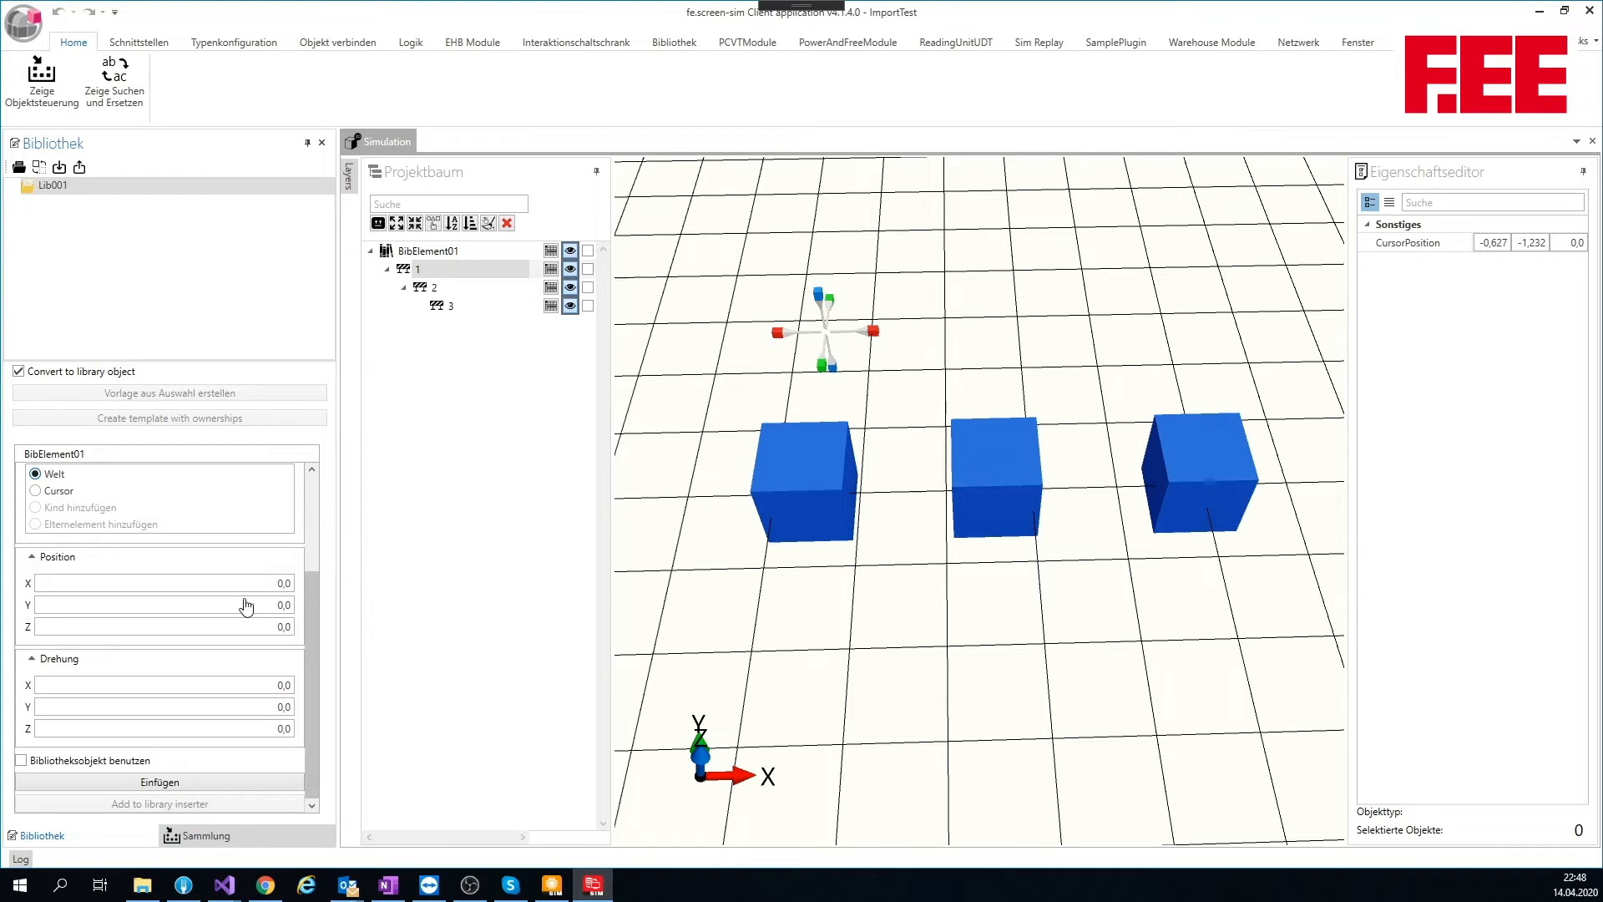
scroll(247, 605, up, 3)
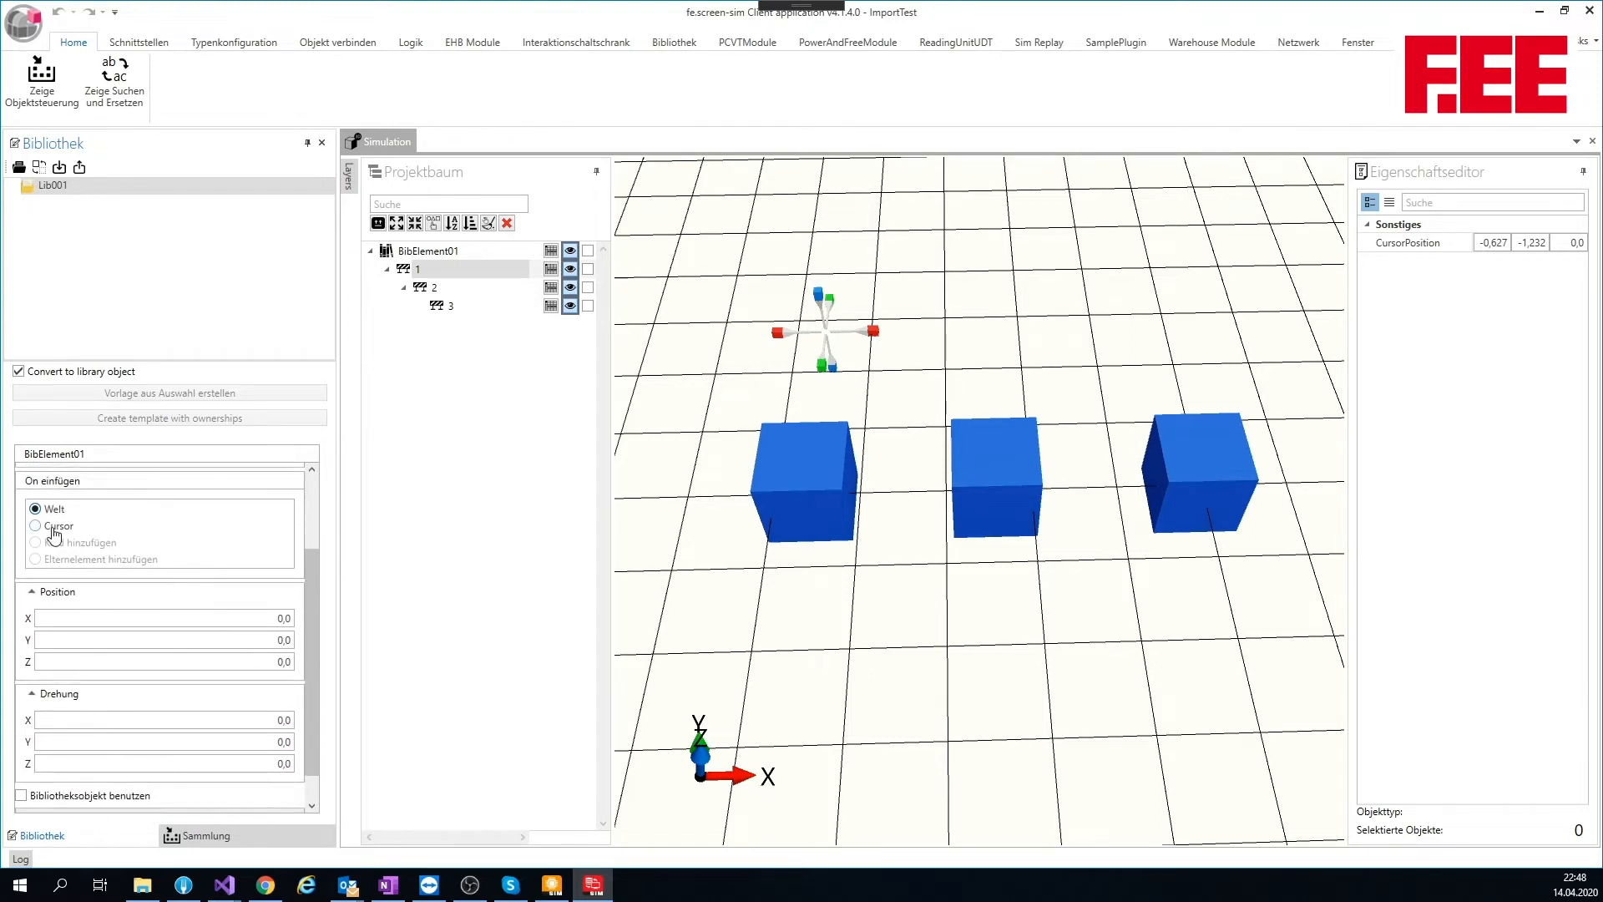
click(35, 594)
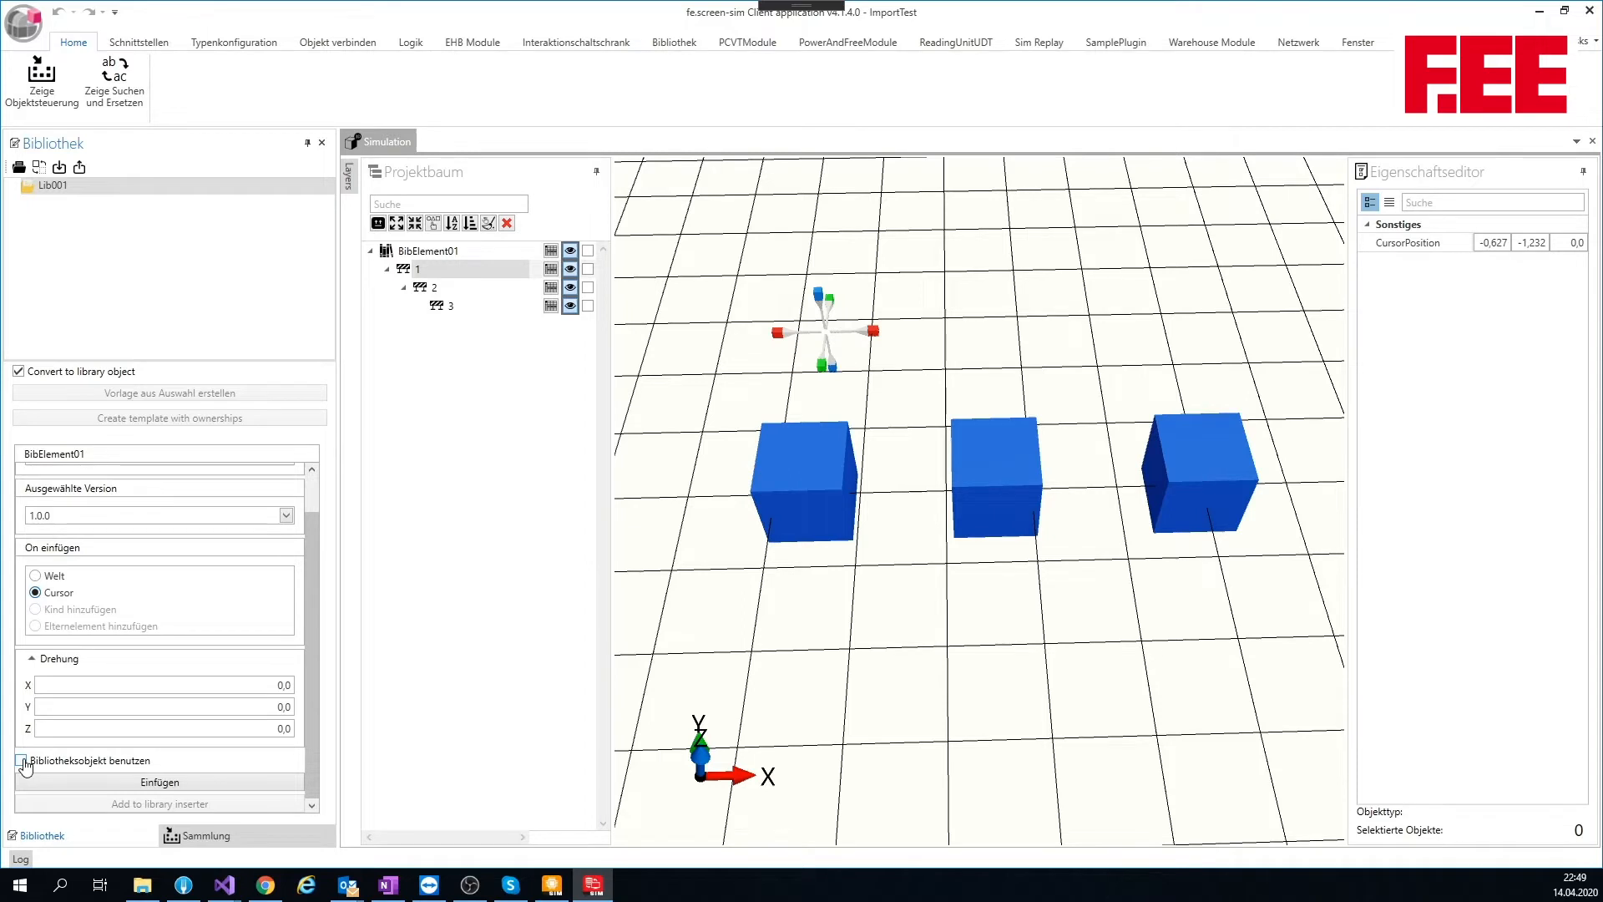
Enable using a library object for the insertion and insert Inserted2 at the cursor.
click(21, 761)
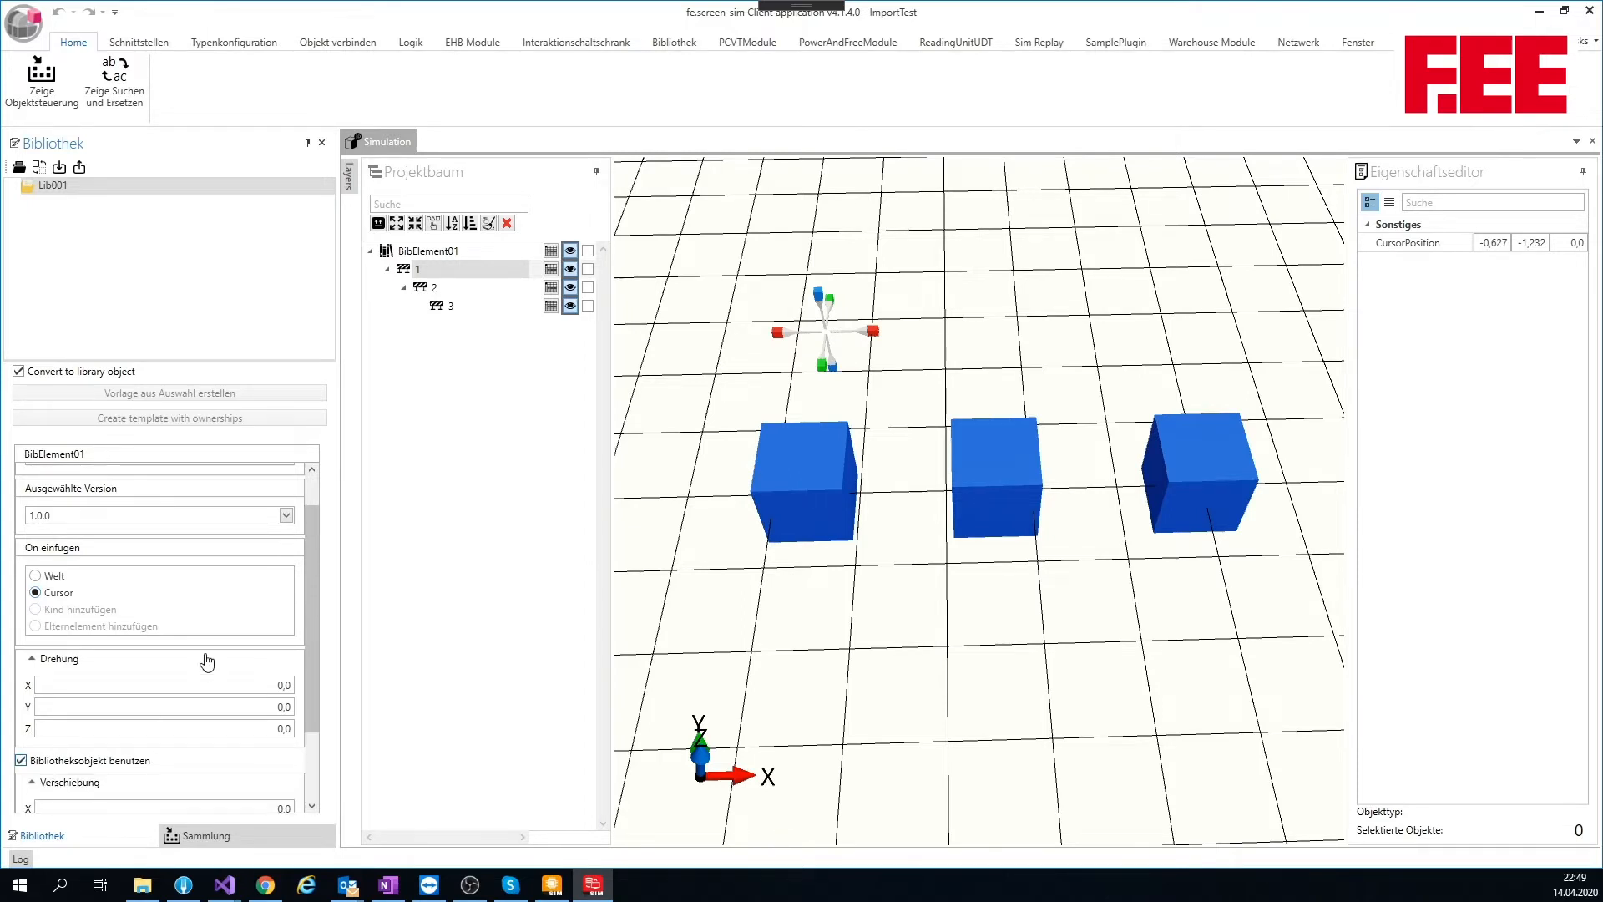
scroll(208, 655, down, 3)
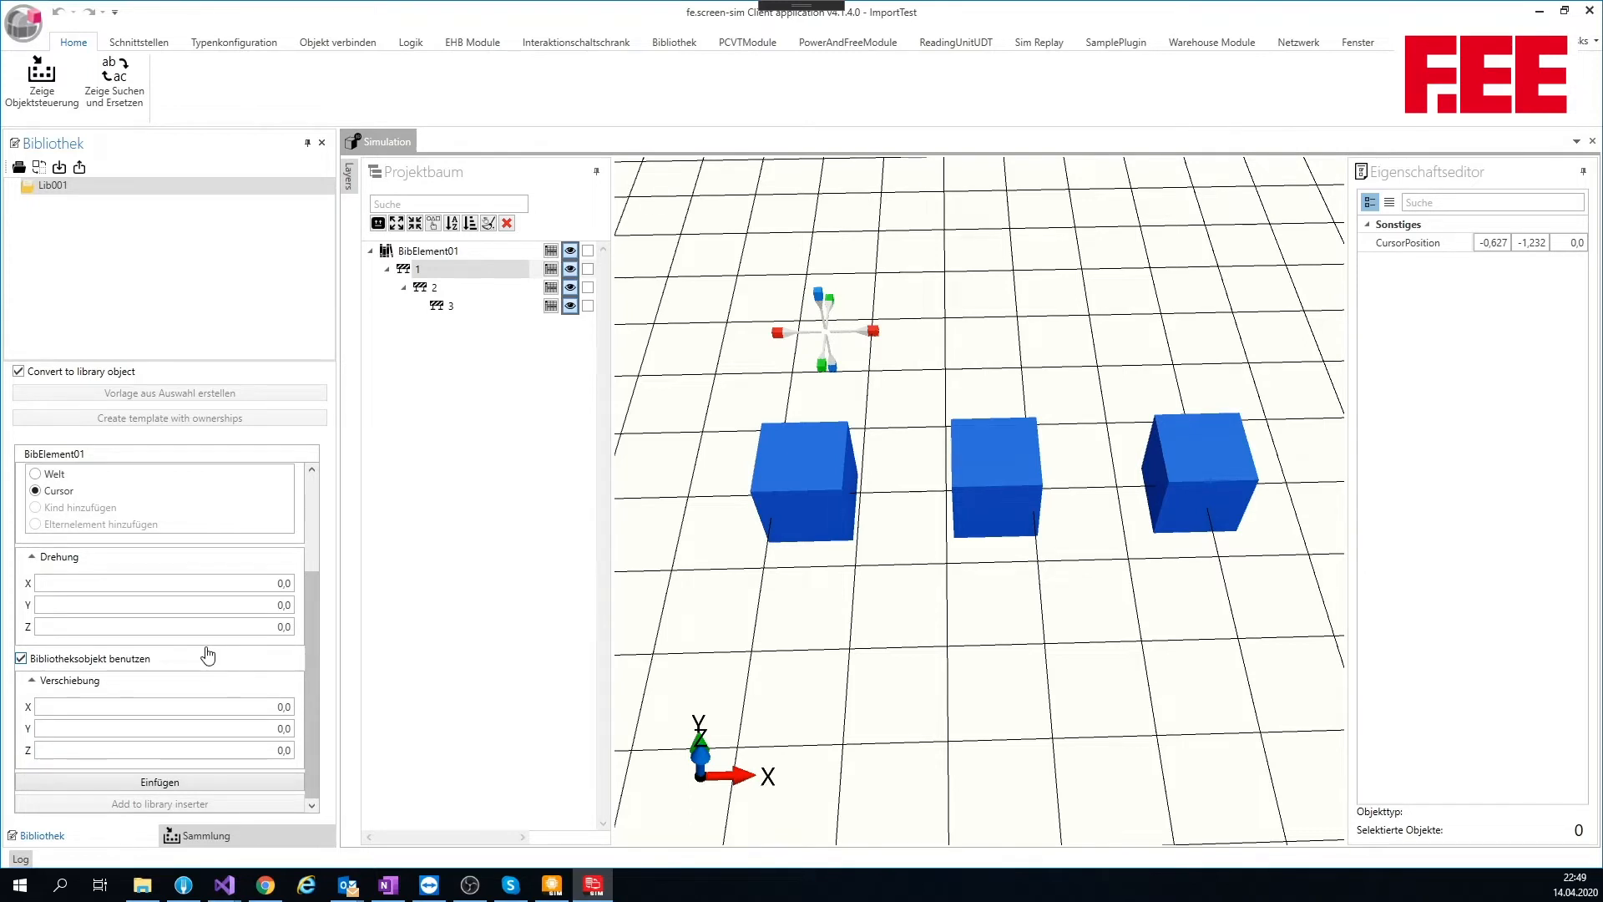
click(202, 780)
Move the cursor along Y to about 2.677 and insert another instance of the template there, named Inserted3.
drag(831, 296, 875, 2)
middle_drag(934, 265, 817, 376)
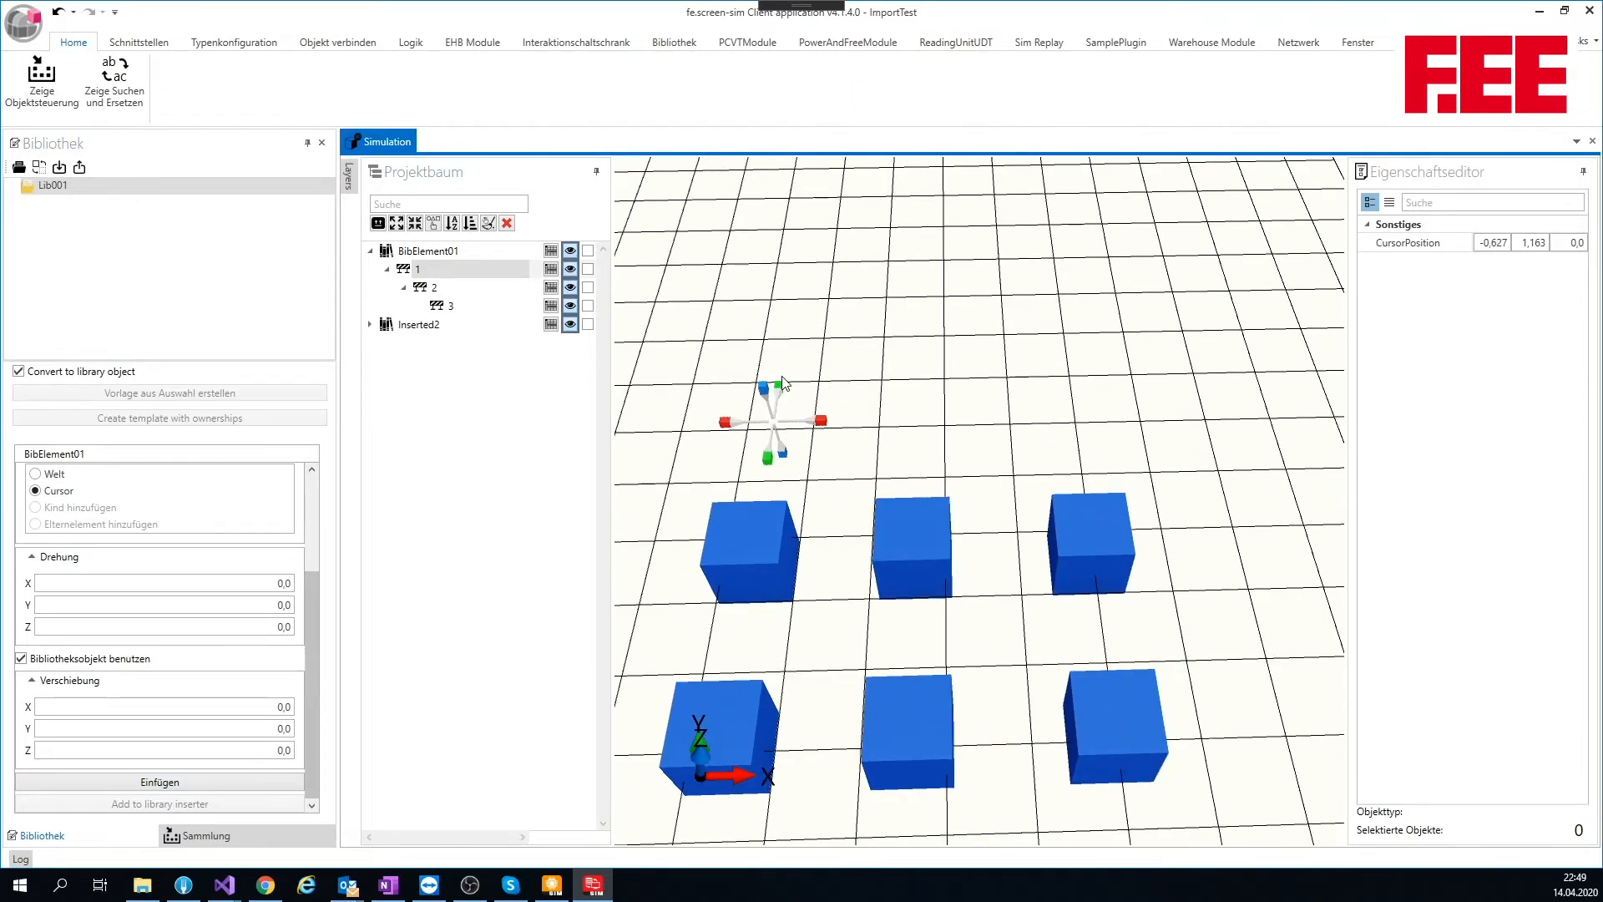
drag(784, 392, 807, 254)
scroll(184, 647, up, 1)
scroll(184, 647, up, 2)
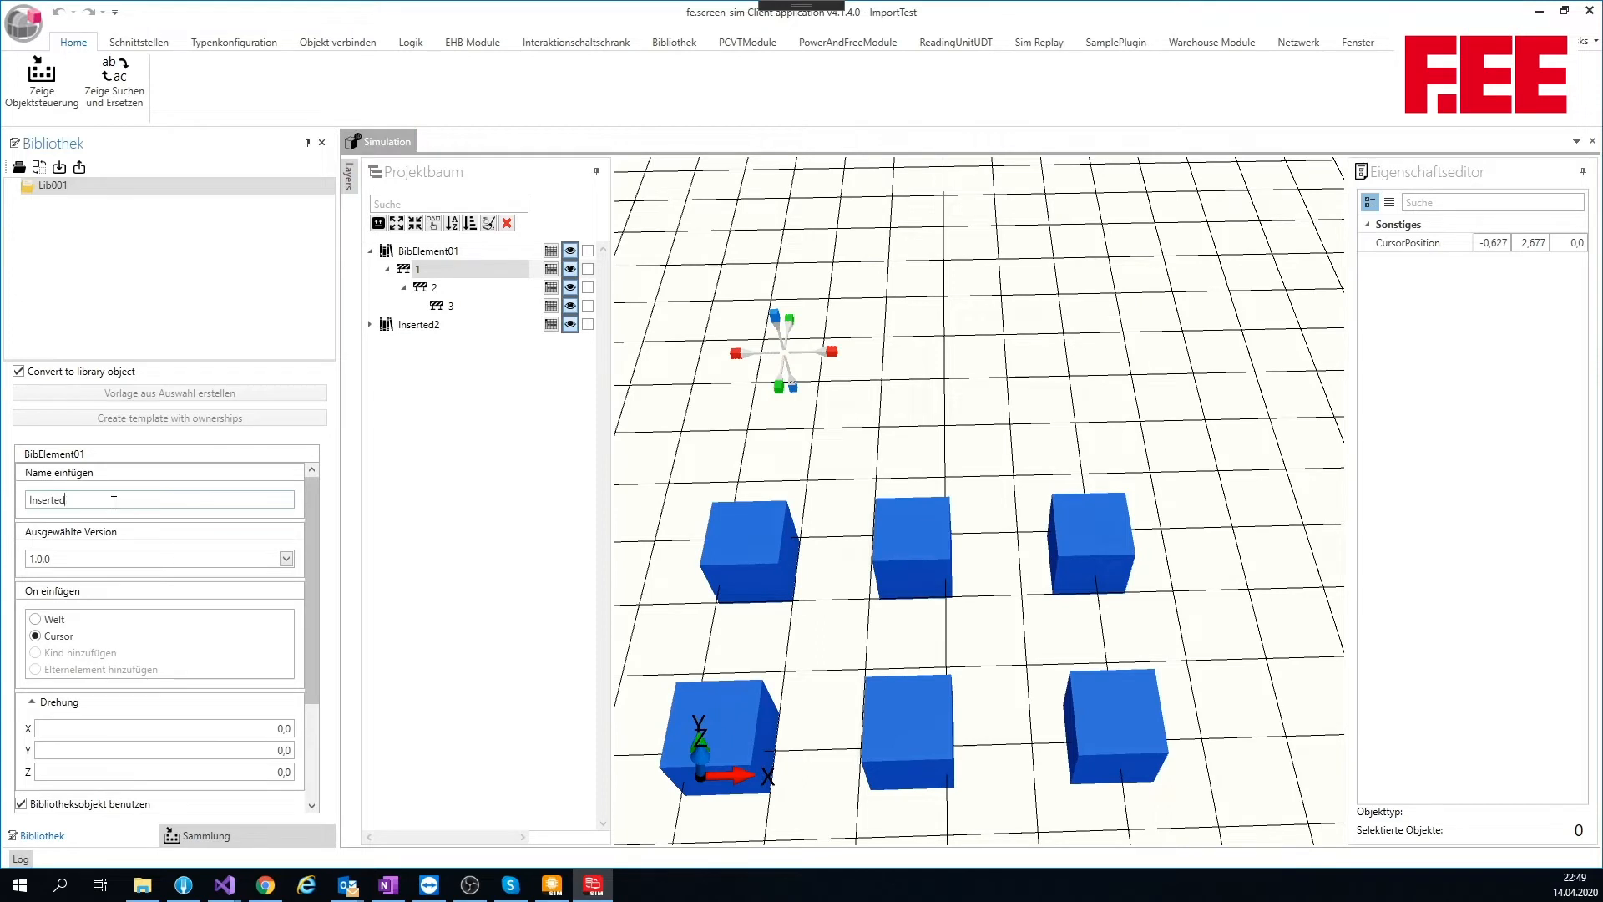
scroll(150, 559, down, 3)
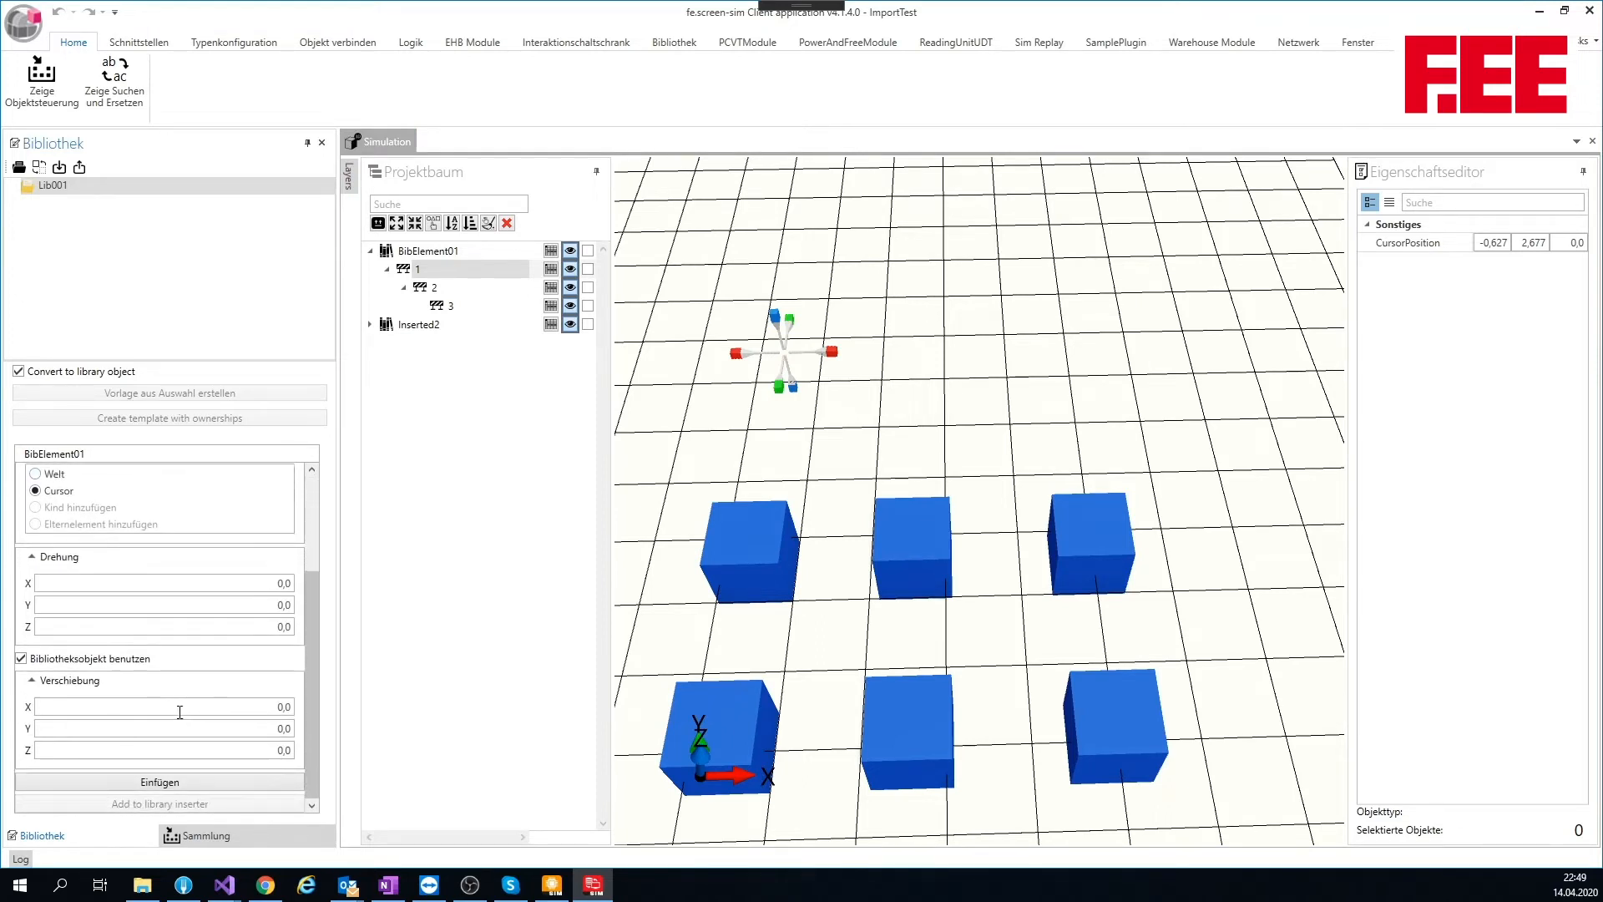
click(204, 783)
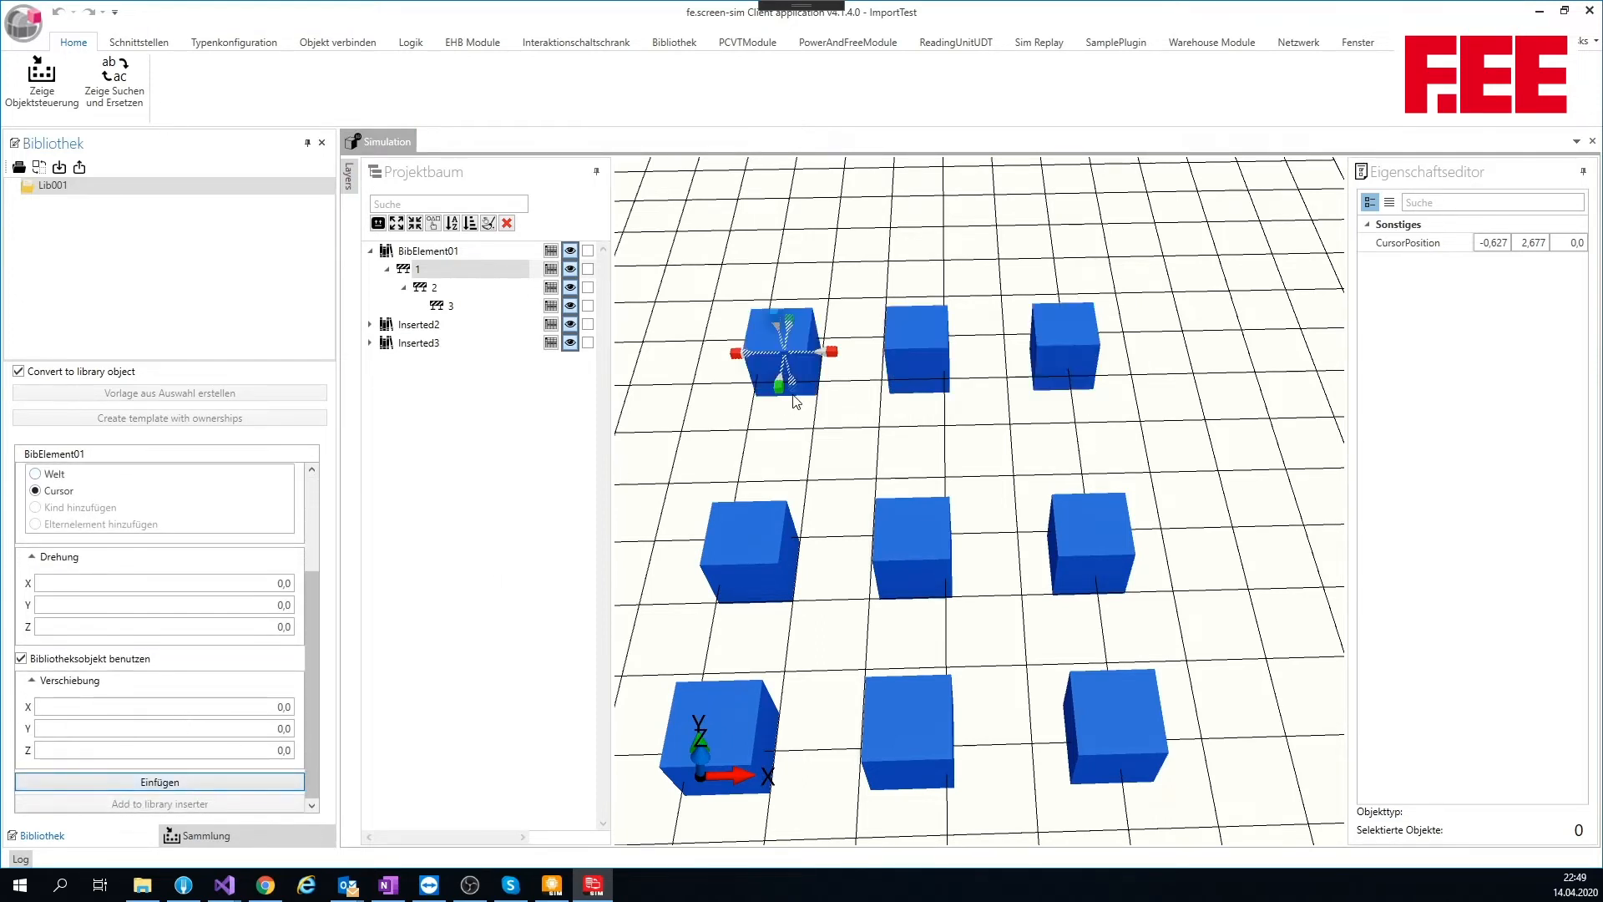
Expand the full hierarchies of Inserted2 and Inserted3 in the project tree.
click(370, 323)
click(371, 360)
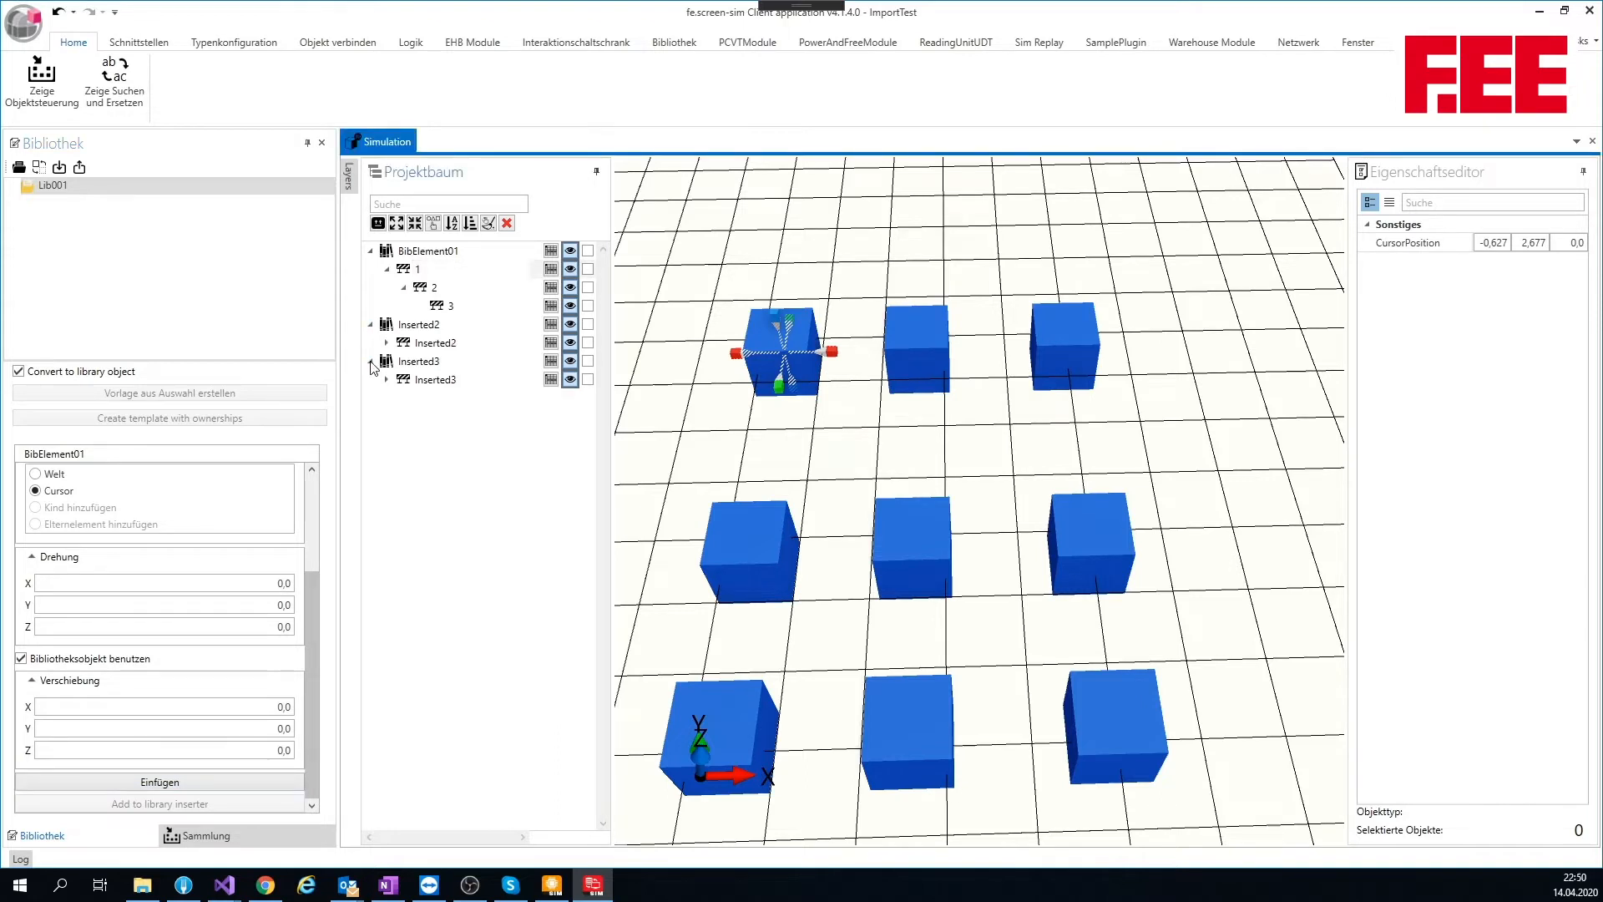
click(387, 342)
click(404, 361)
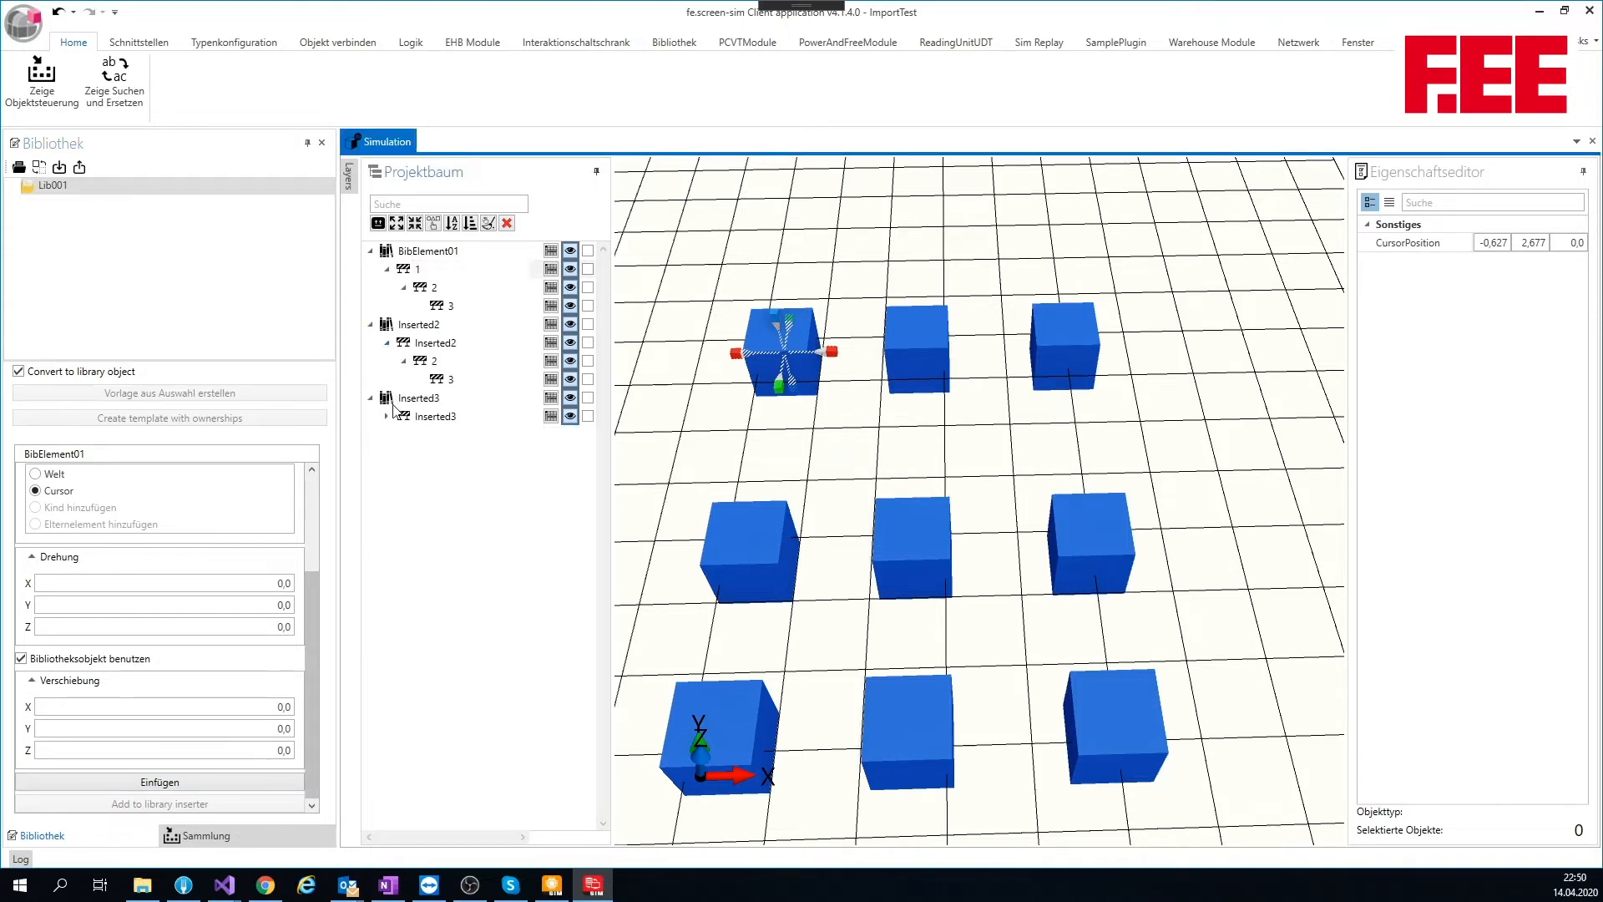
click(387, 416)
click(405, 434)
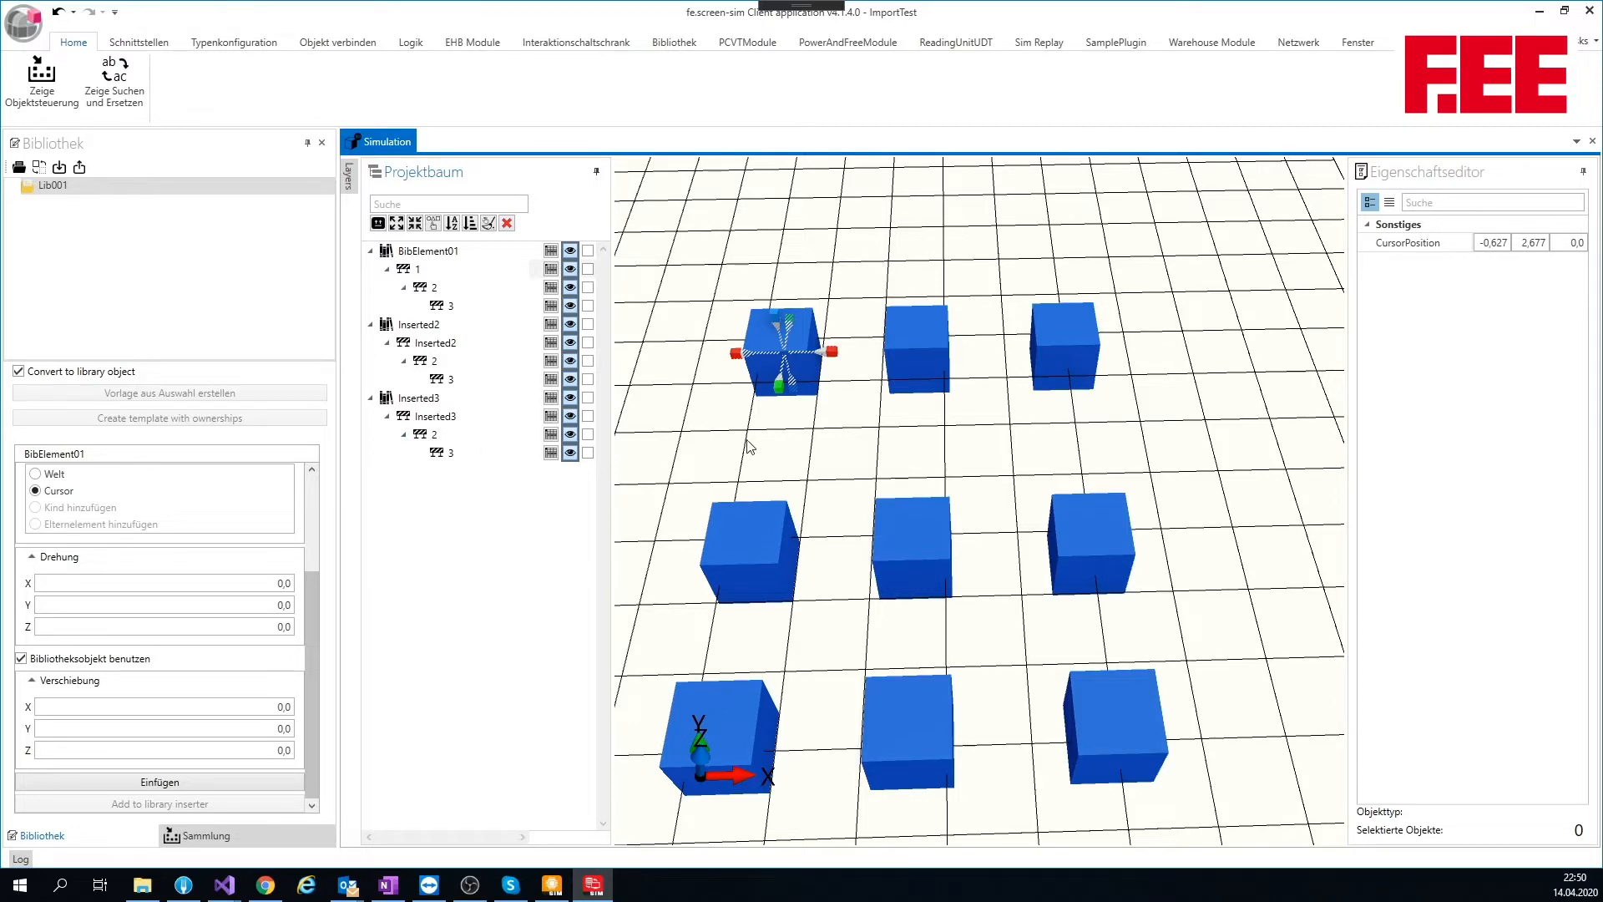
Move block 3 of BibElement01 along the X axis towards block 2, to a local X position of about 1.149.
middle_drag(747, 440, 749, 363)
scroll(835, 382, down, 1)
middle_drag(871, 355, 886, 365)
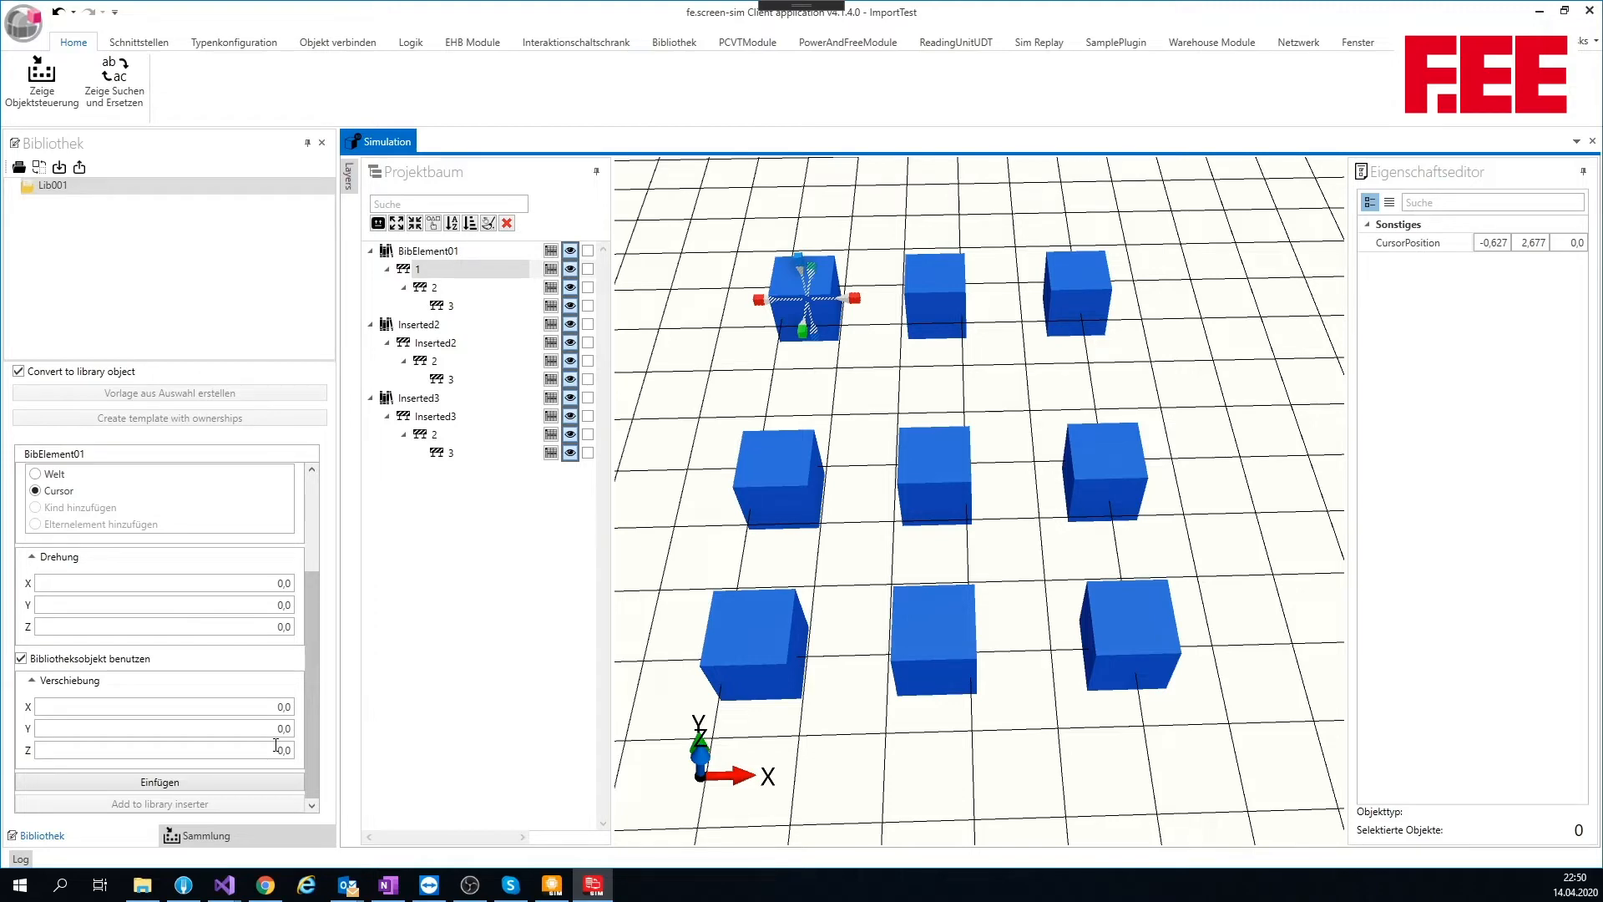
middle_drag(1050, 379, 1074, 348)
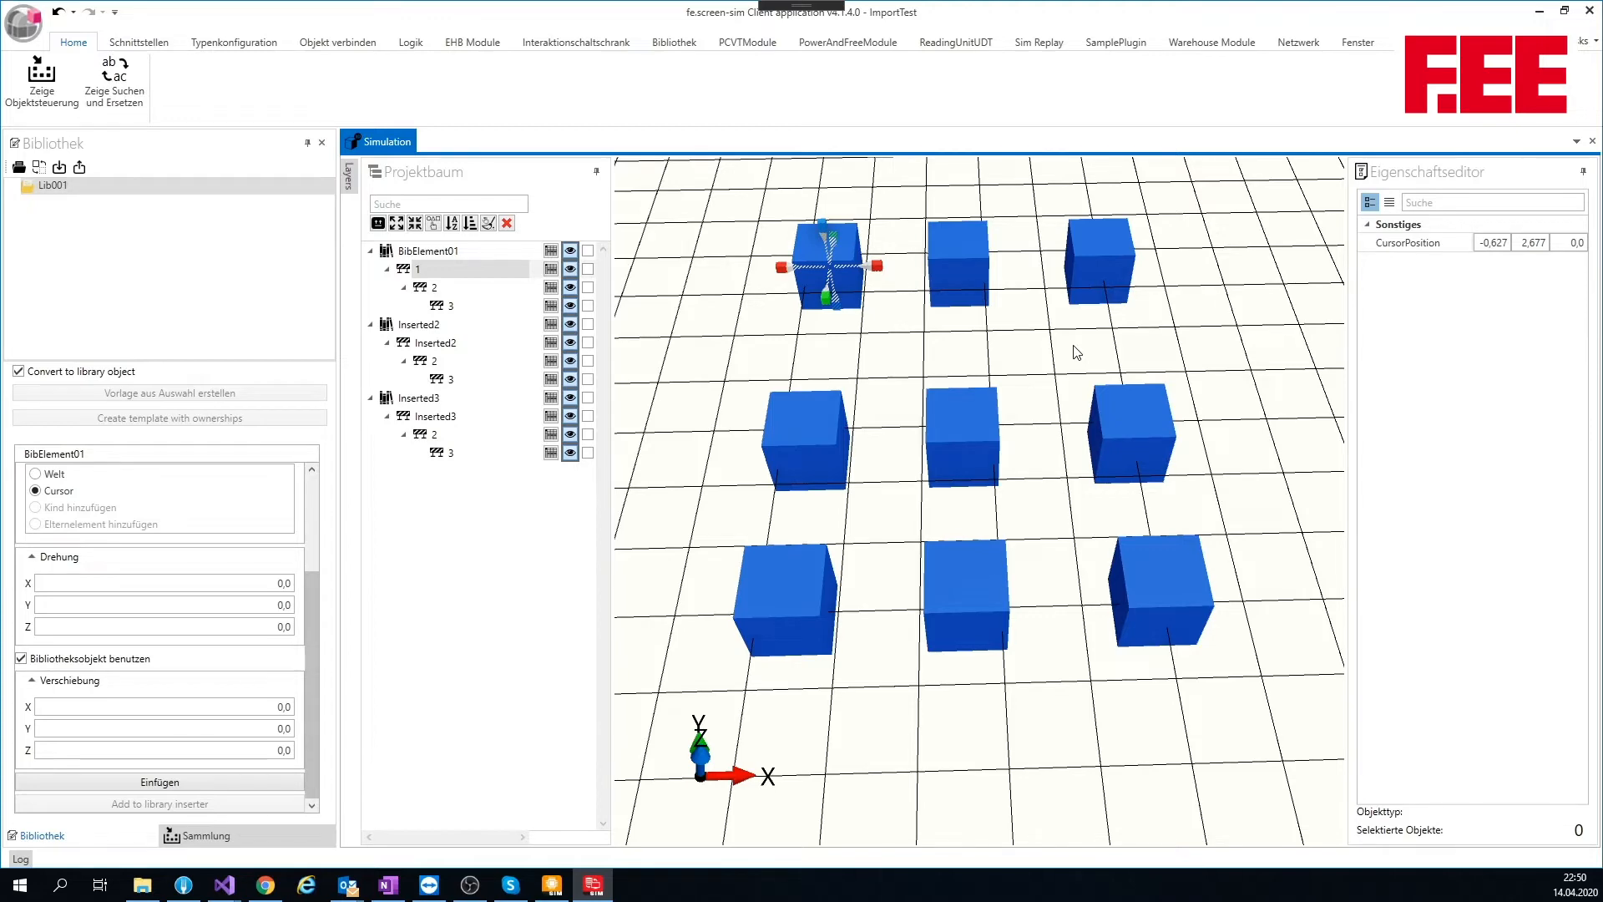
right_drag(1082, 454, 1066, 409)
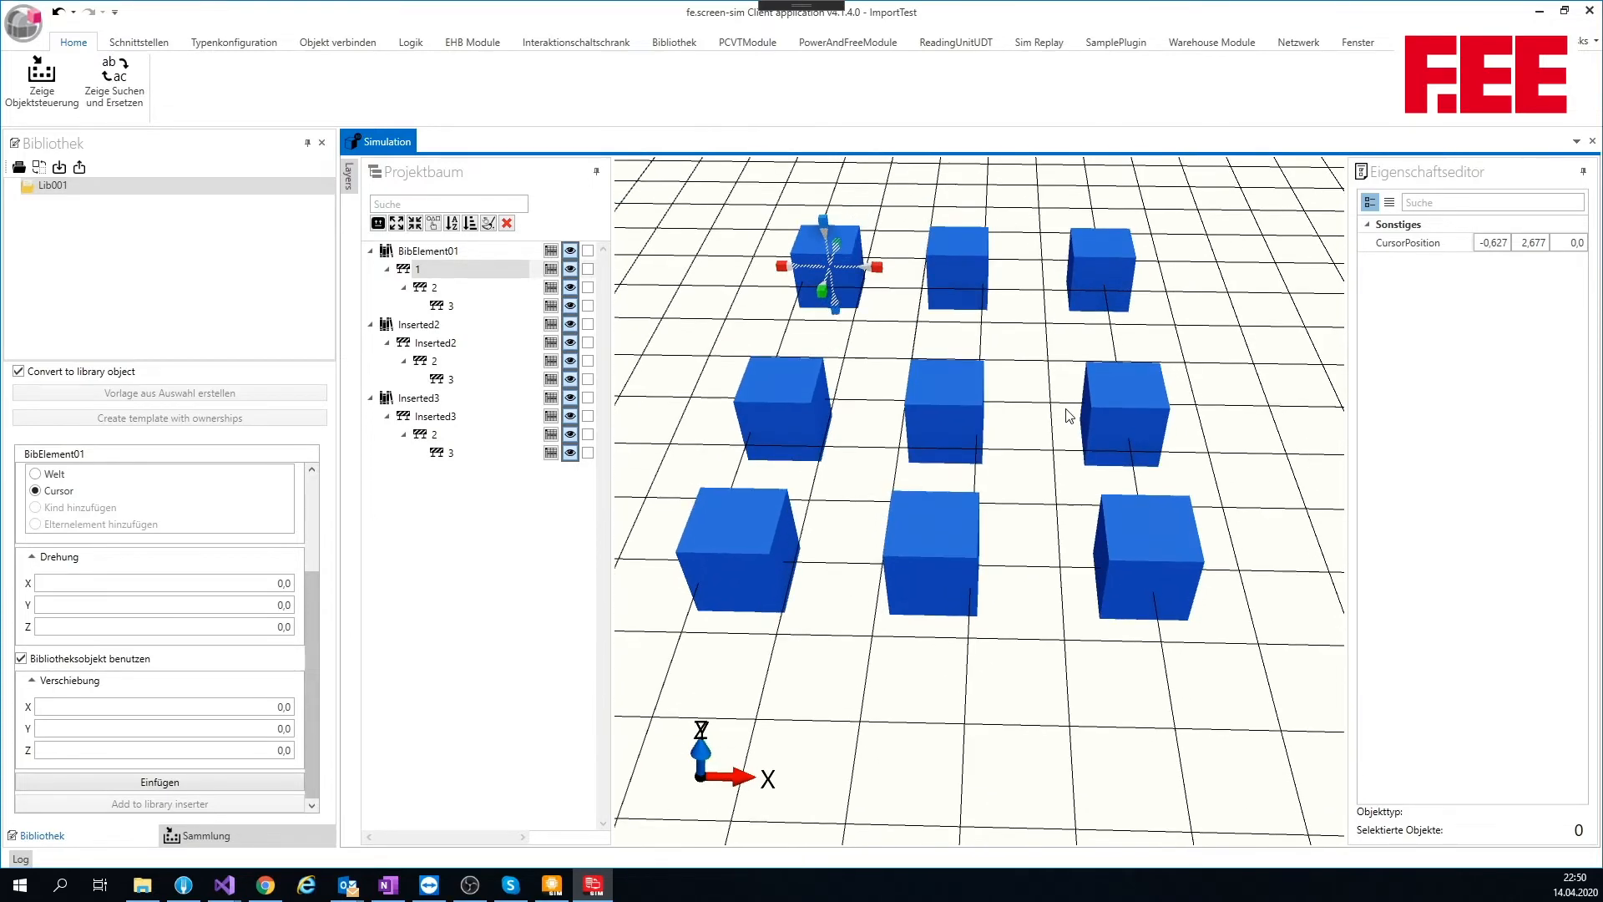
click(1137, 534)
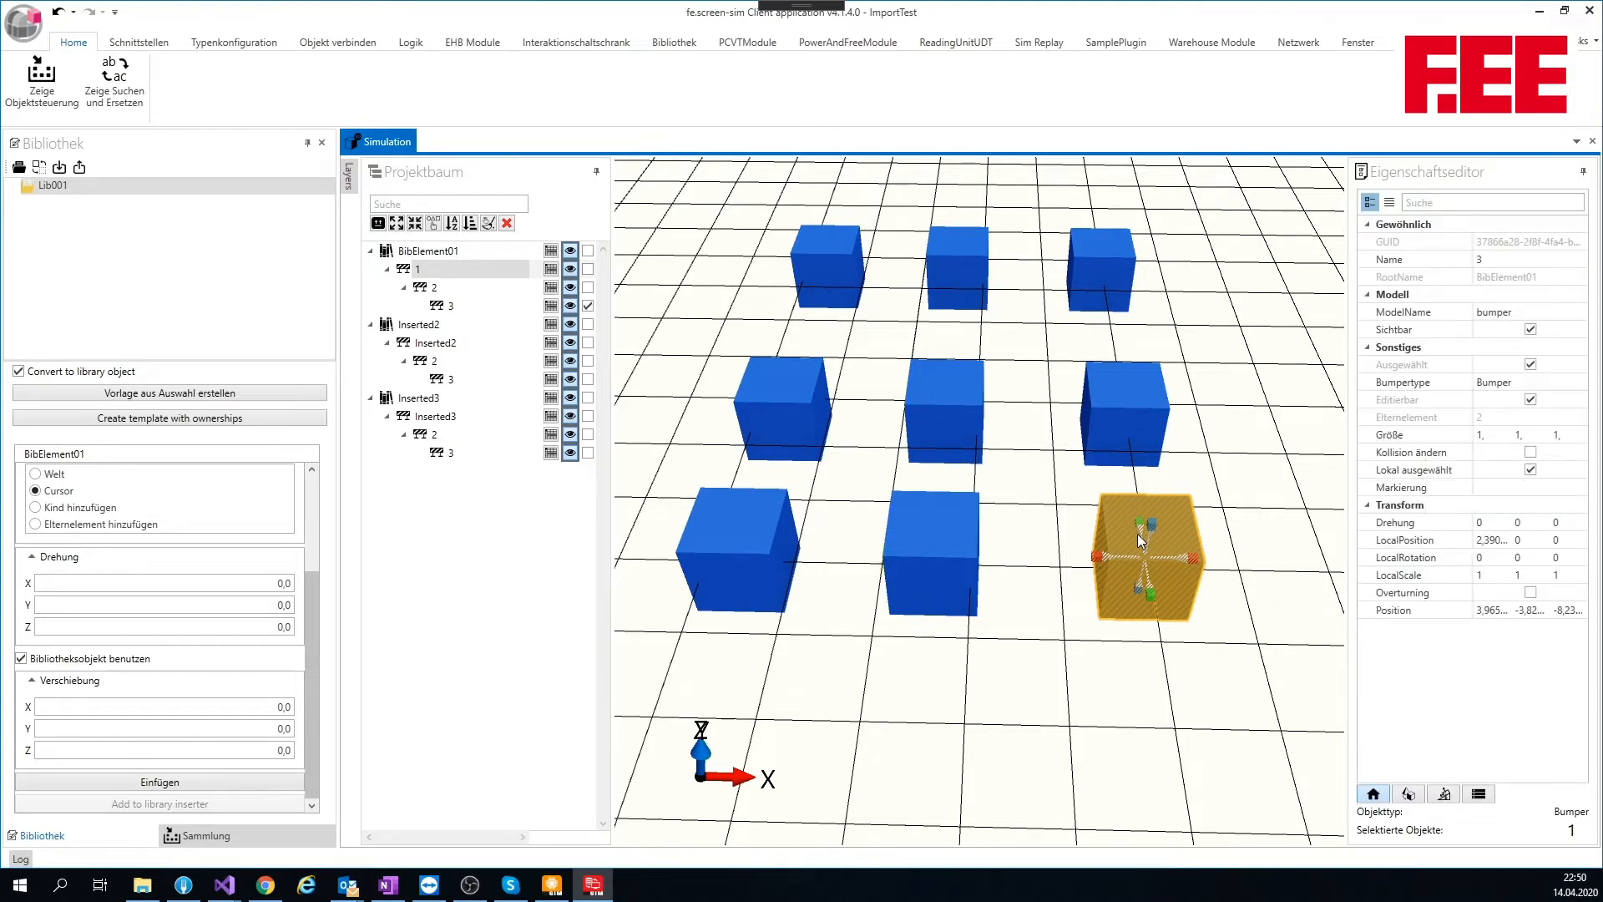
drag(1105, 558, 995, 556)
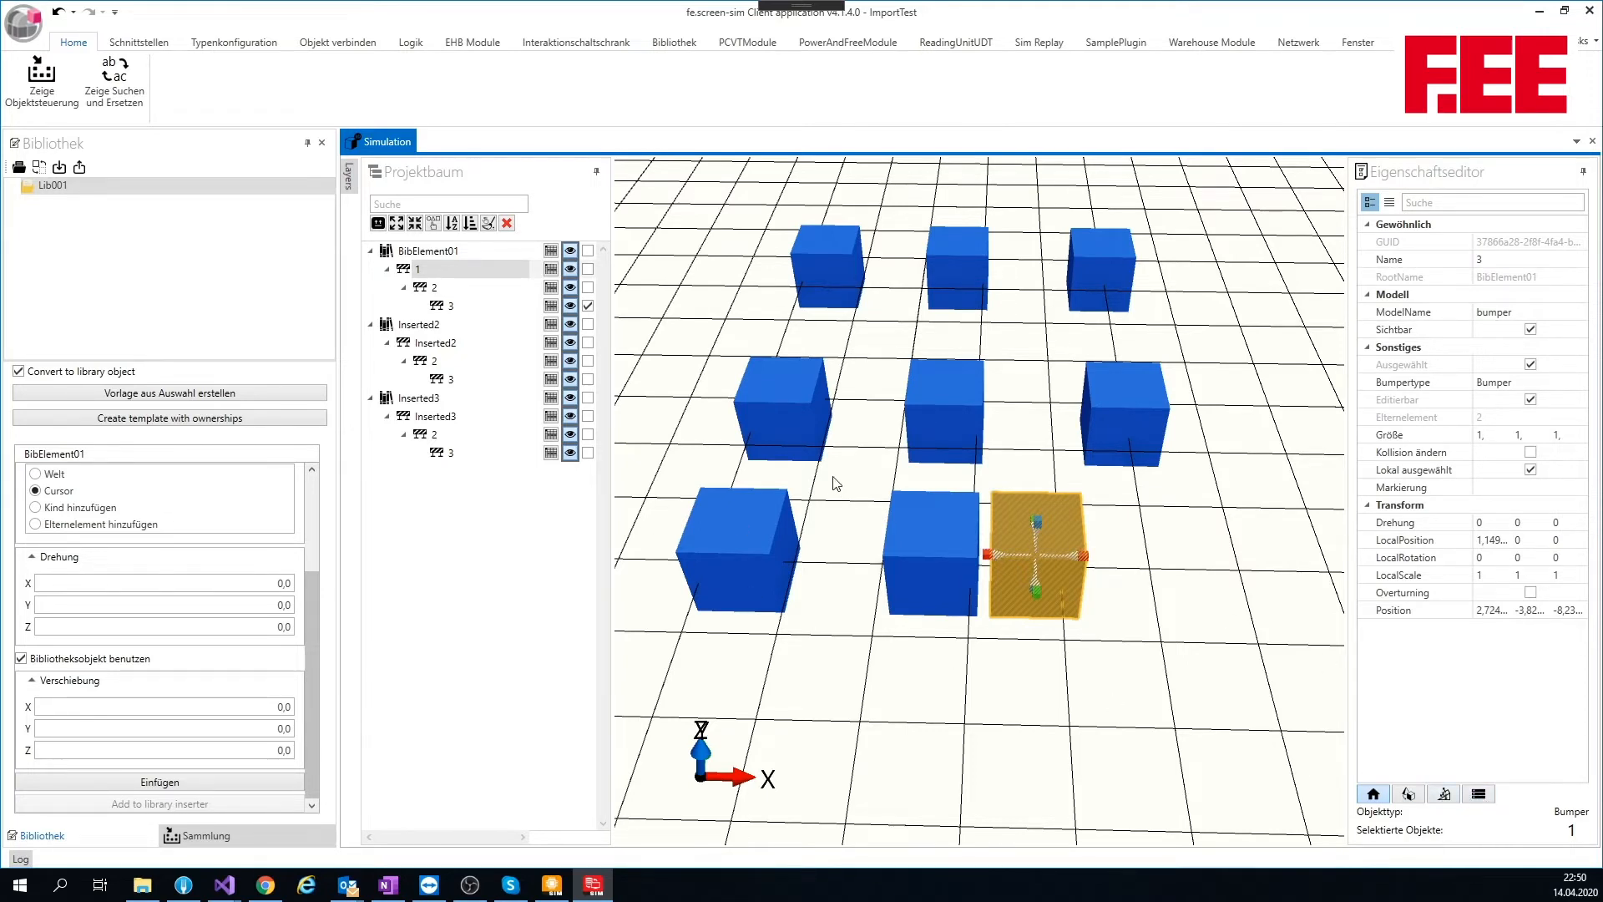
middle_drag(833, 478, 938, 457)
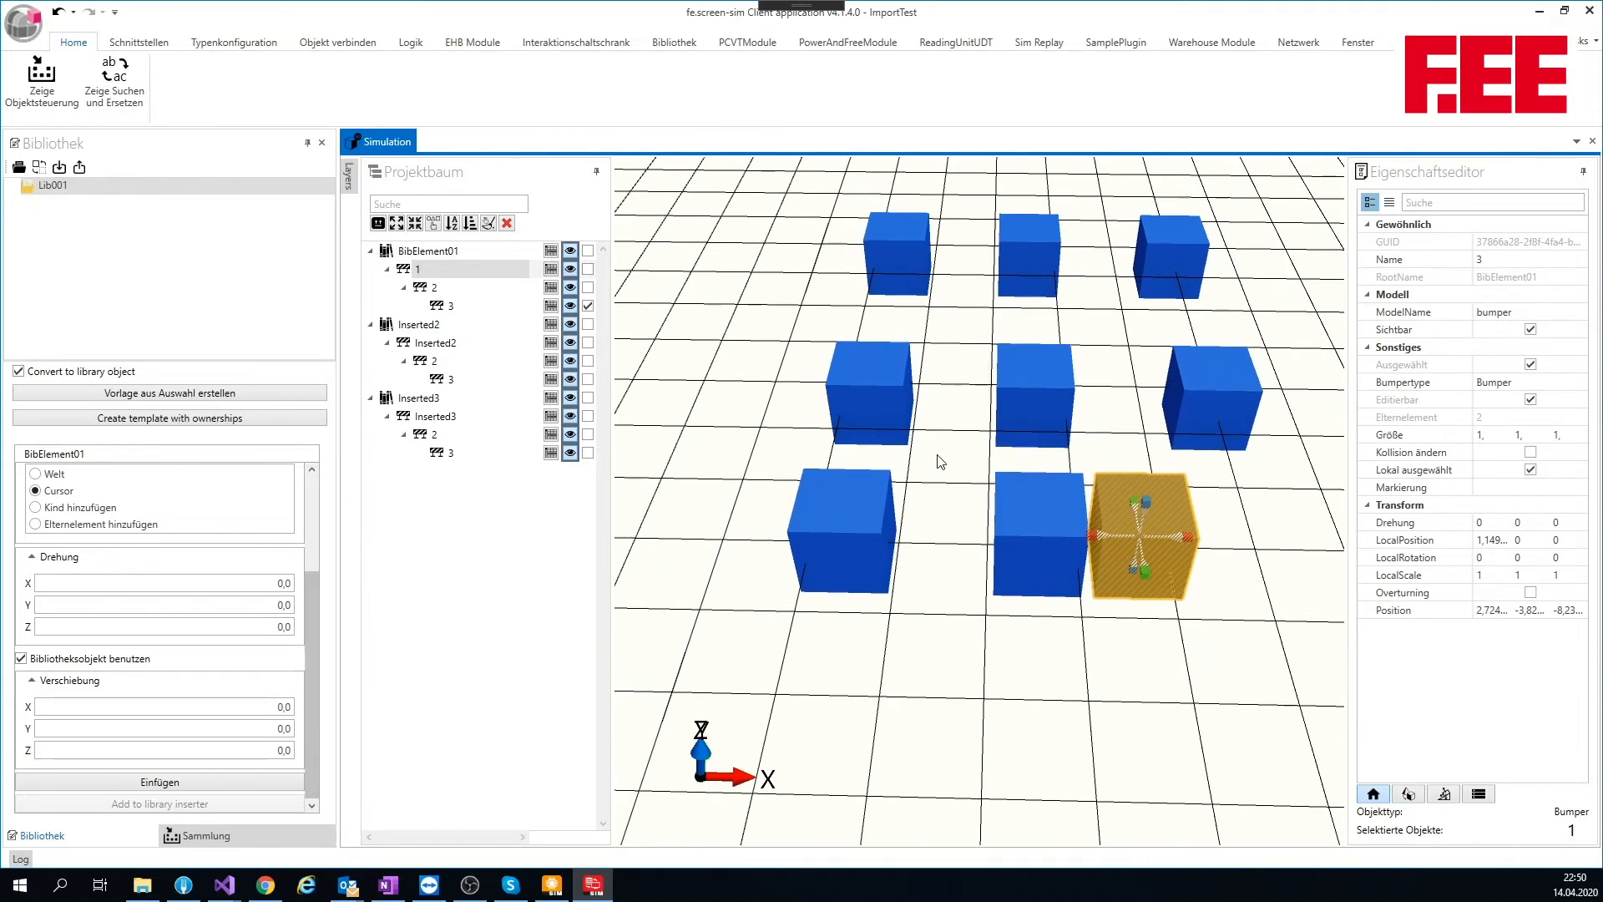
Create a new template version from the modified library object BibElement01.
click(588, 251)
click(588, 306)
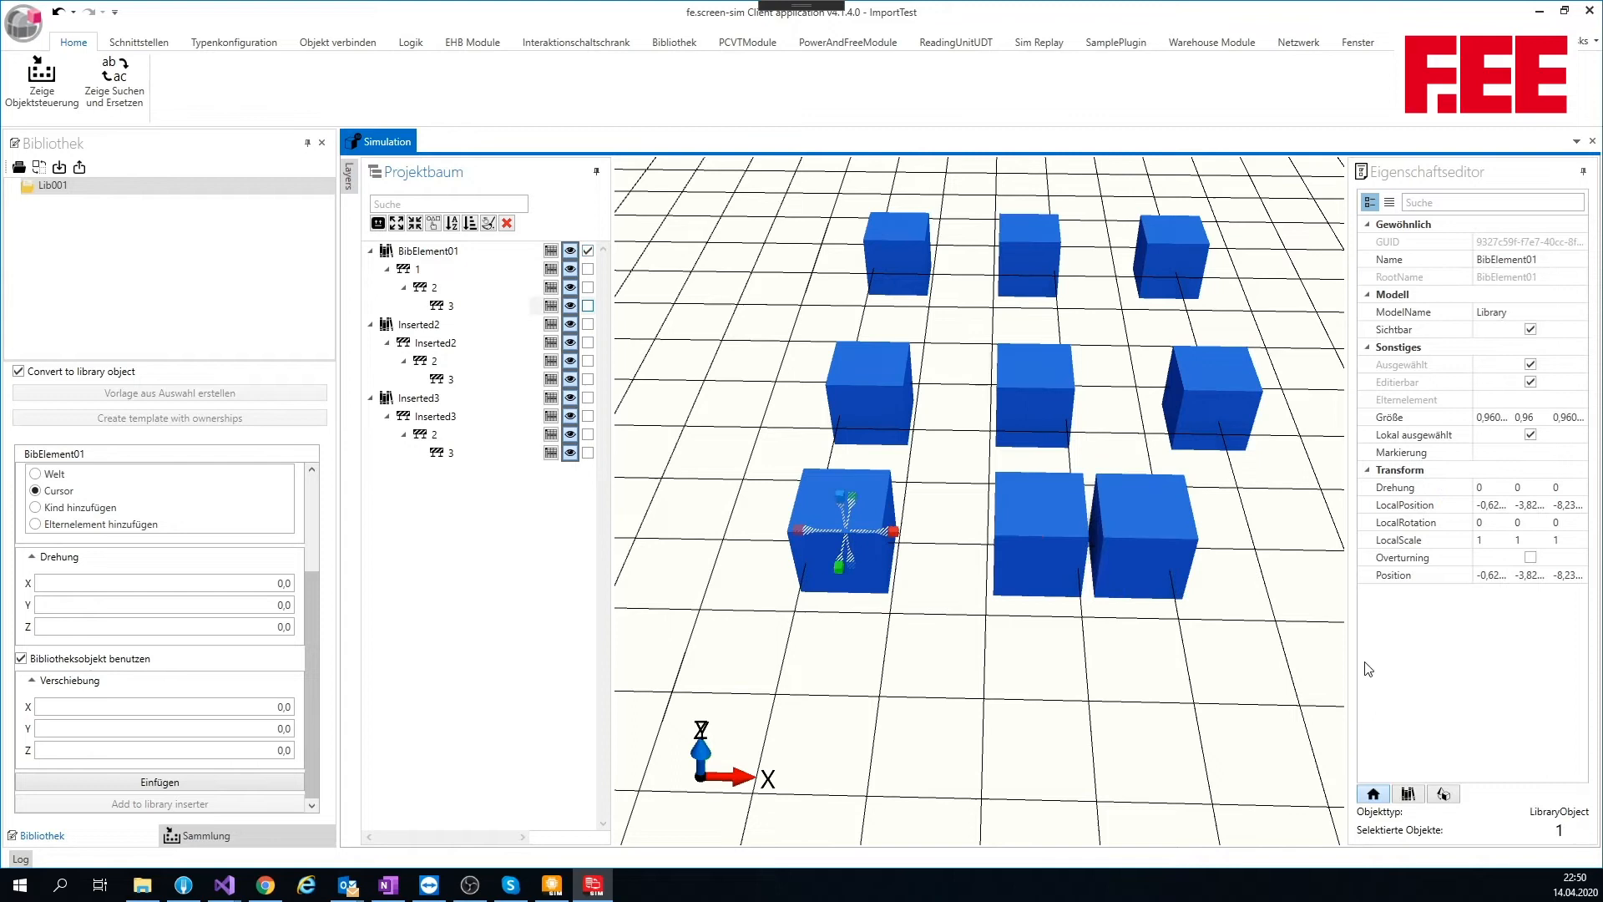
click(1409, 794)
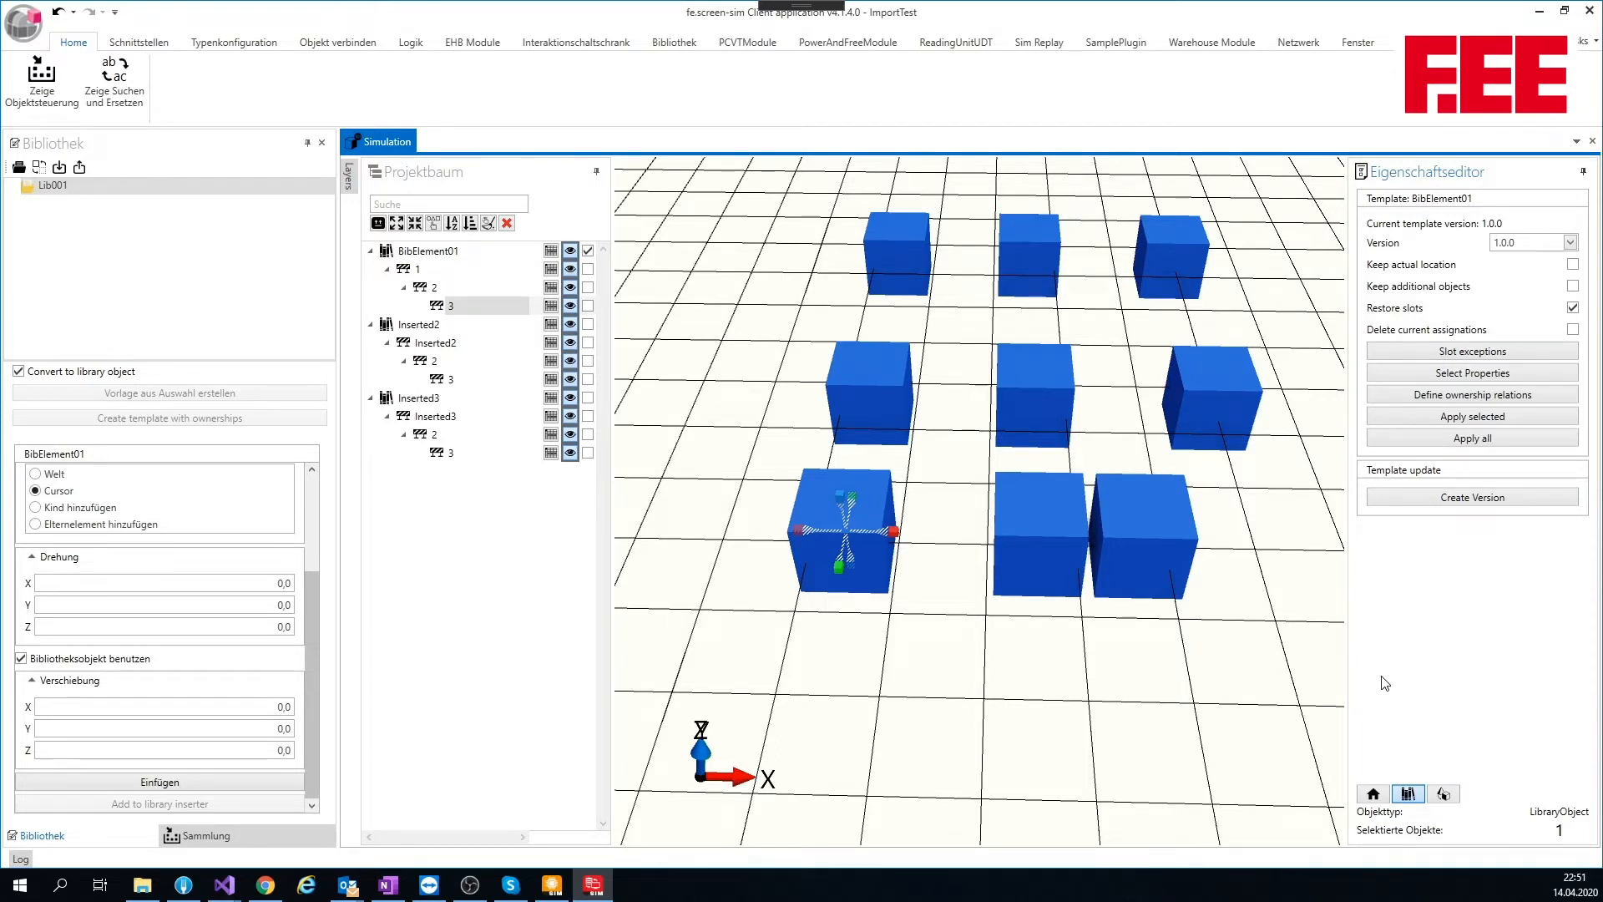
click(1498, 501)
Apply template version 1.1.0 to the Inserted3 instance only.
click(588, 251)
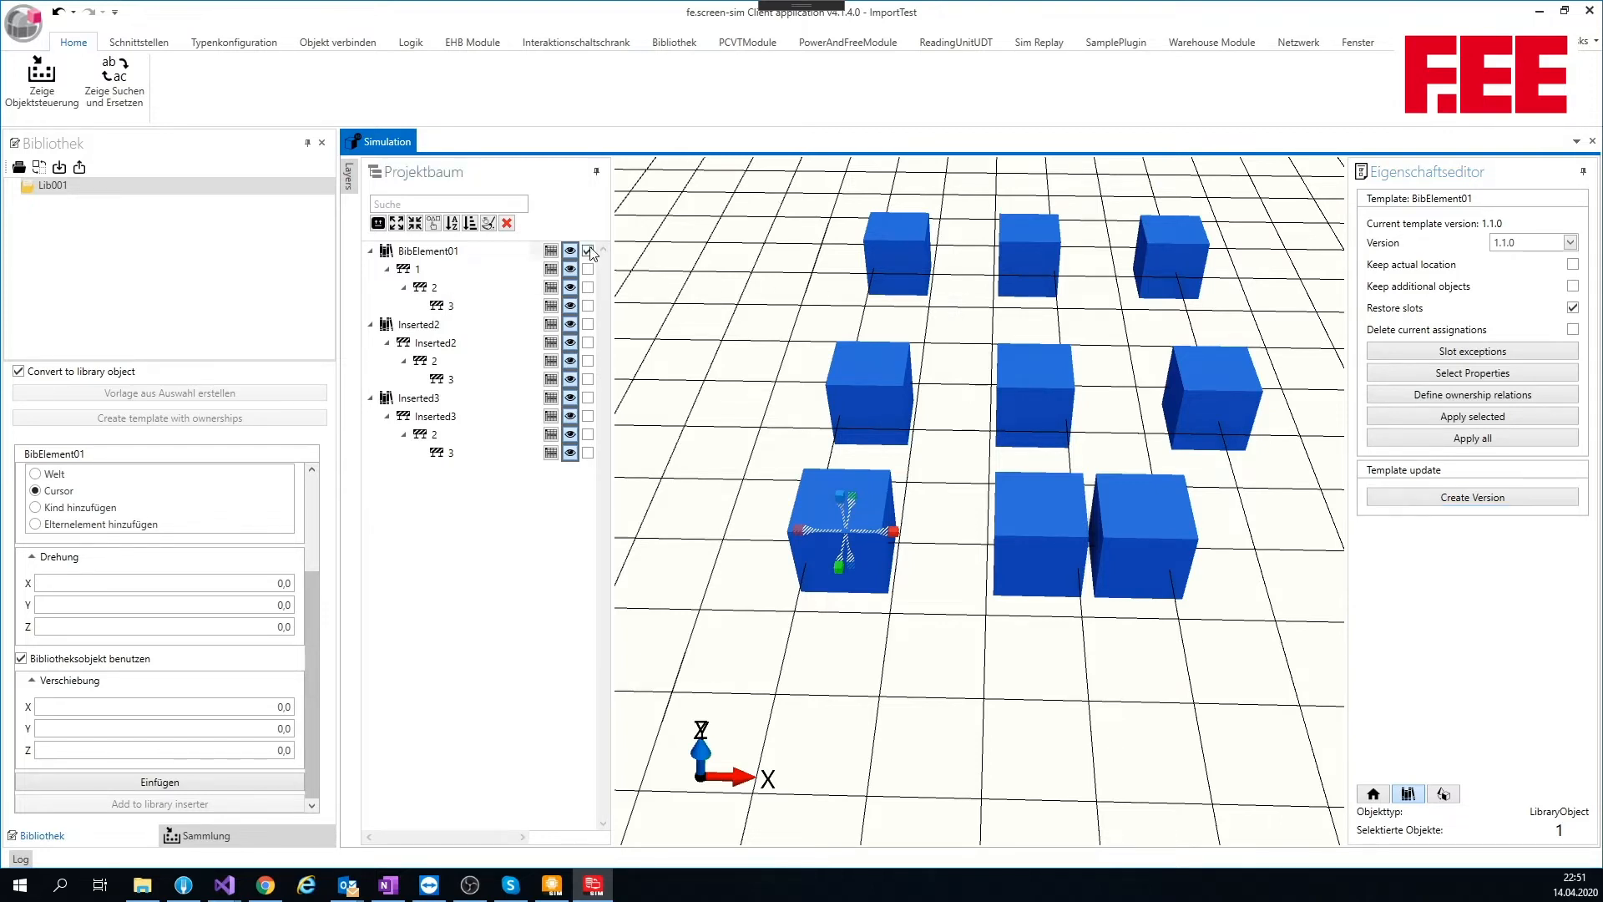
click(588, 397)
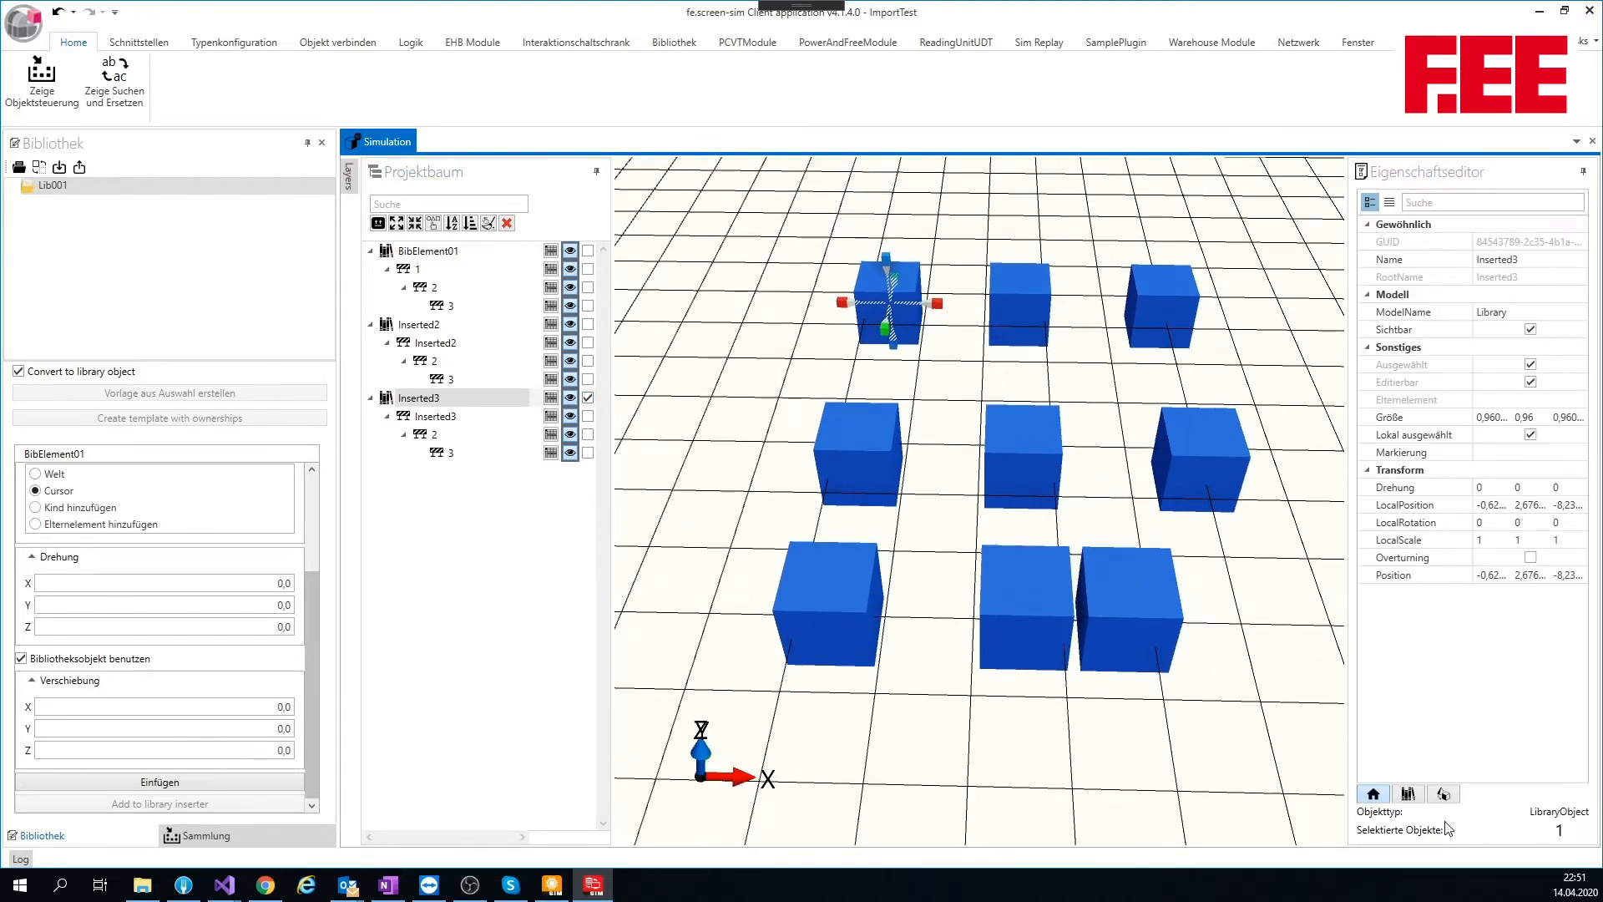
click(1408, 794)
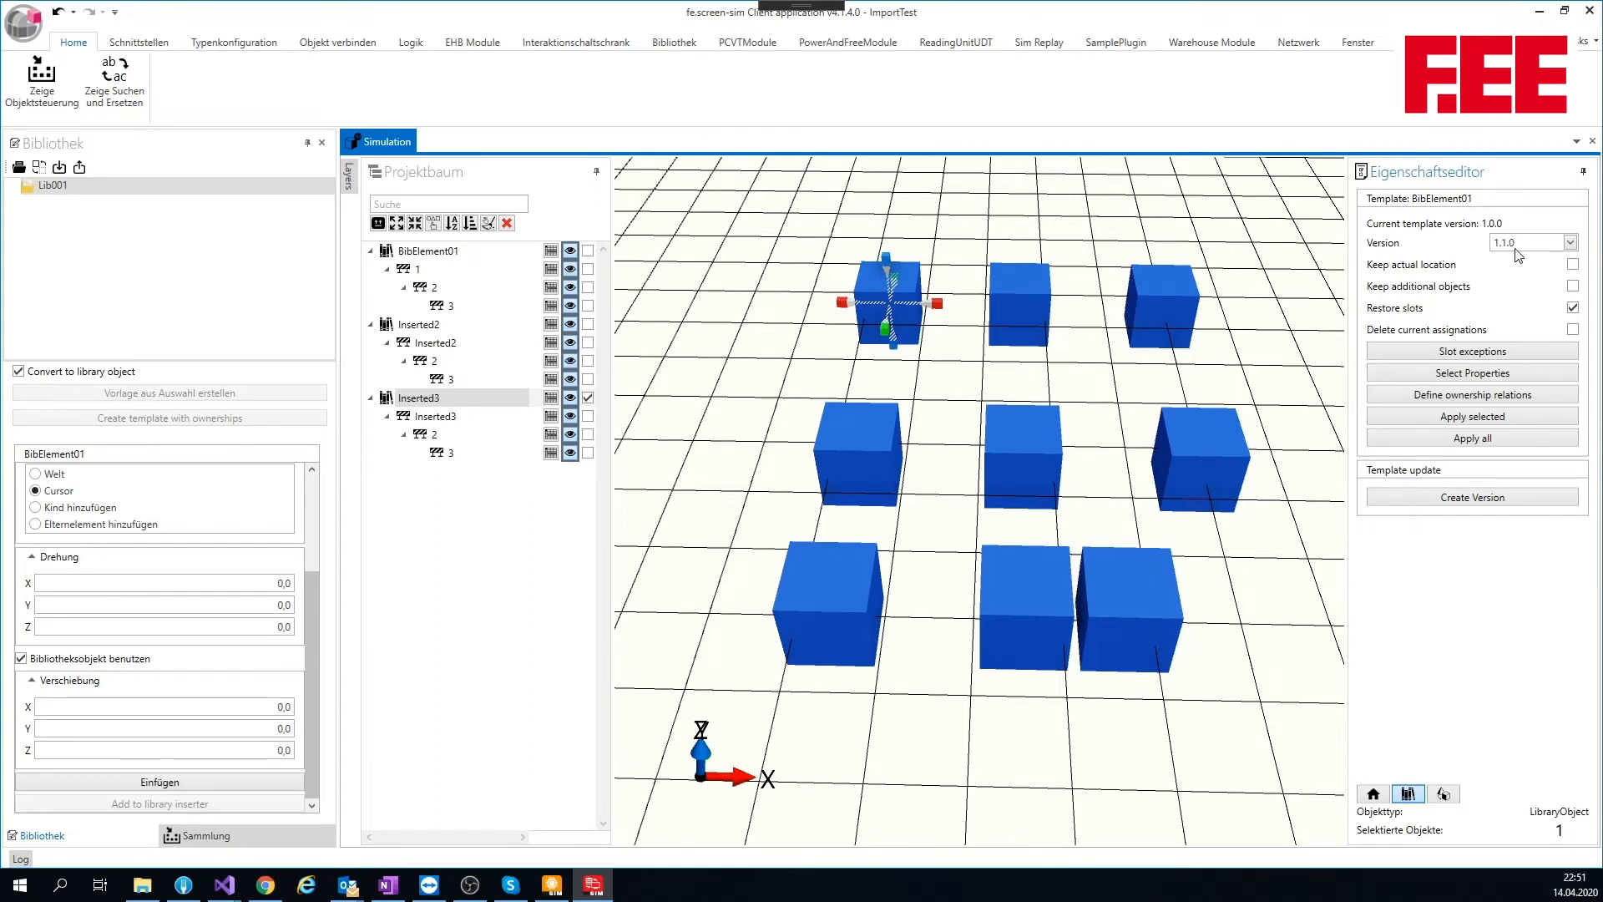
click(1500, 425)
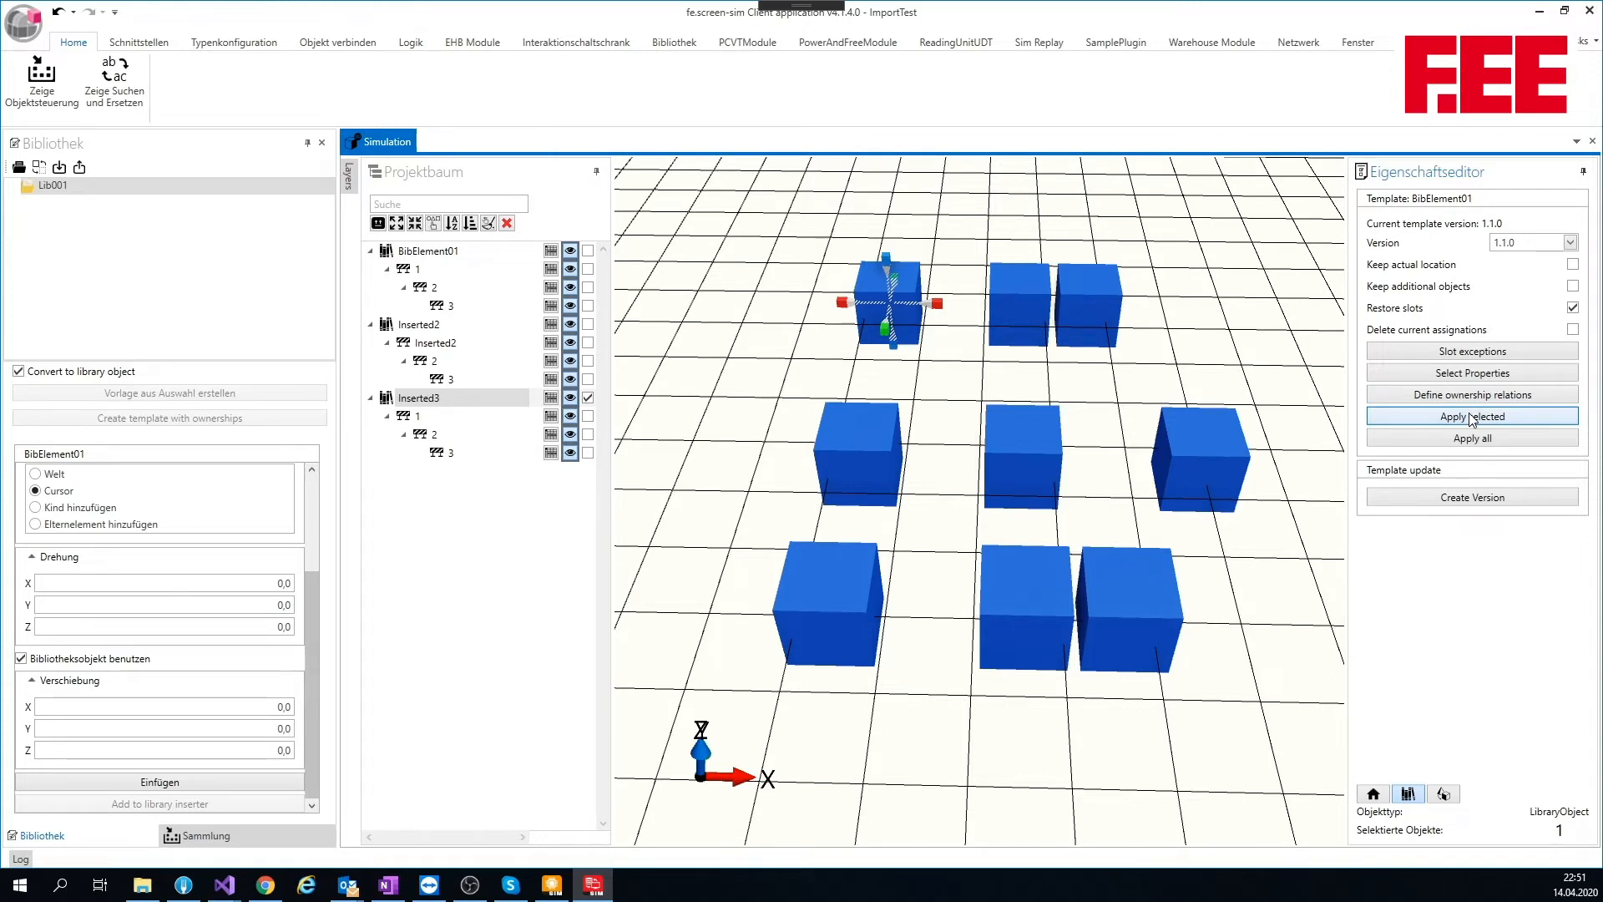
Apply template version 1.1.0 to all instances of the template.
click(1511, 440)
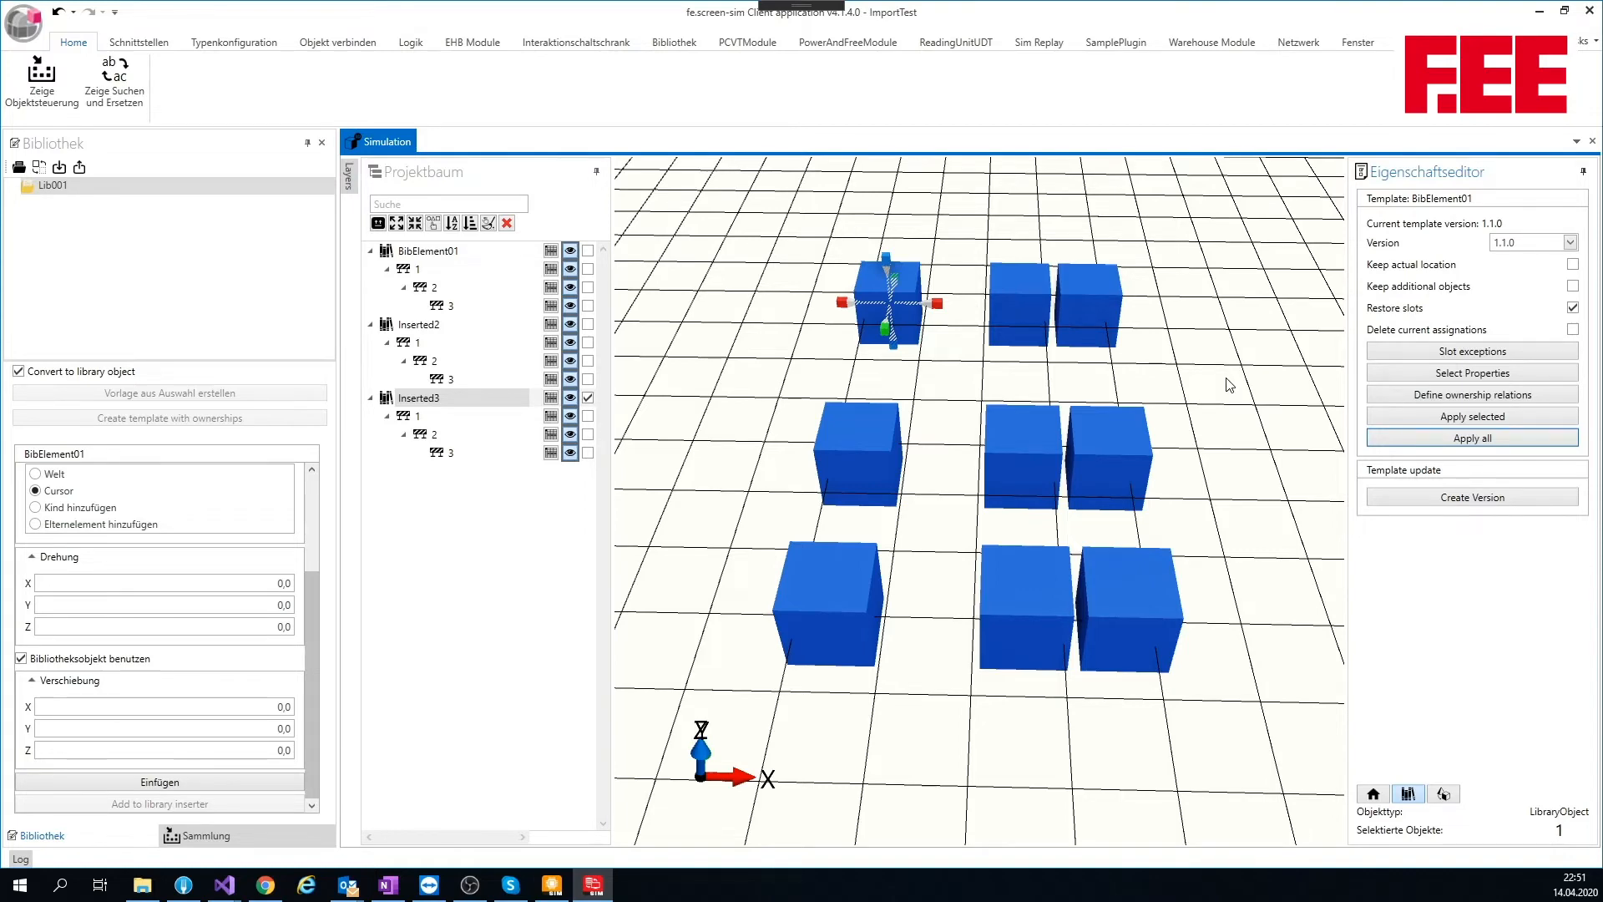
scroll(1312, 372, down, 2)
middle_drag(1210, 374, 1184, 342)
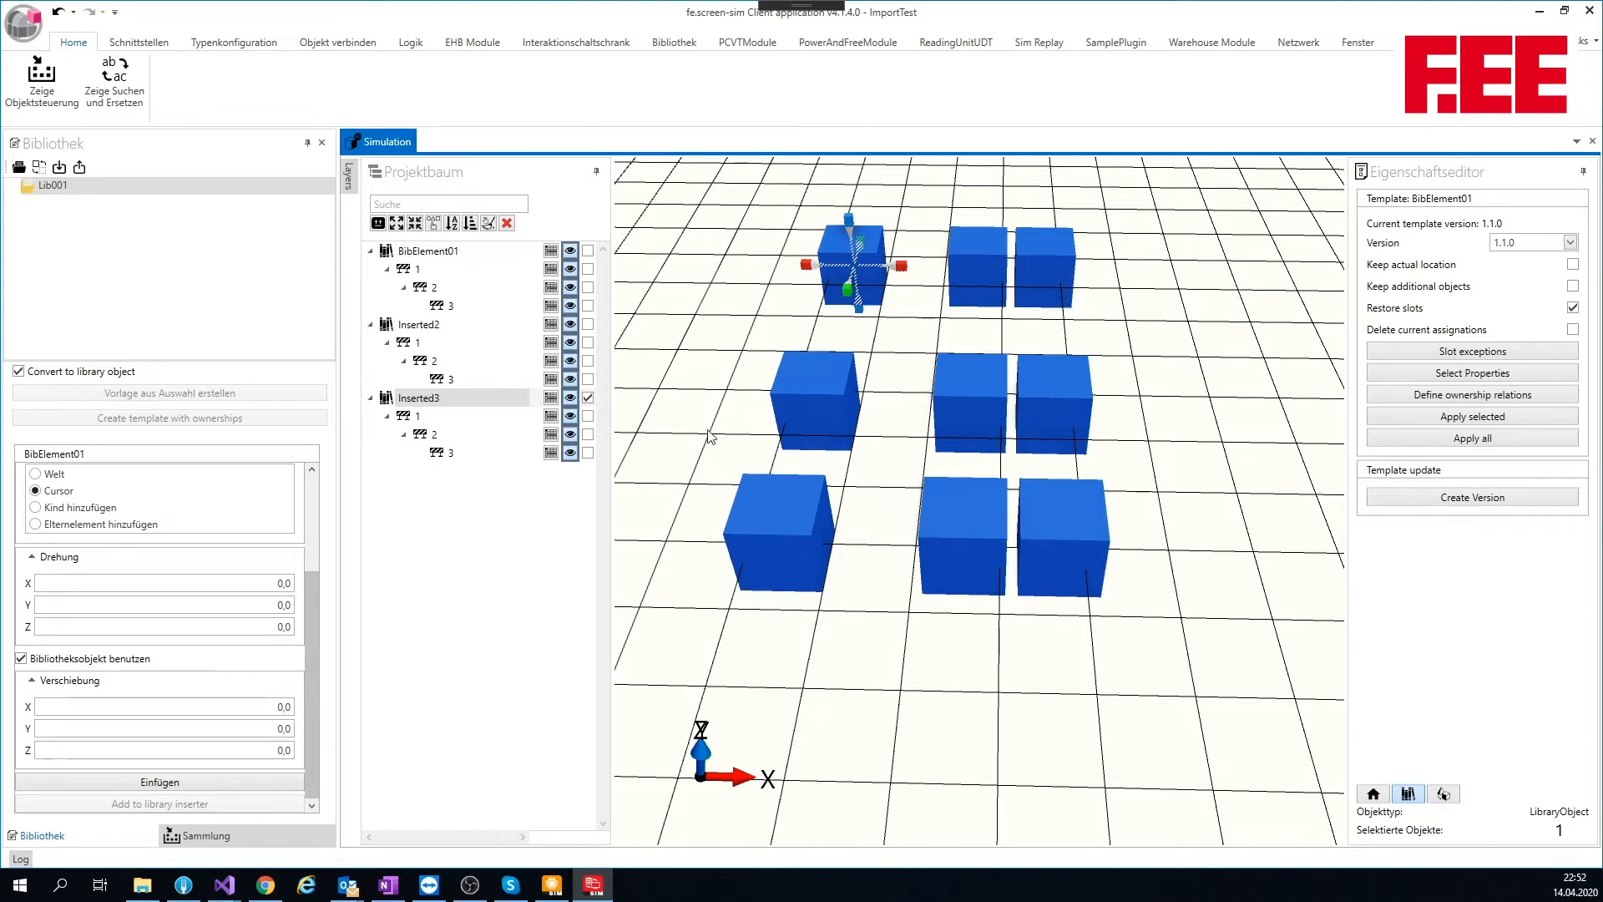
Find the Sensor in the object collection and insert it as a child of block 1 in BibElement01.
click(588, 397)
click(589, 416)
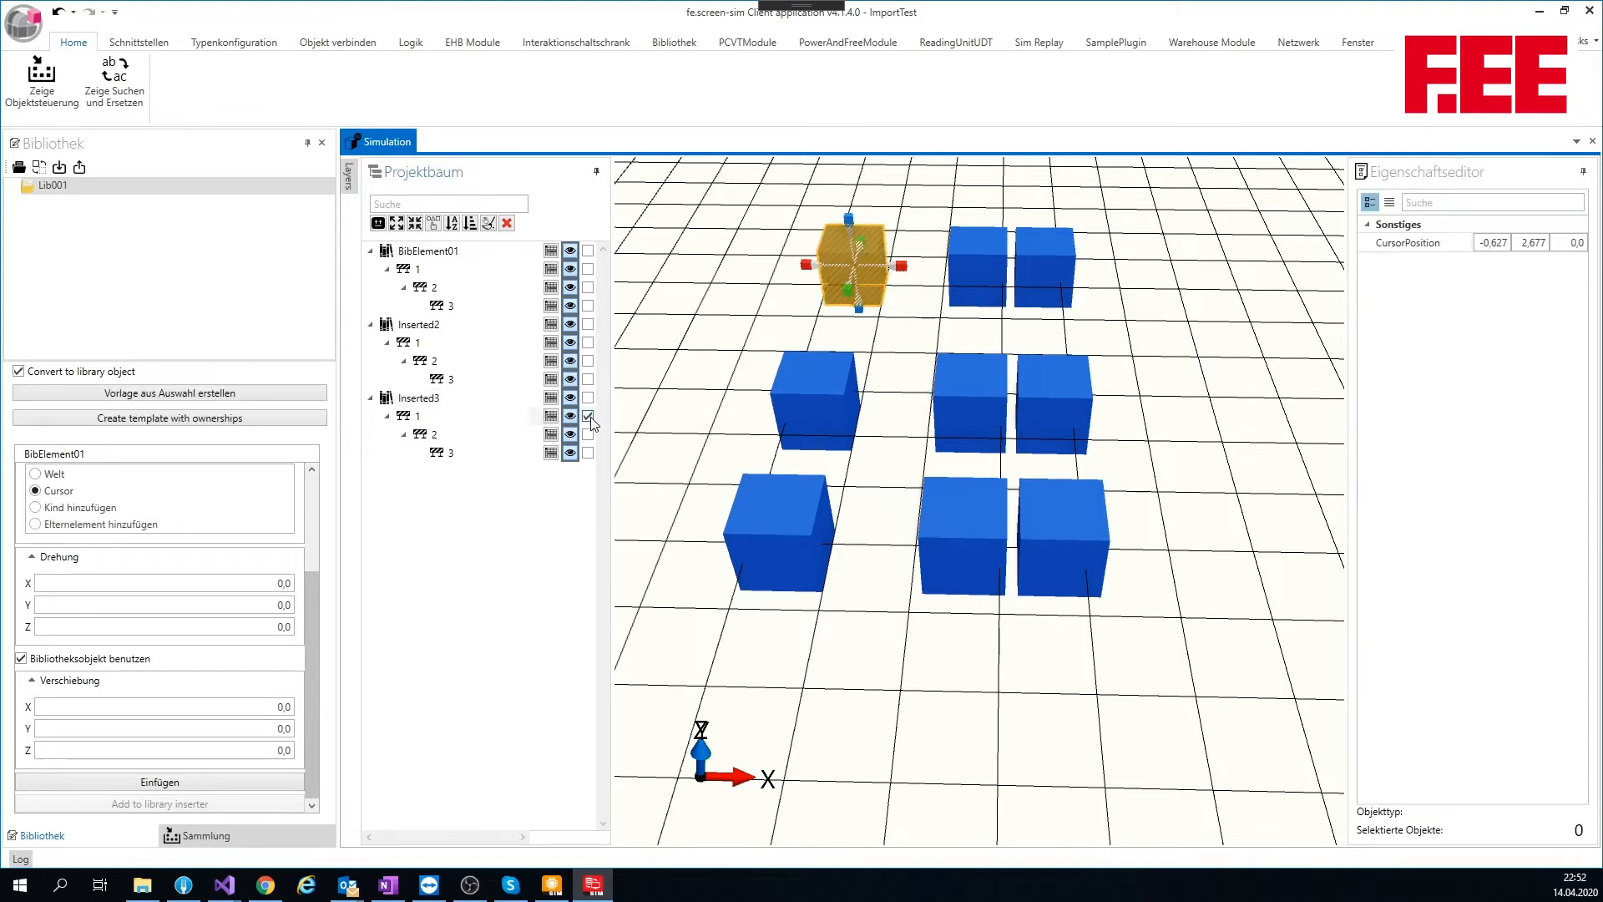
click(52, 76)
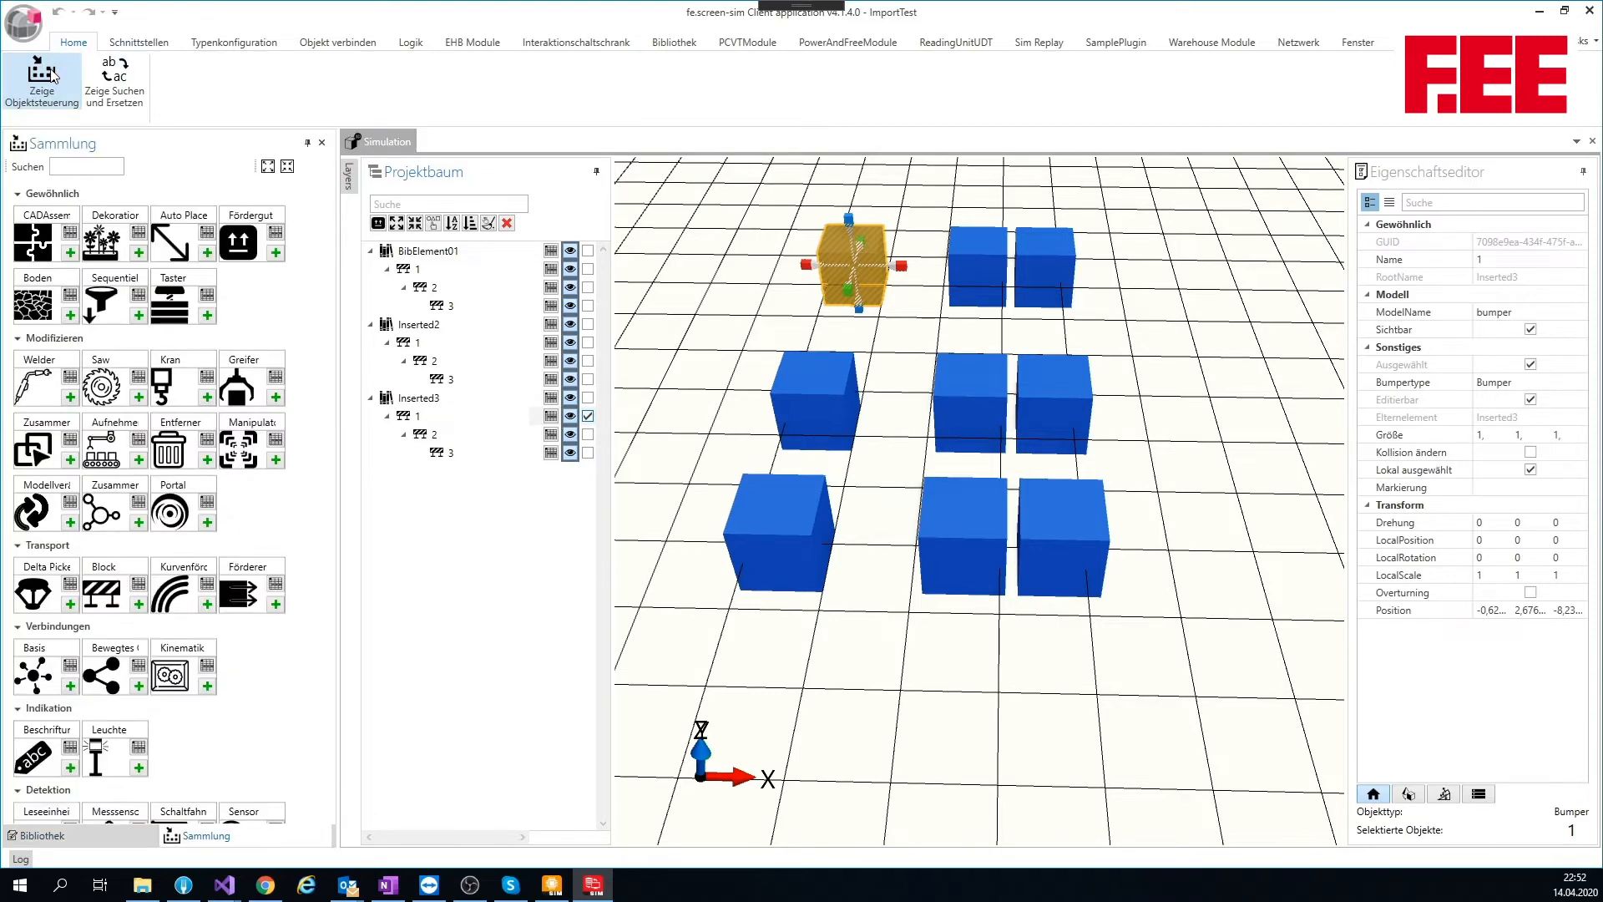
click(588, 417)
click(588, 268)
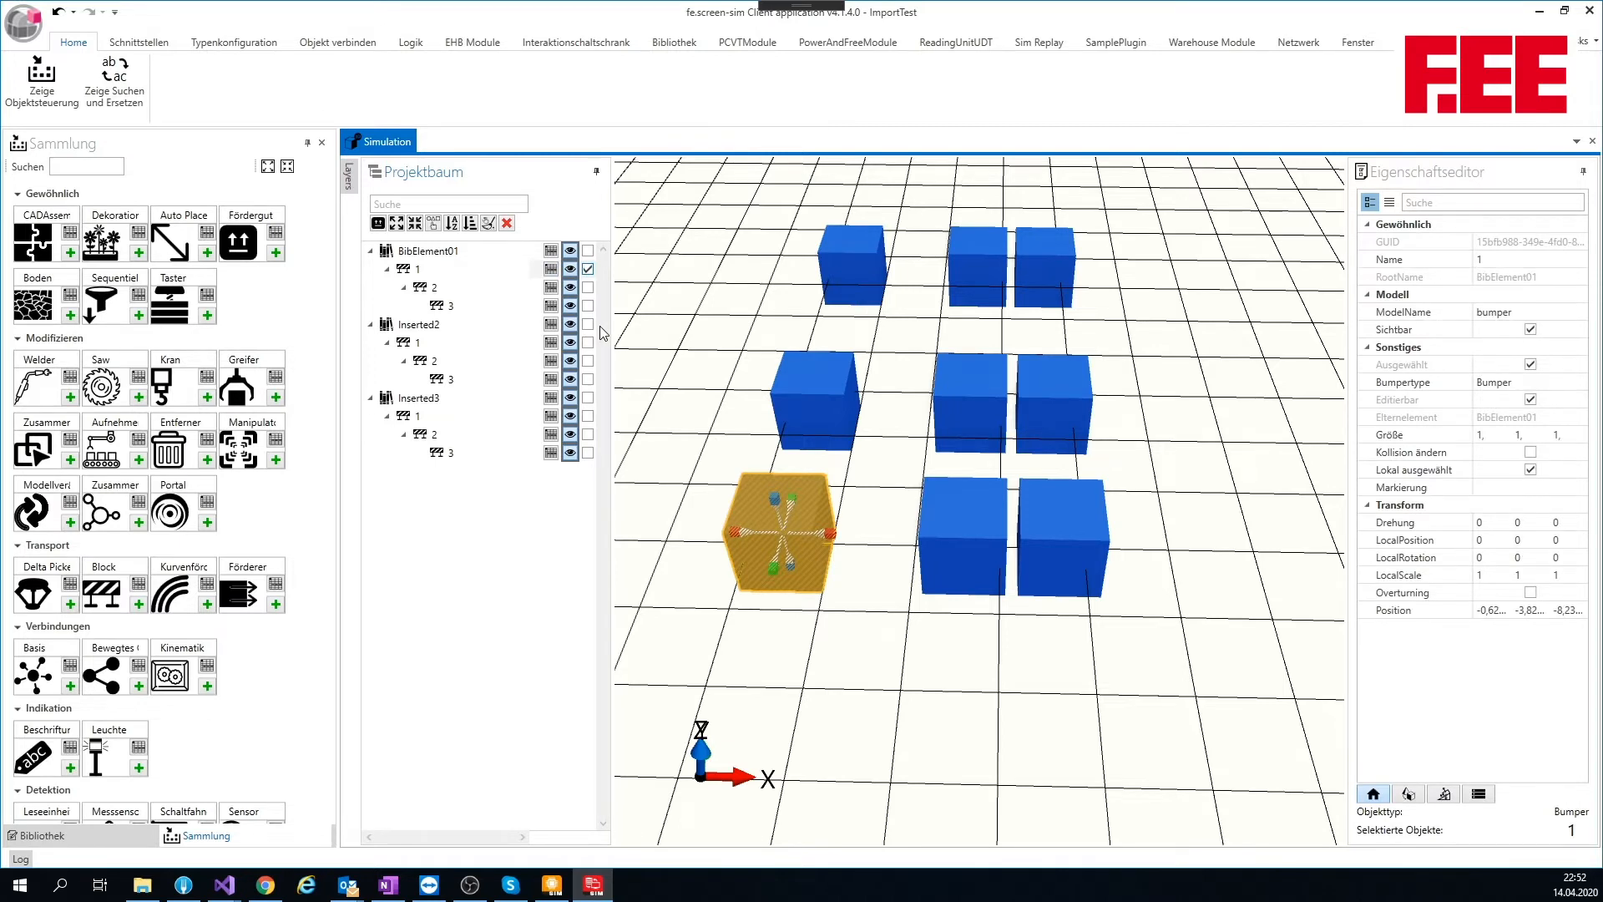
click(89, 167)
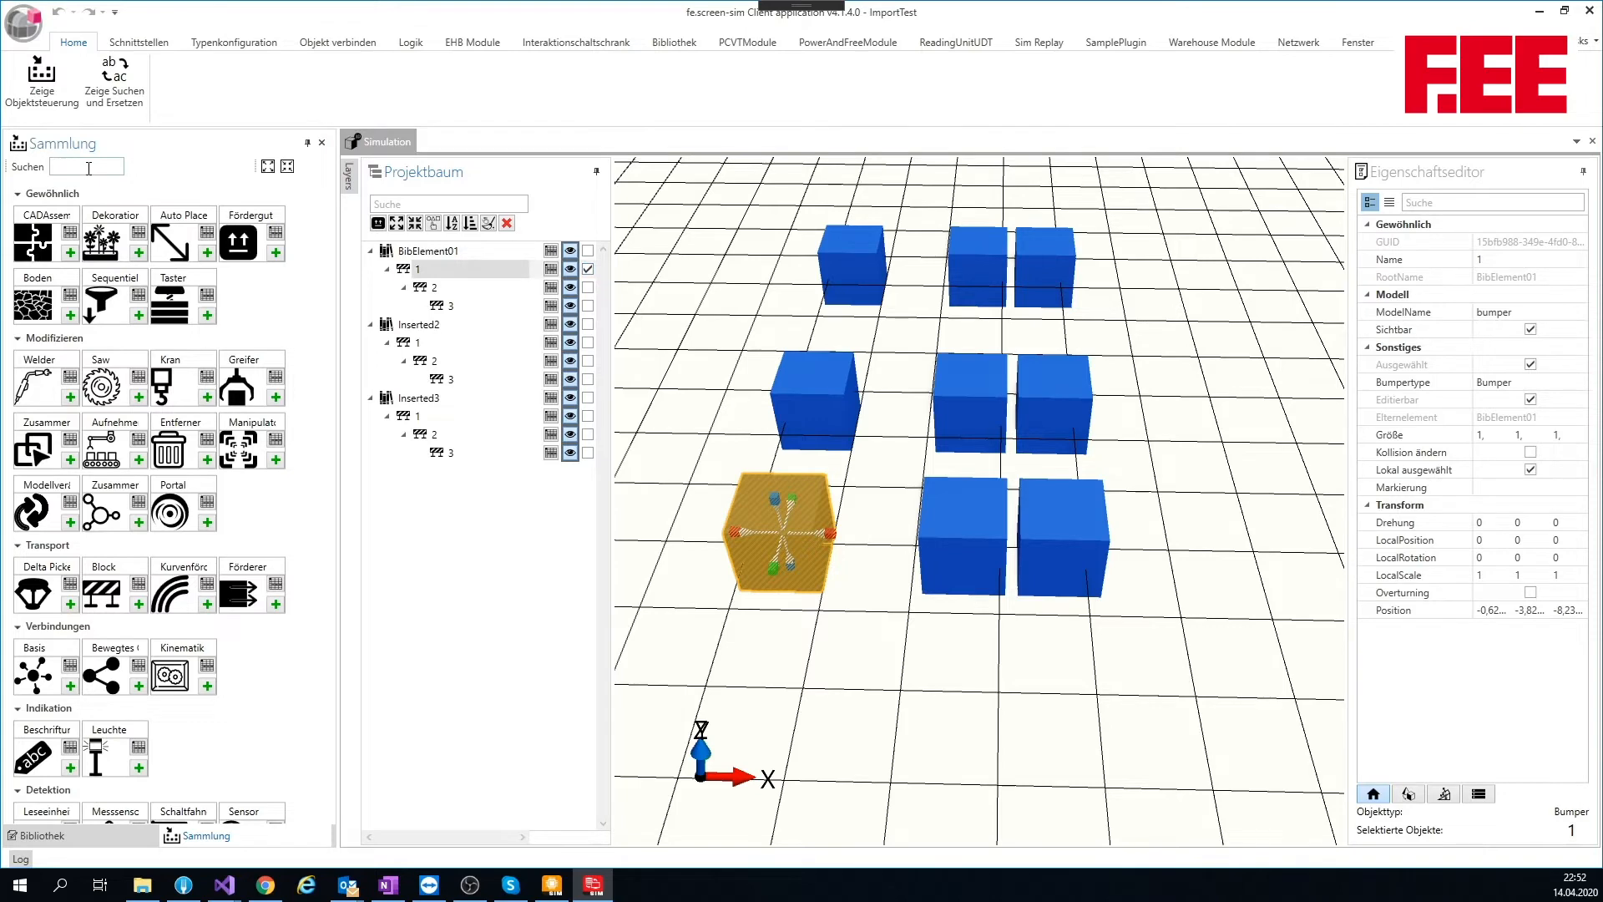
text(senso)
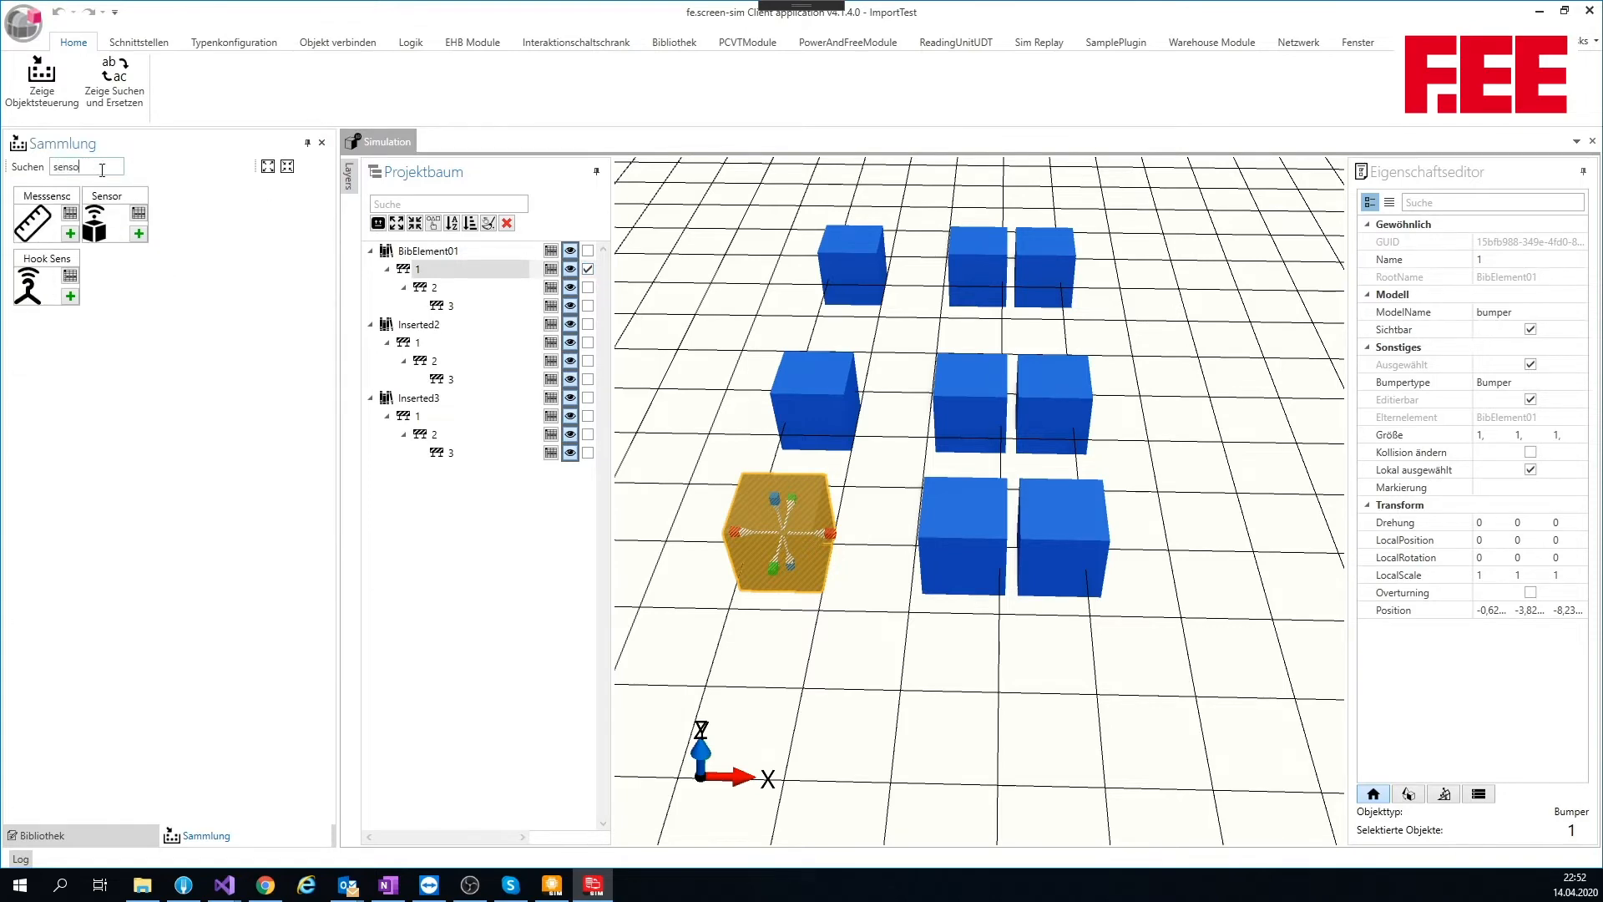
click(115, 222)
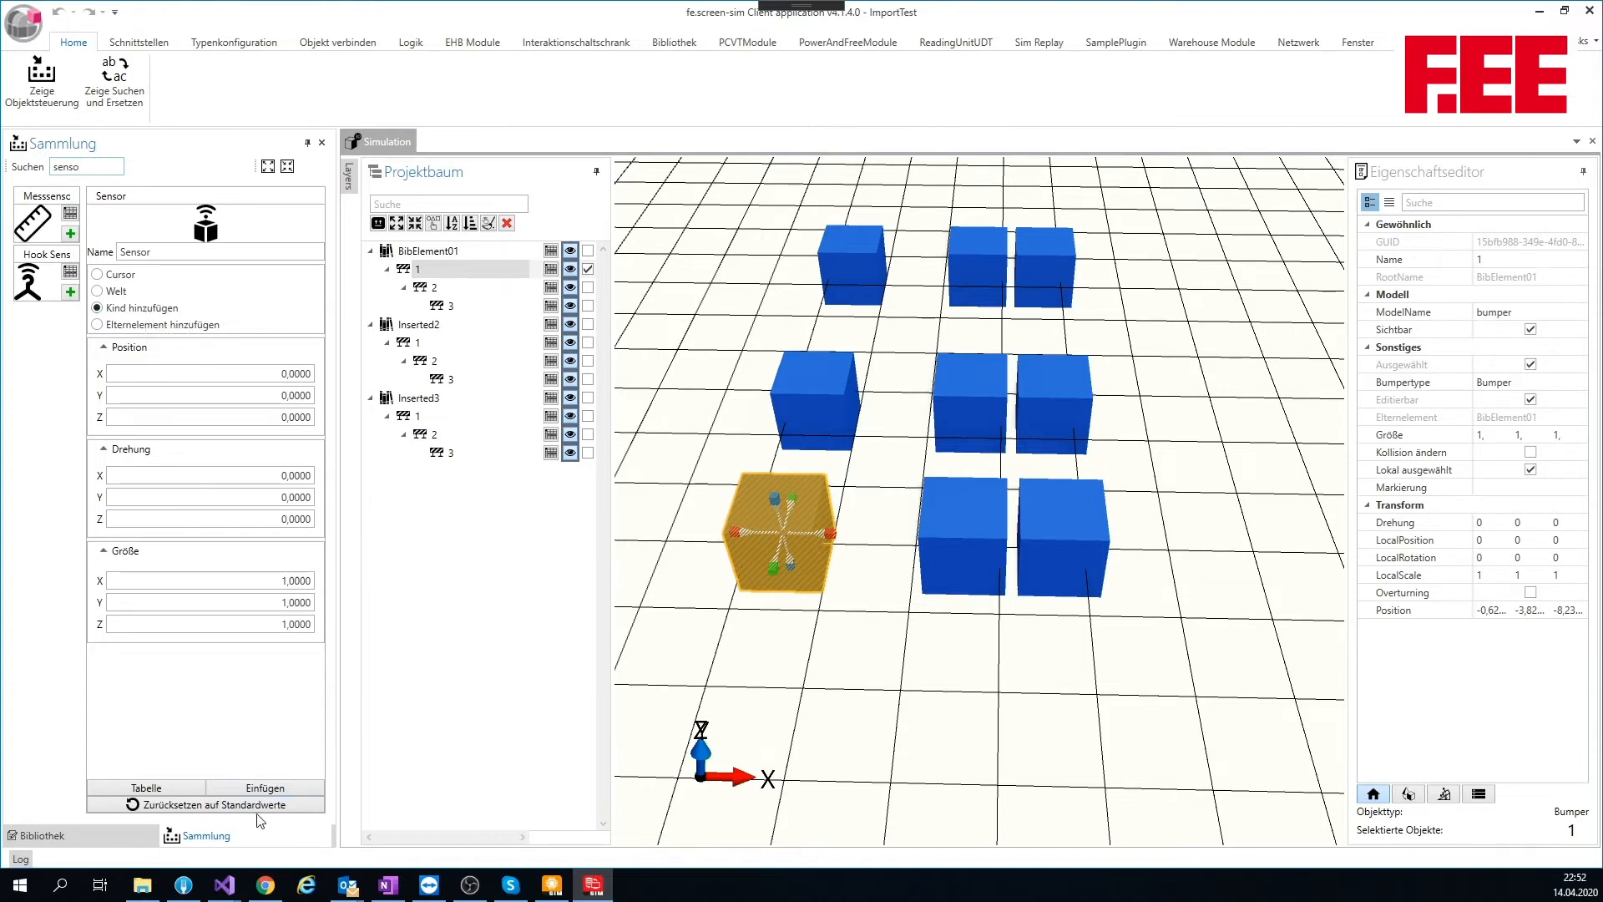
click(266, 788)
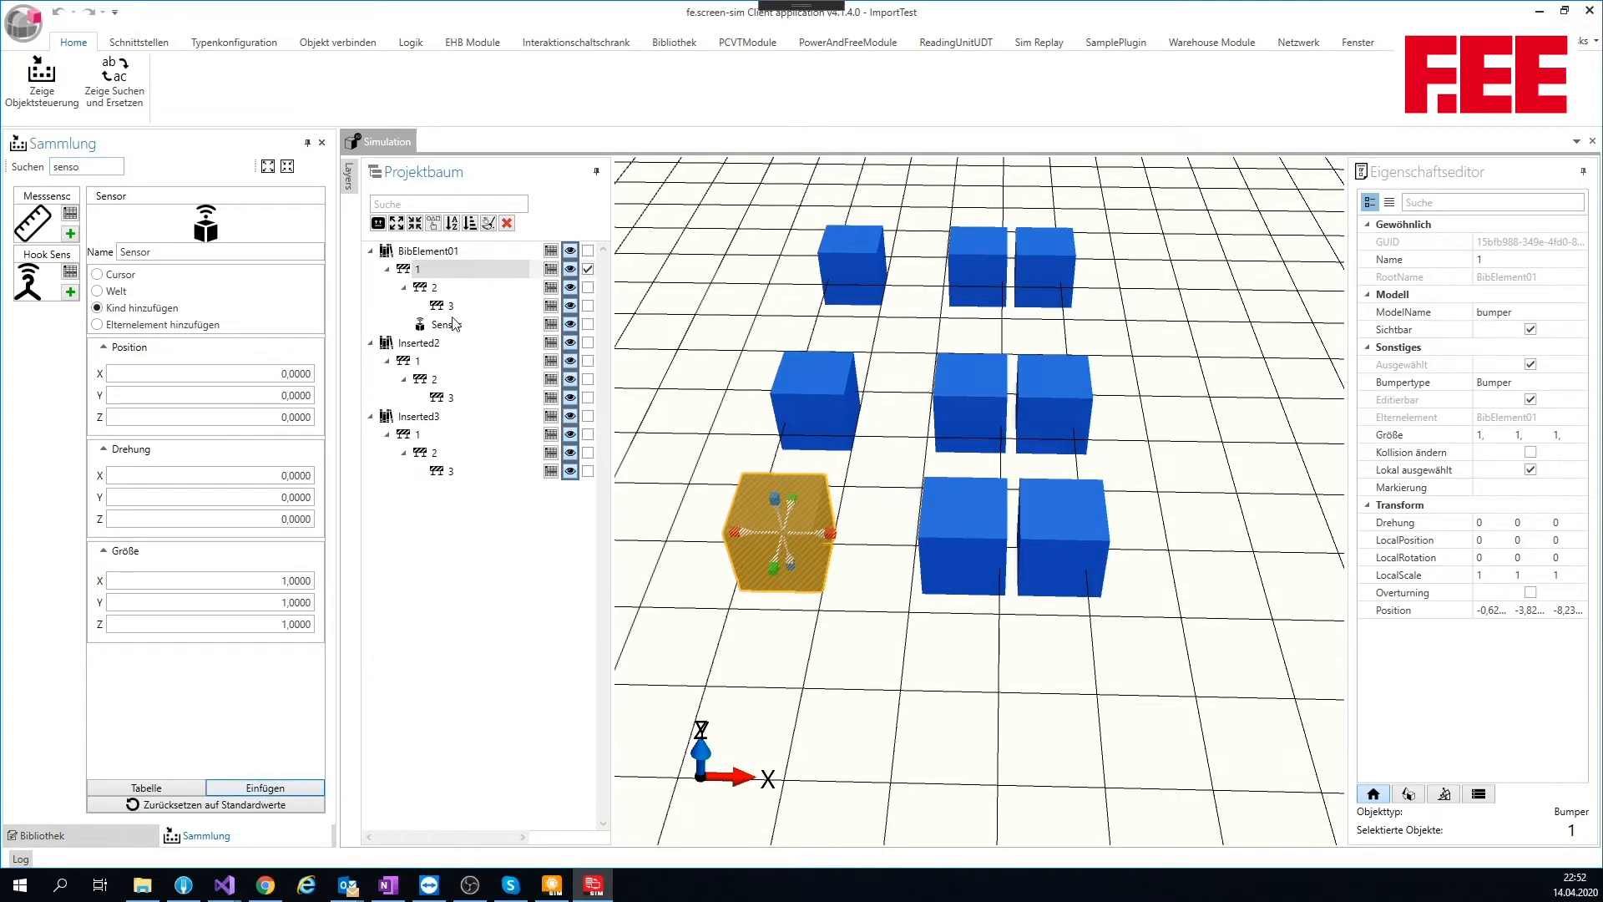
Move the new sensor along the X axis past block 3, to a local X position of about 4.780.
click(587, 324)
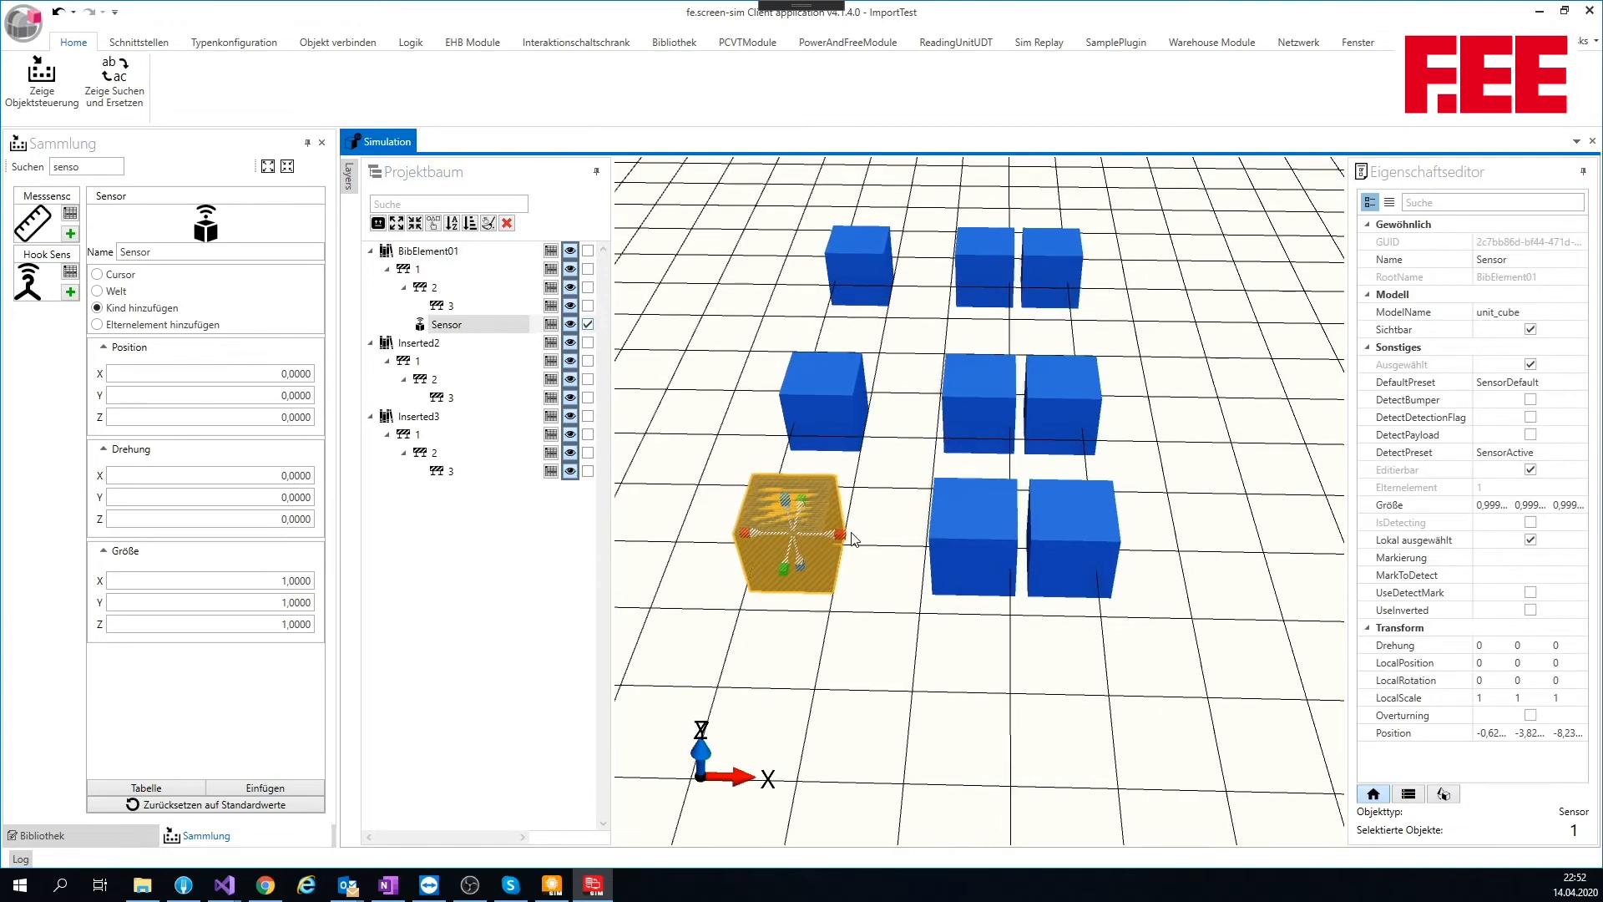
drag(831, 541, 1212, 533)
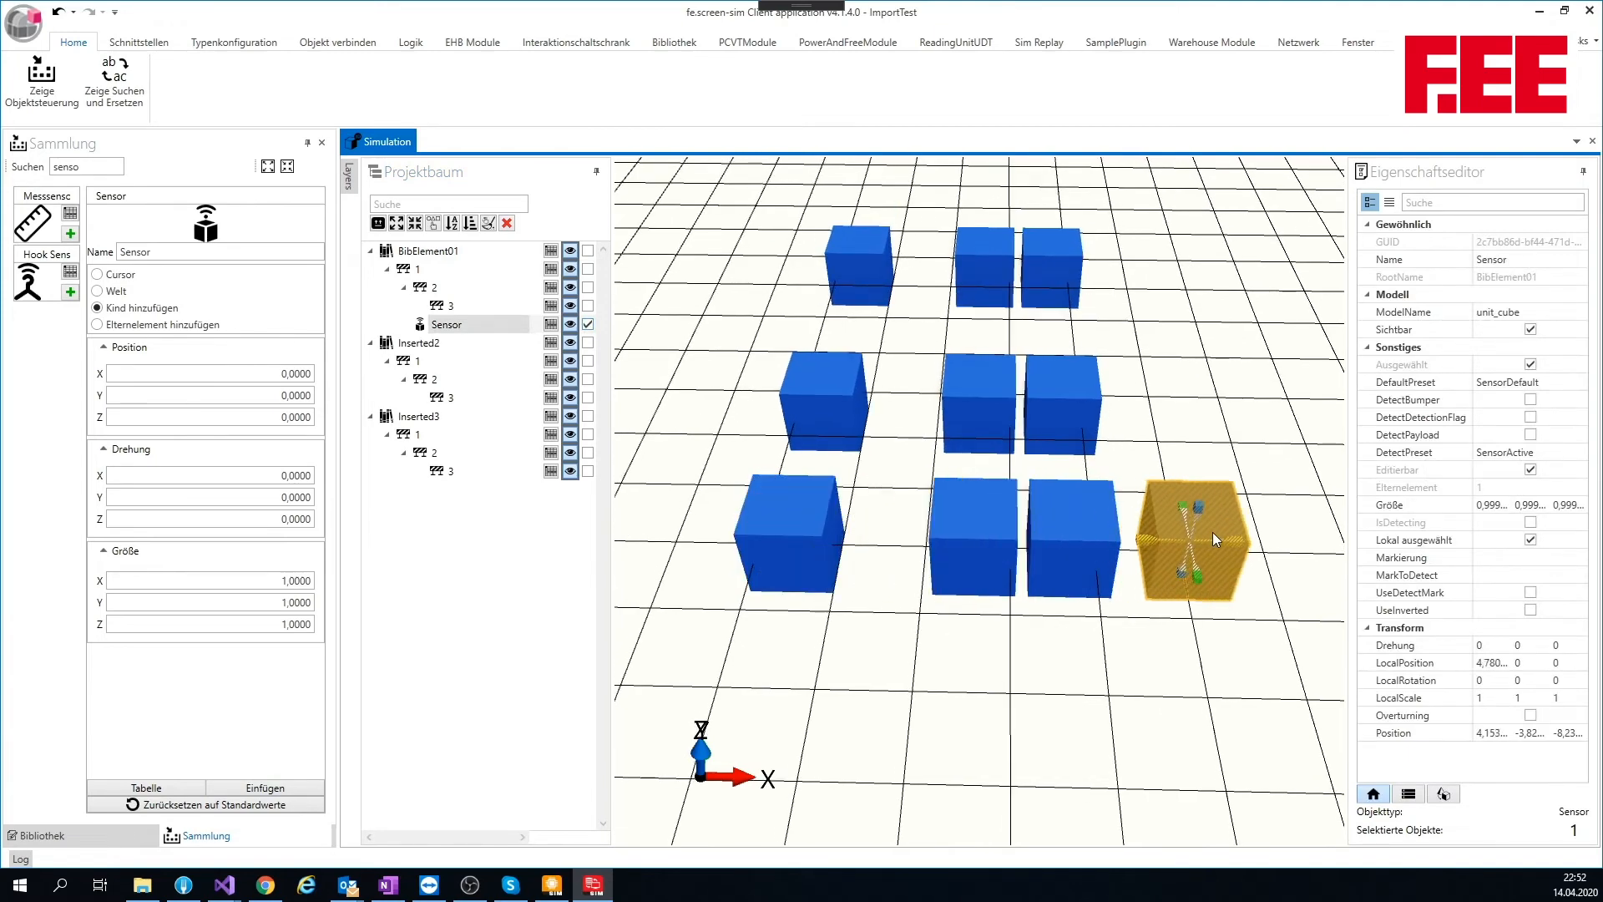
click(1173, 637)
middle_drag(1172, 395, 1175, 430)
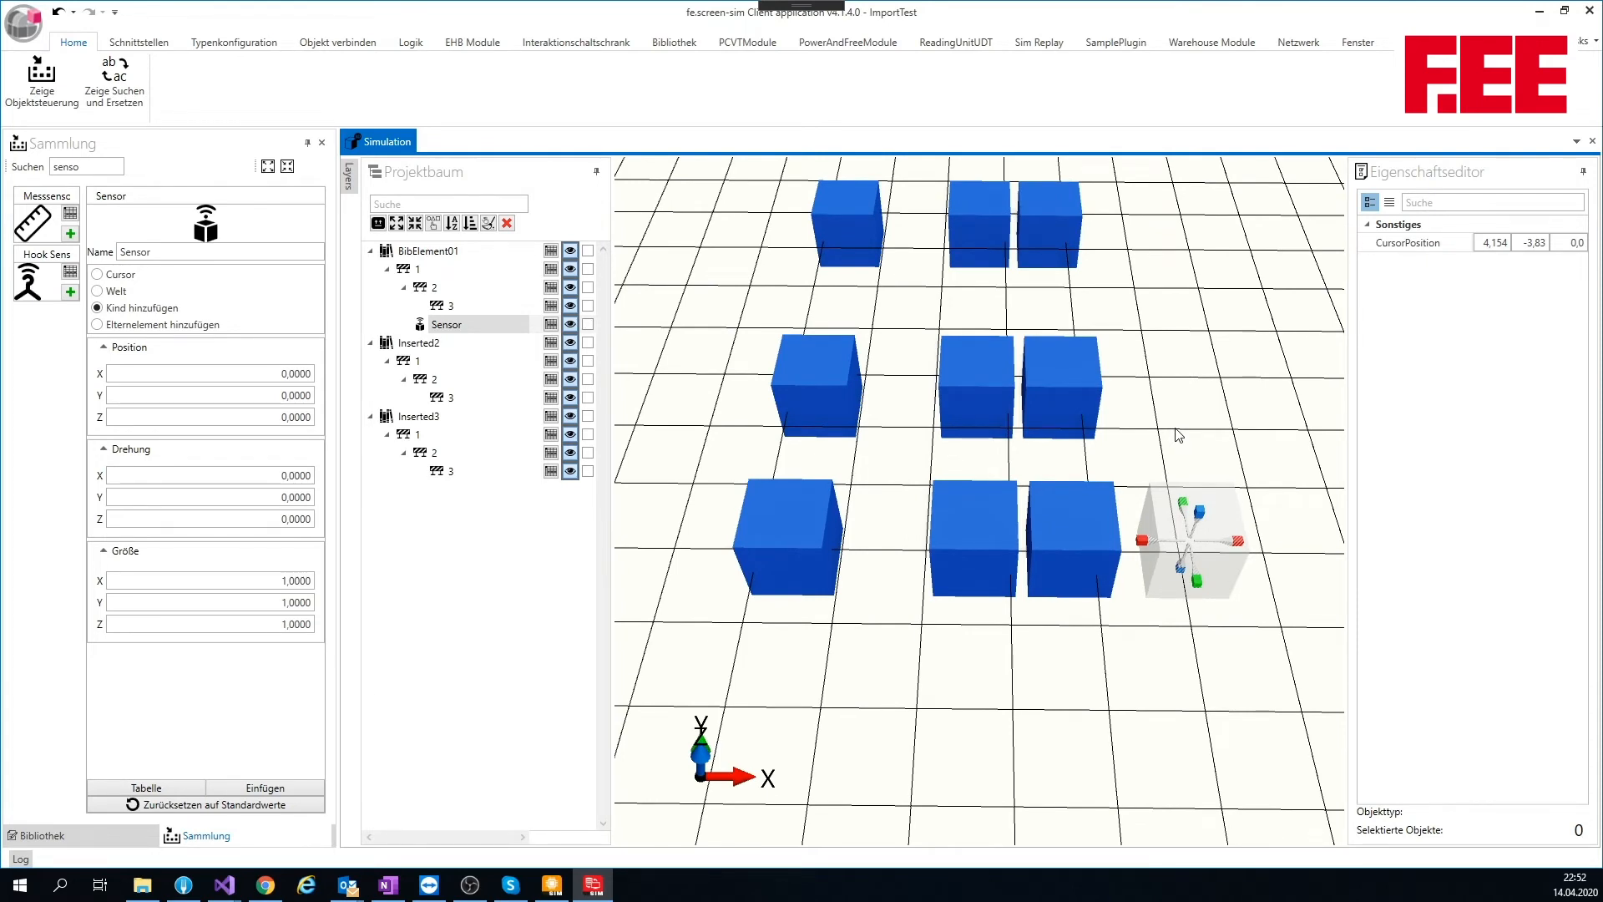
Move block 3 of Inserted2 along the Y axis to a local Y position of about 1.101.
click(1062, 417)
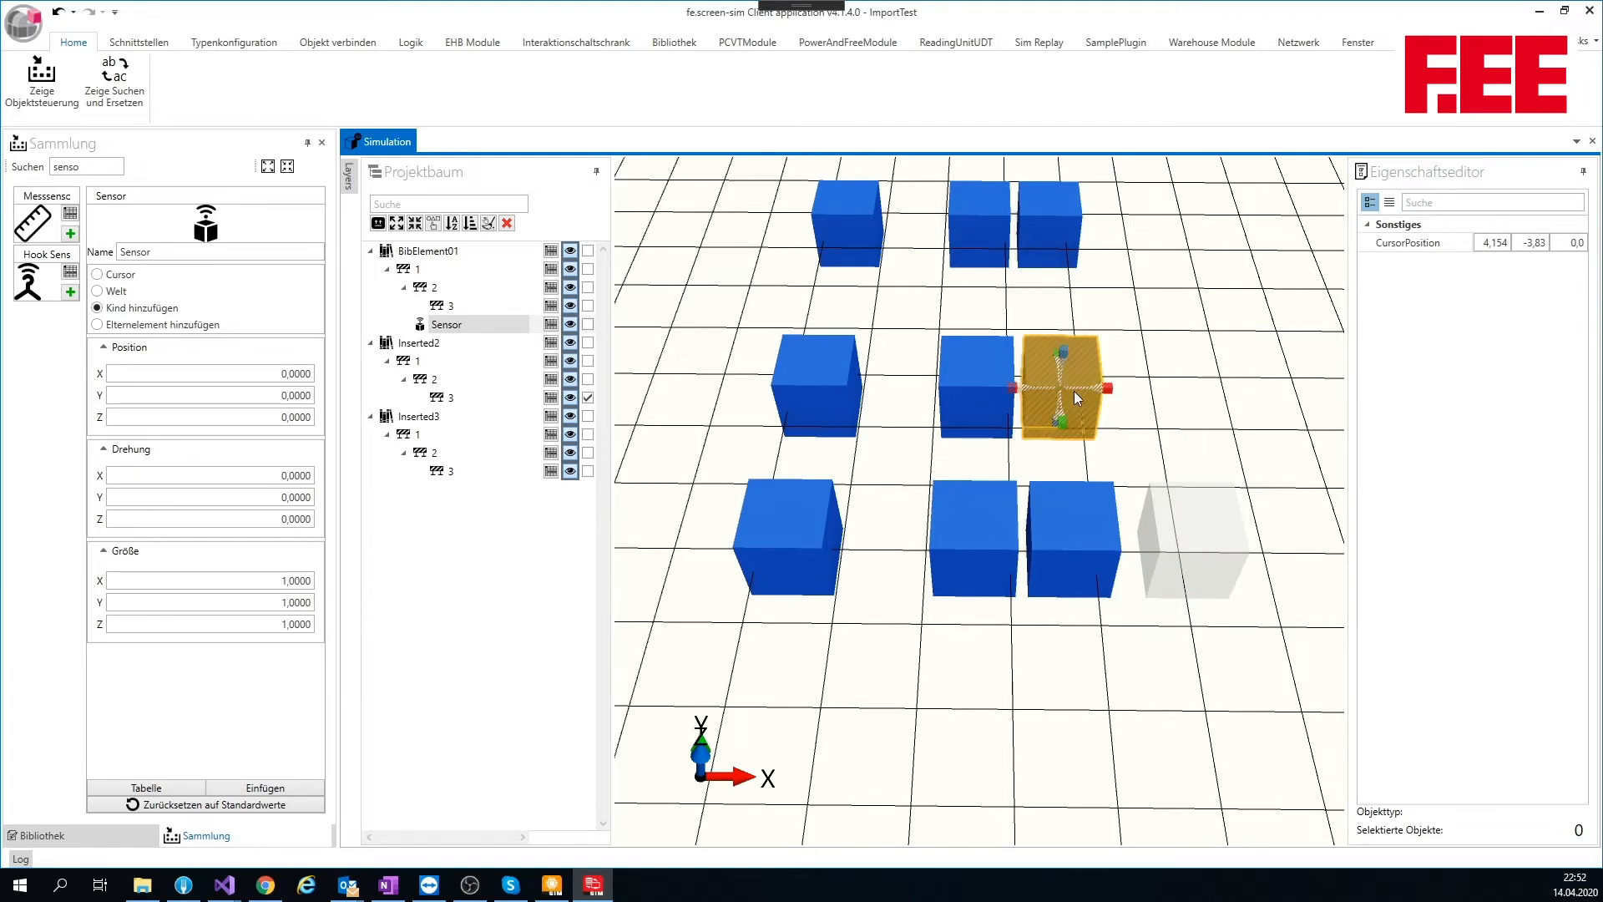
drag(1063, 418, 1072, 310)
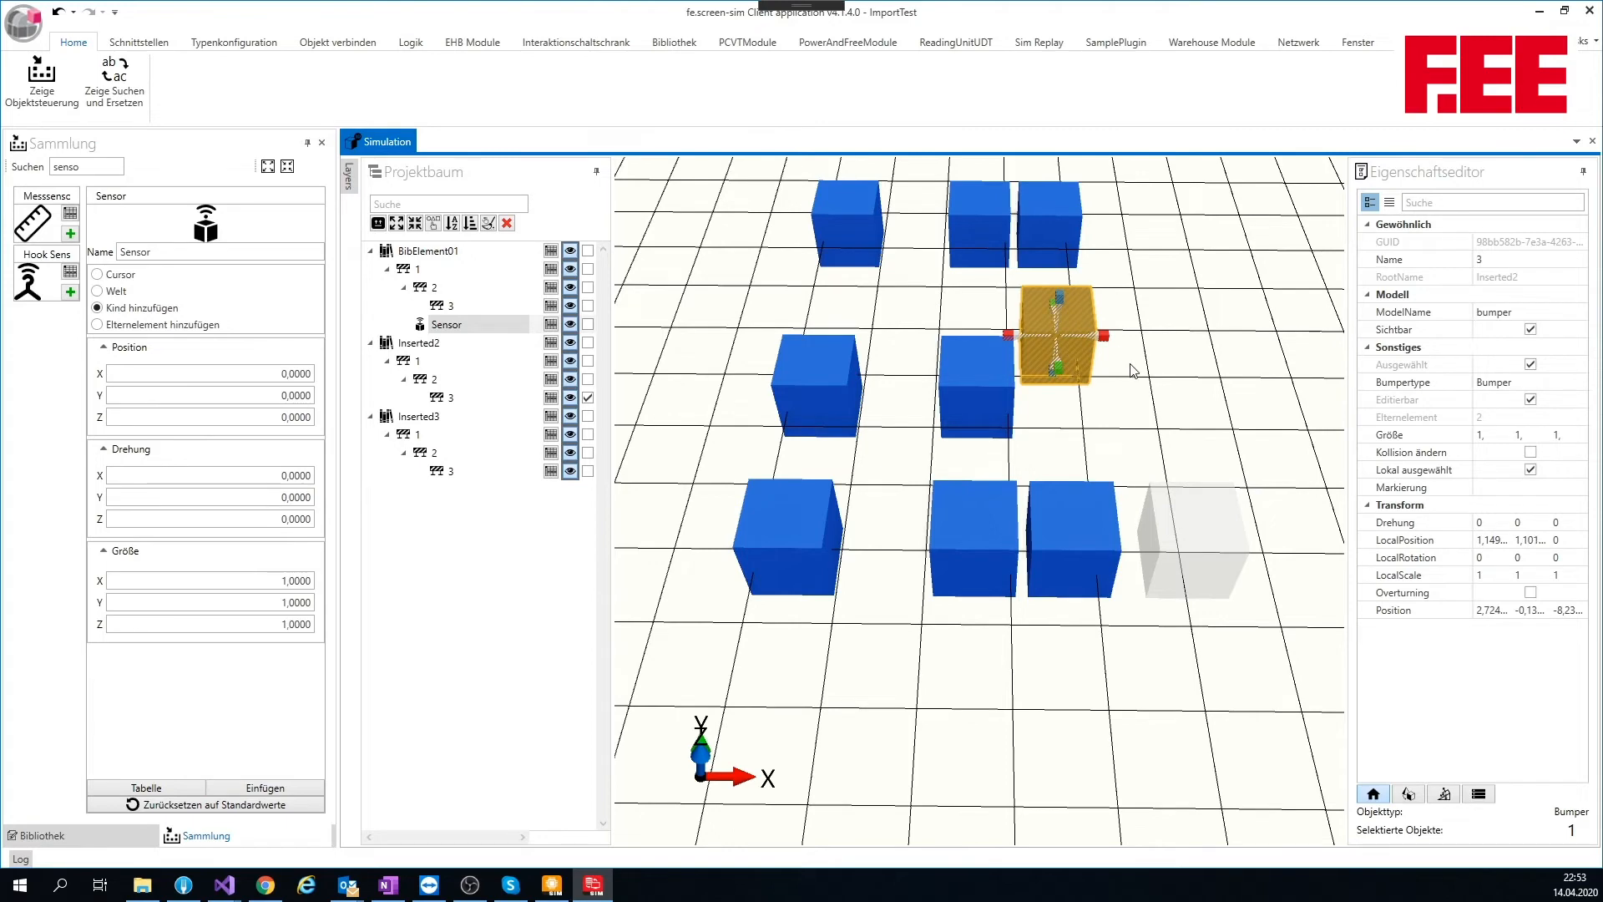
middle_drag(1131, 364, 1131, 389)
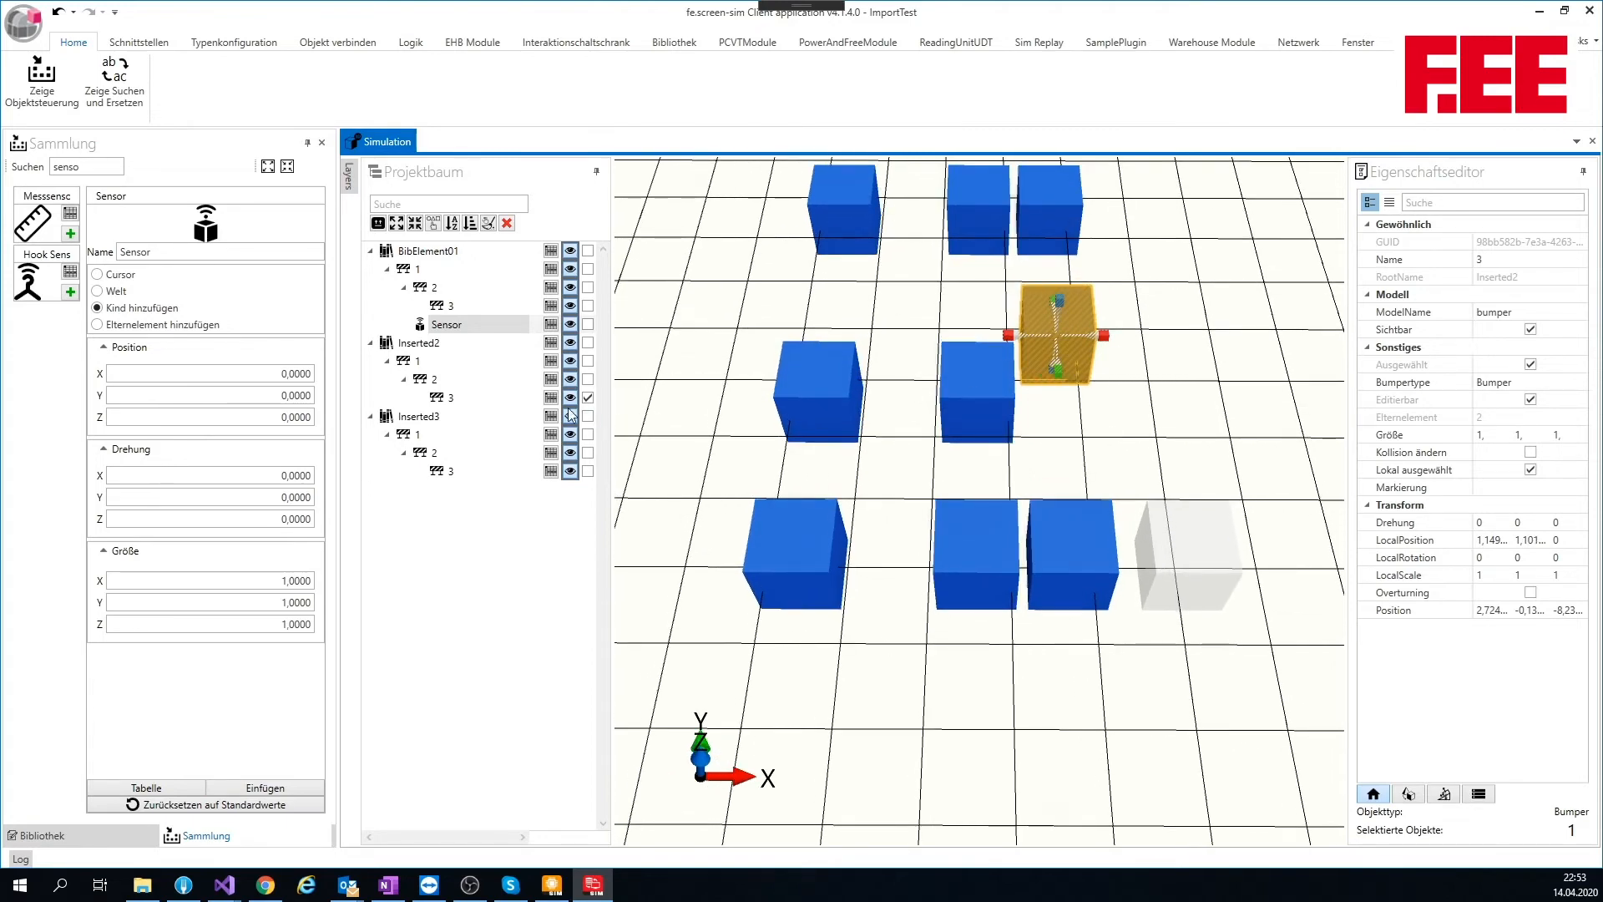
Create a new template version from the modified library object Inserted2.
click(588, 343)
click(588, 397)
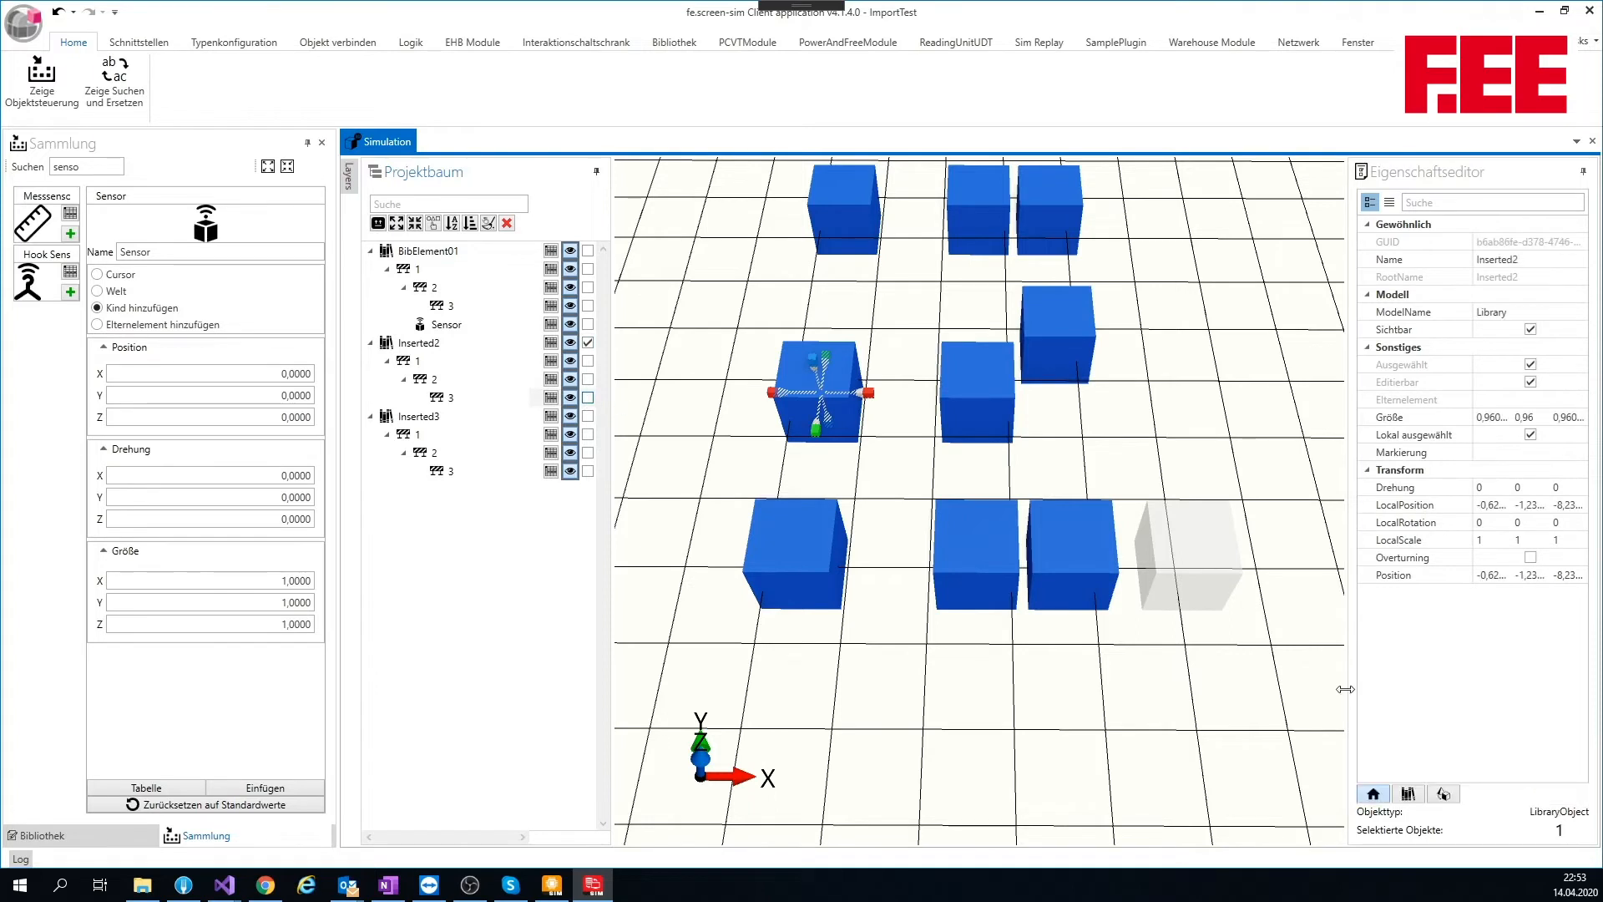
click(1408, 794)
click(1466, 500)
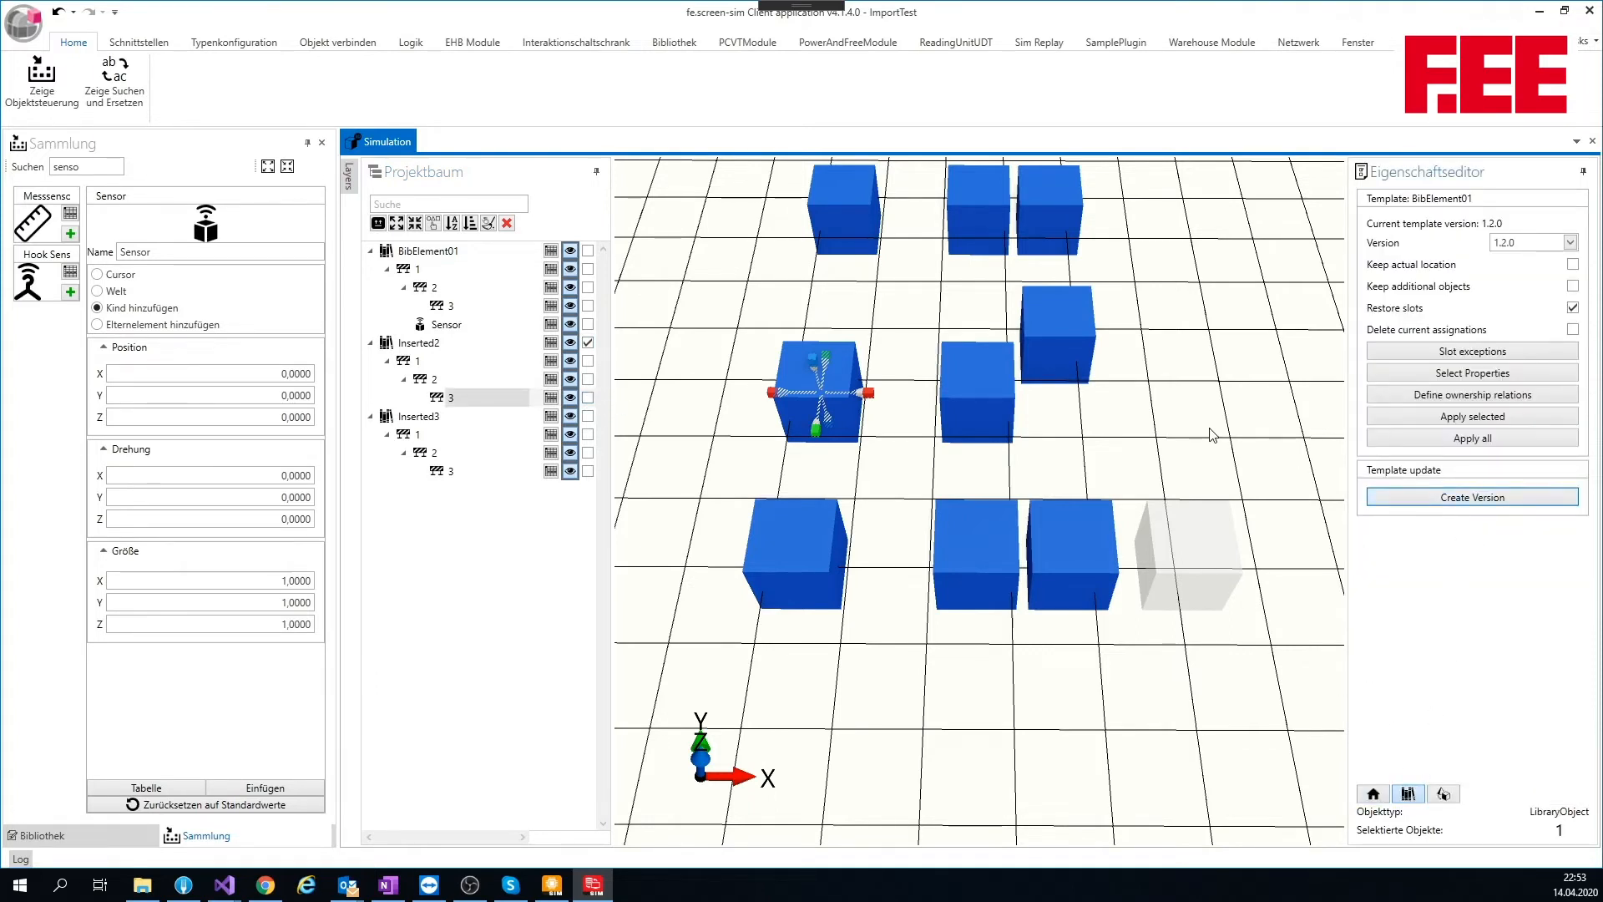
middle_drag(1145, 401, 1156, 365)
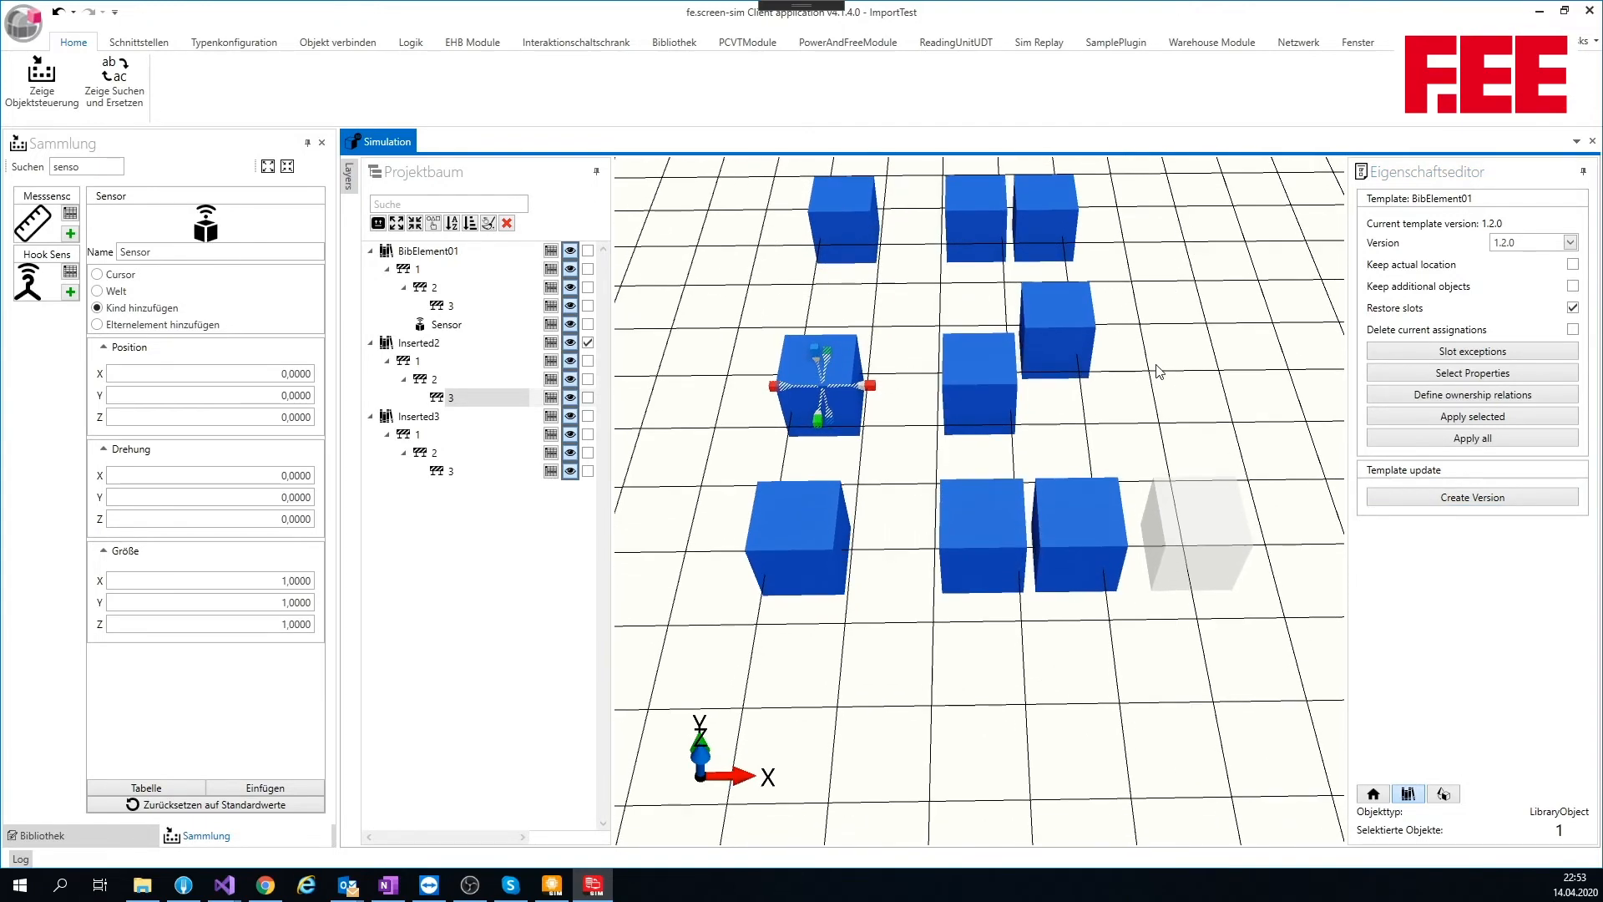
Apply template version 1.2.0 to BibElement01 only, with additional objects kept and slot restoring disabled.
click(589, 251)
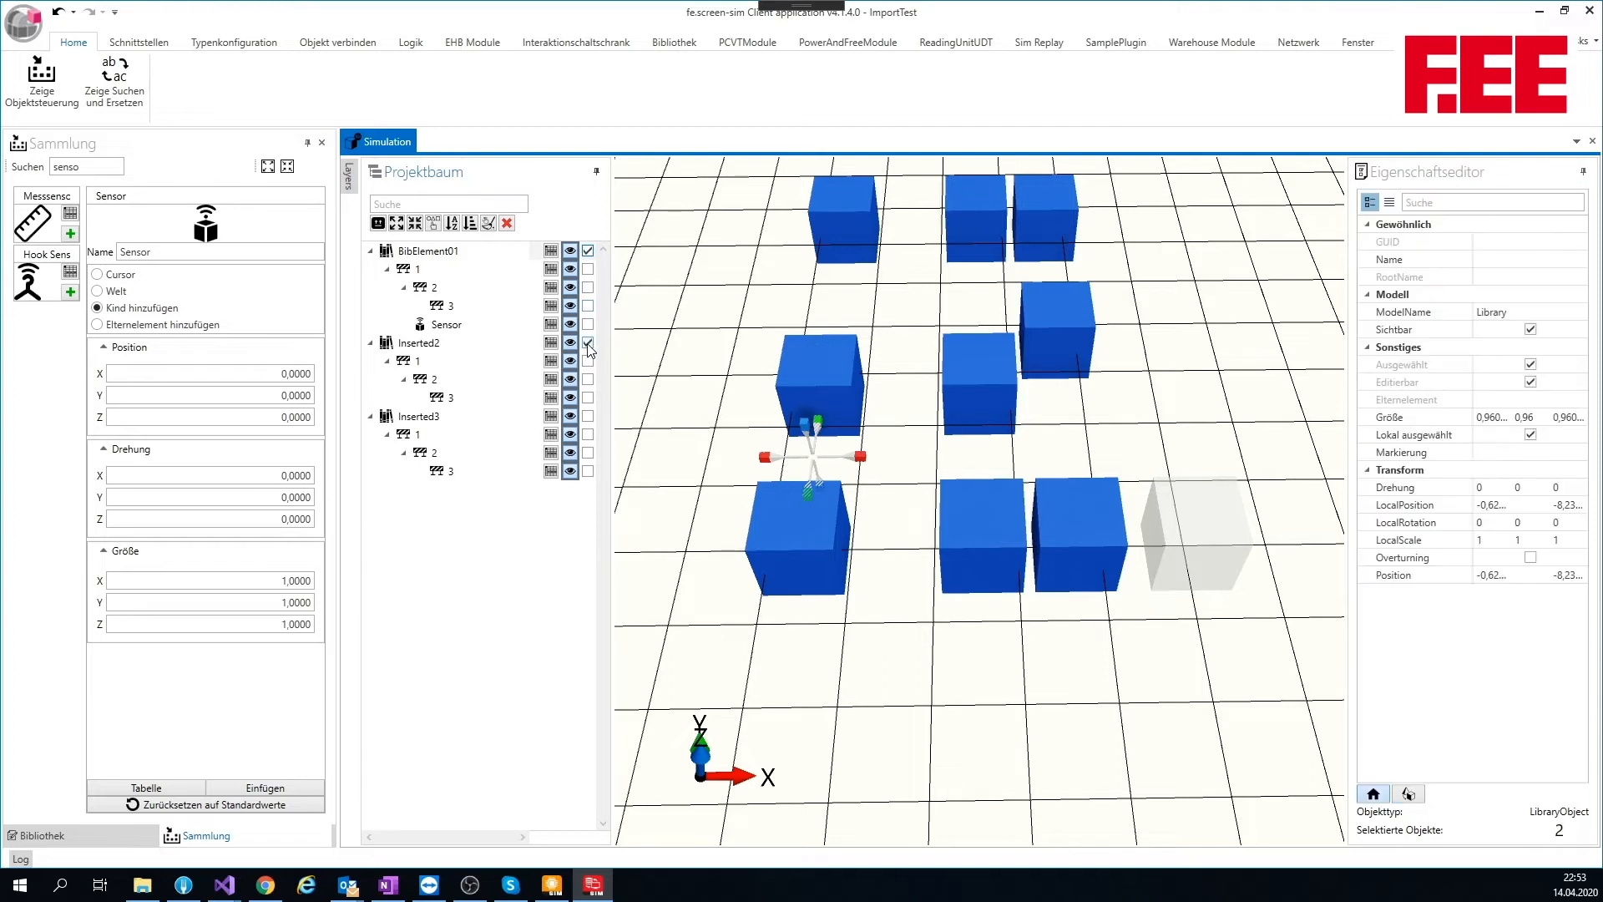
click(589, 343)
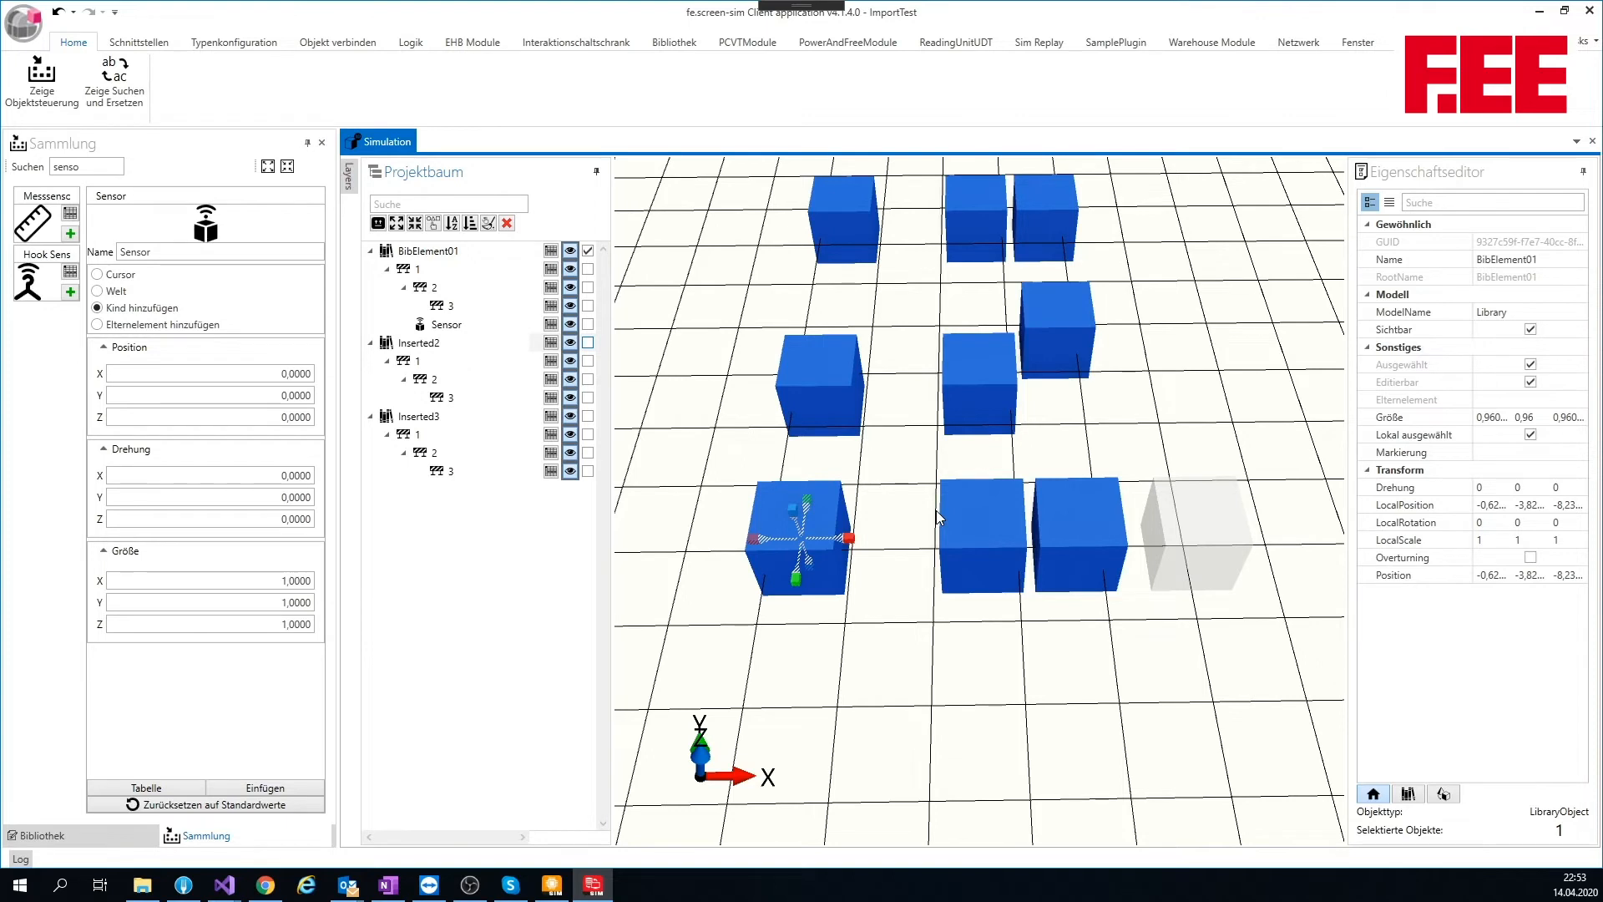
click(1407, 794)
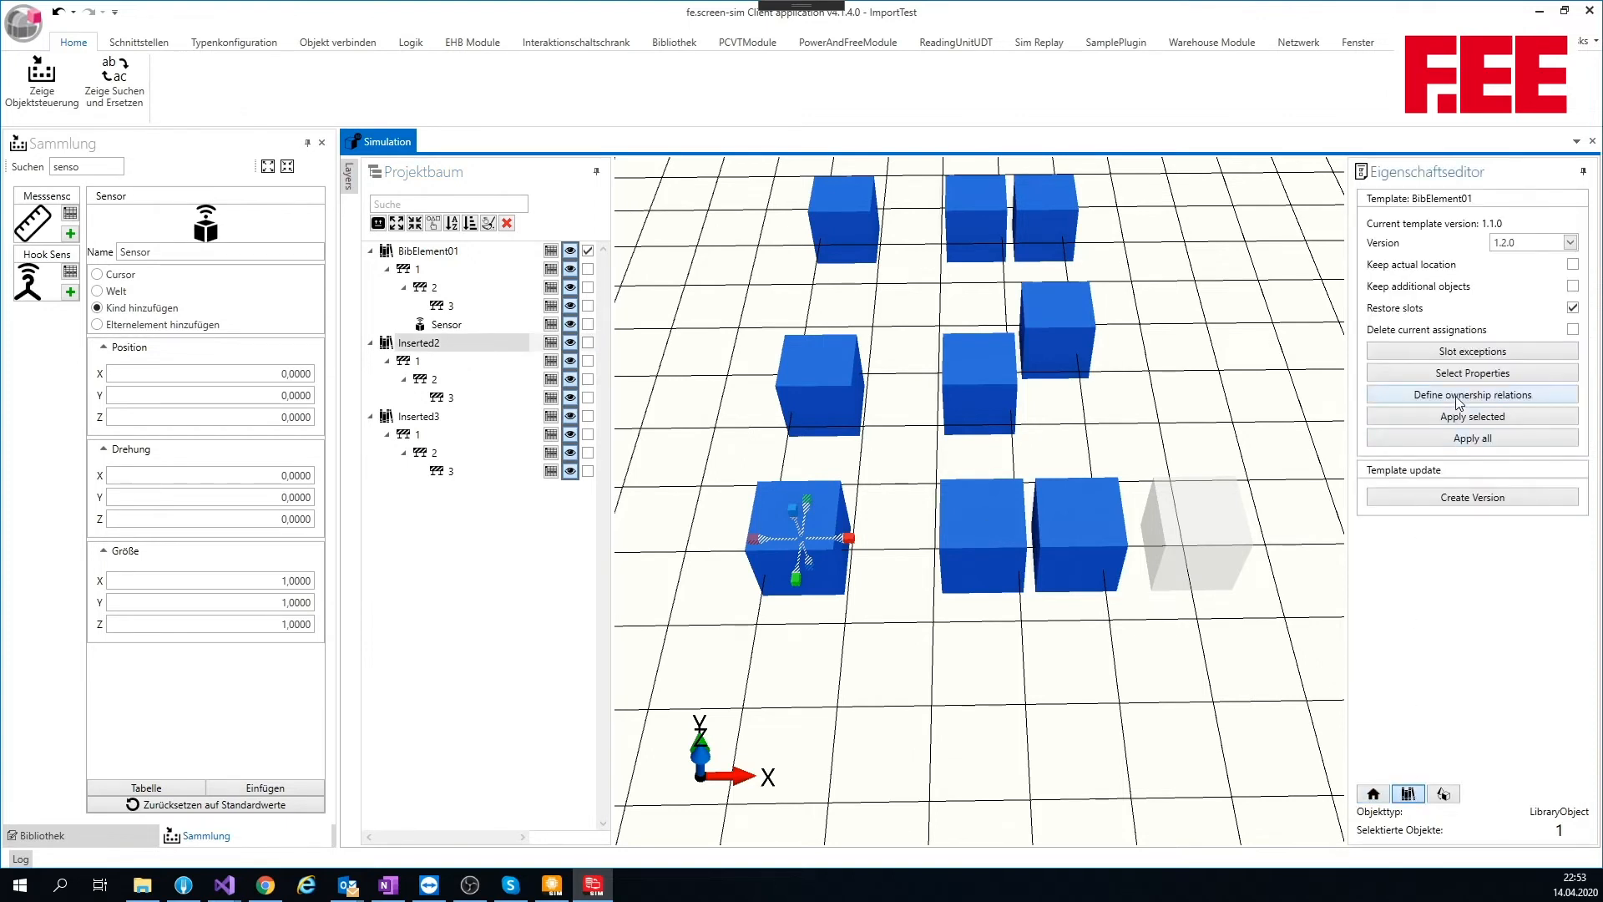
click(1574, 308)
click(1572, 286)
click(1514, 418)
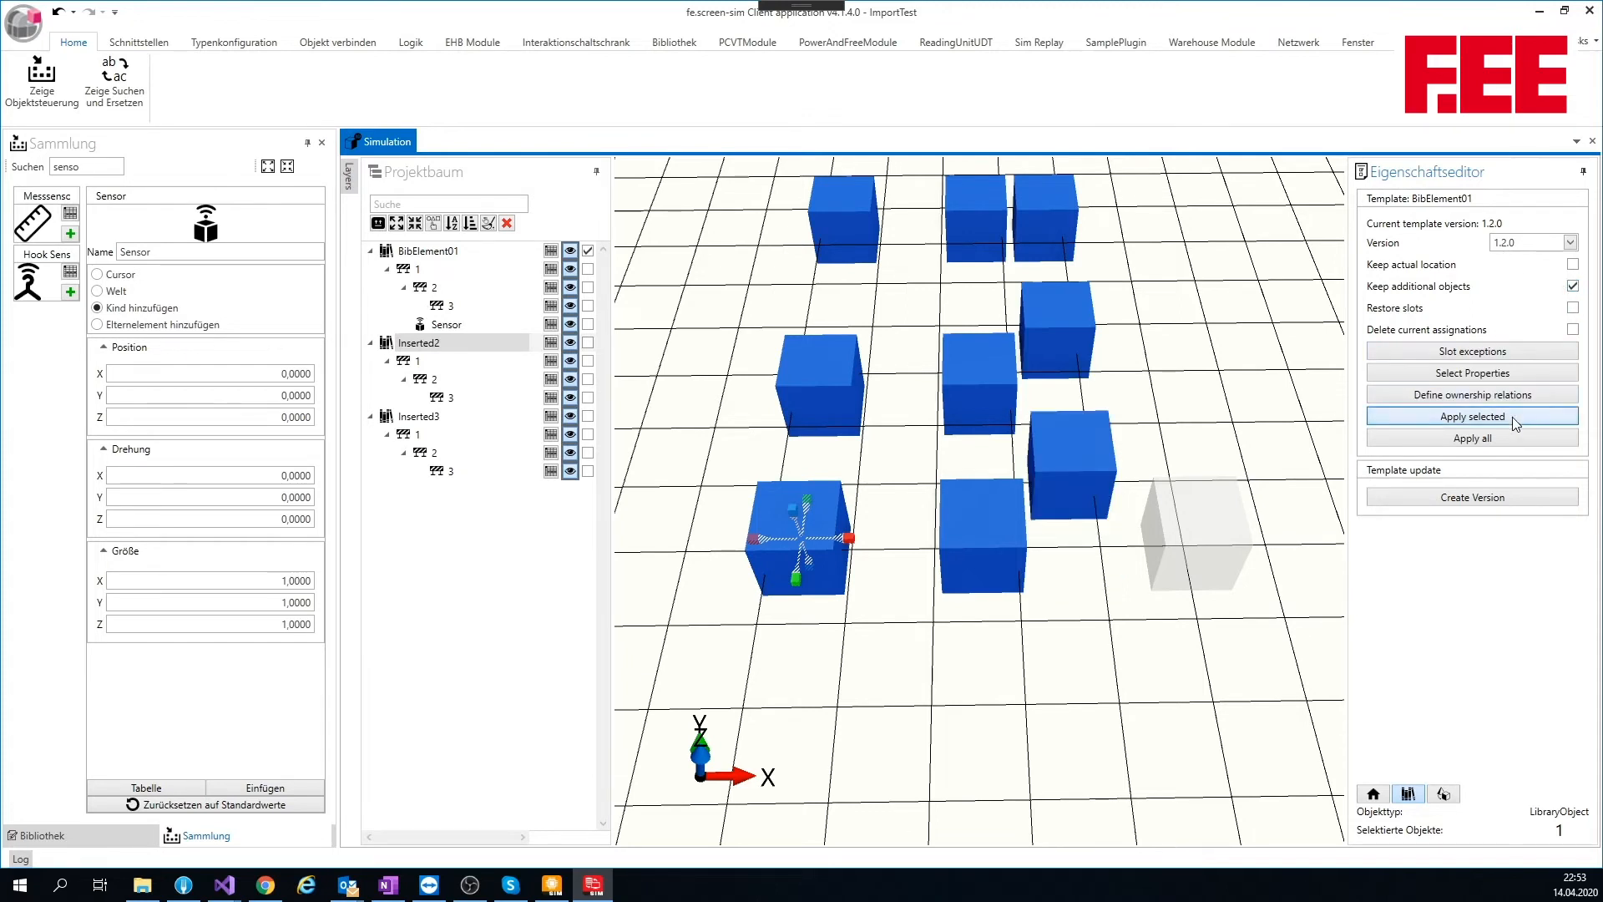
Disable keeping additional objects and create another template version from BibElement01 including its sensor.
middle_drag(1176, 335, 1185, 408)
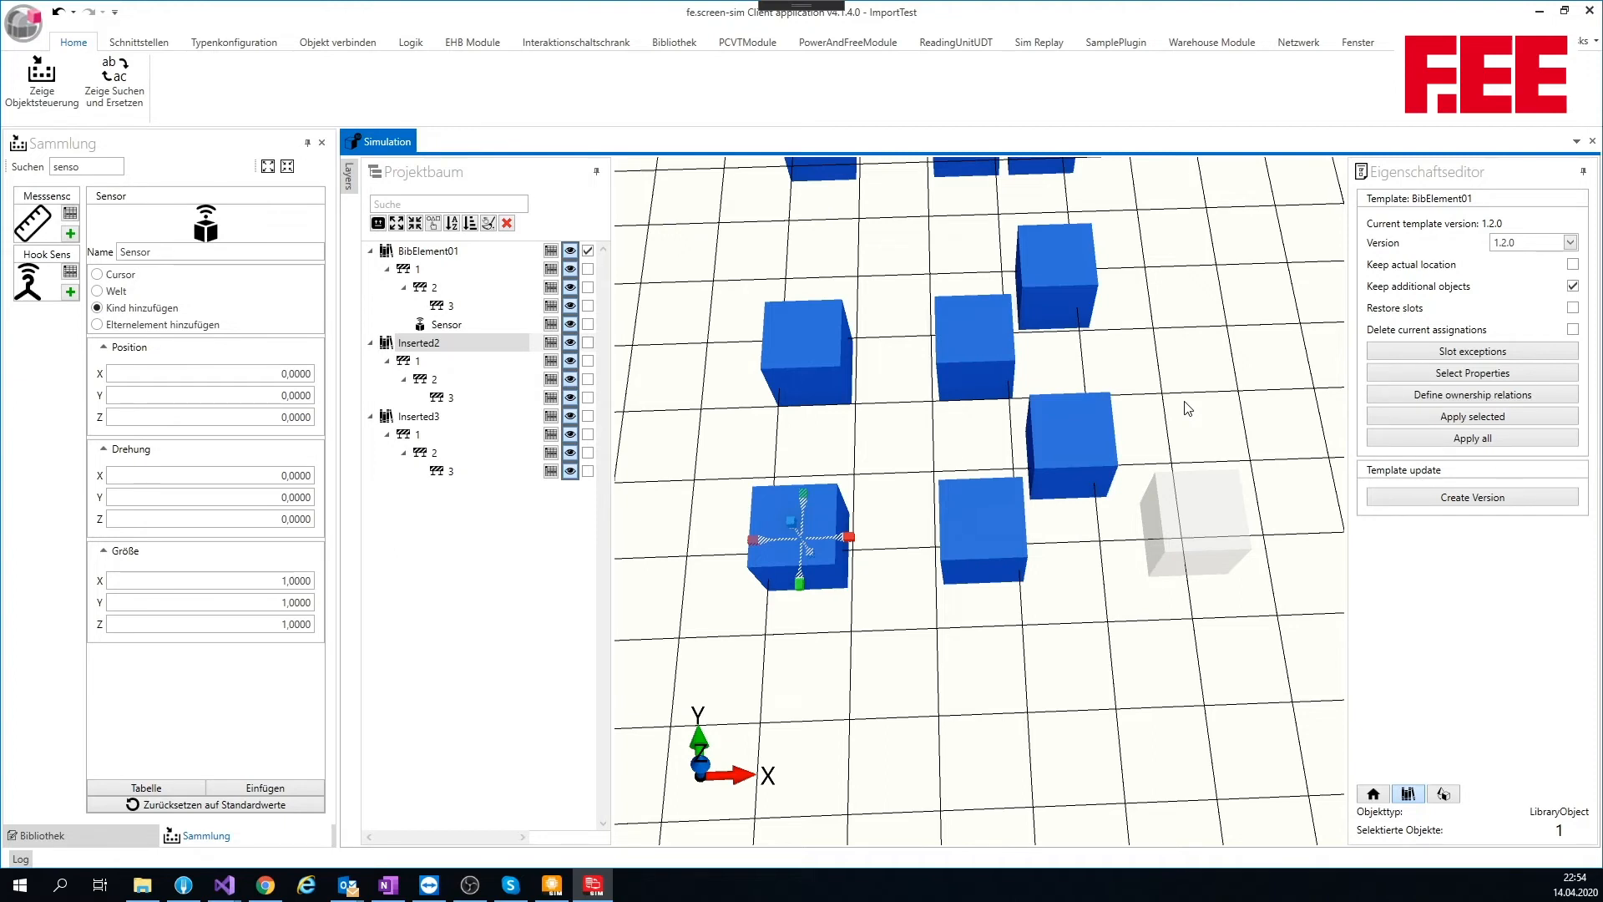
click(1573, 286)
click(1573, 264)
middle_drag(1177, 326, 1123, 342)
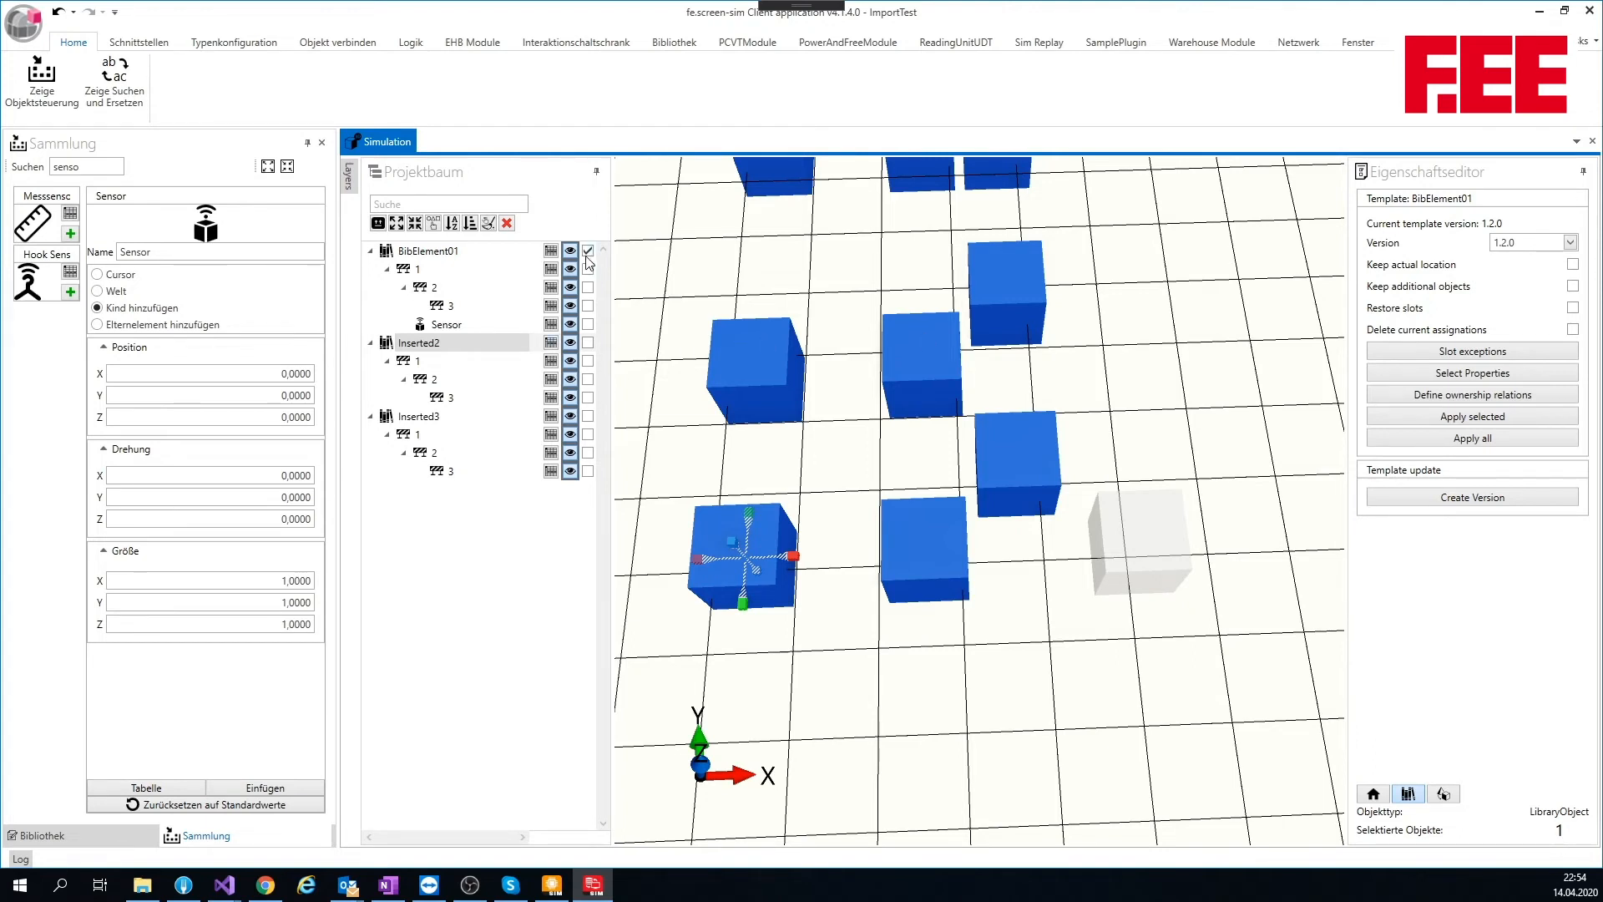
click(1441, 496)
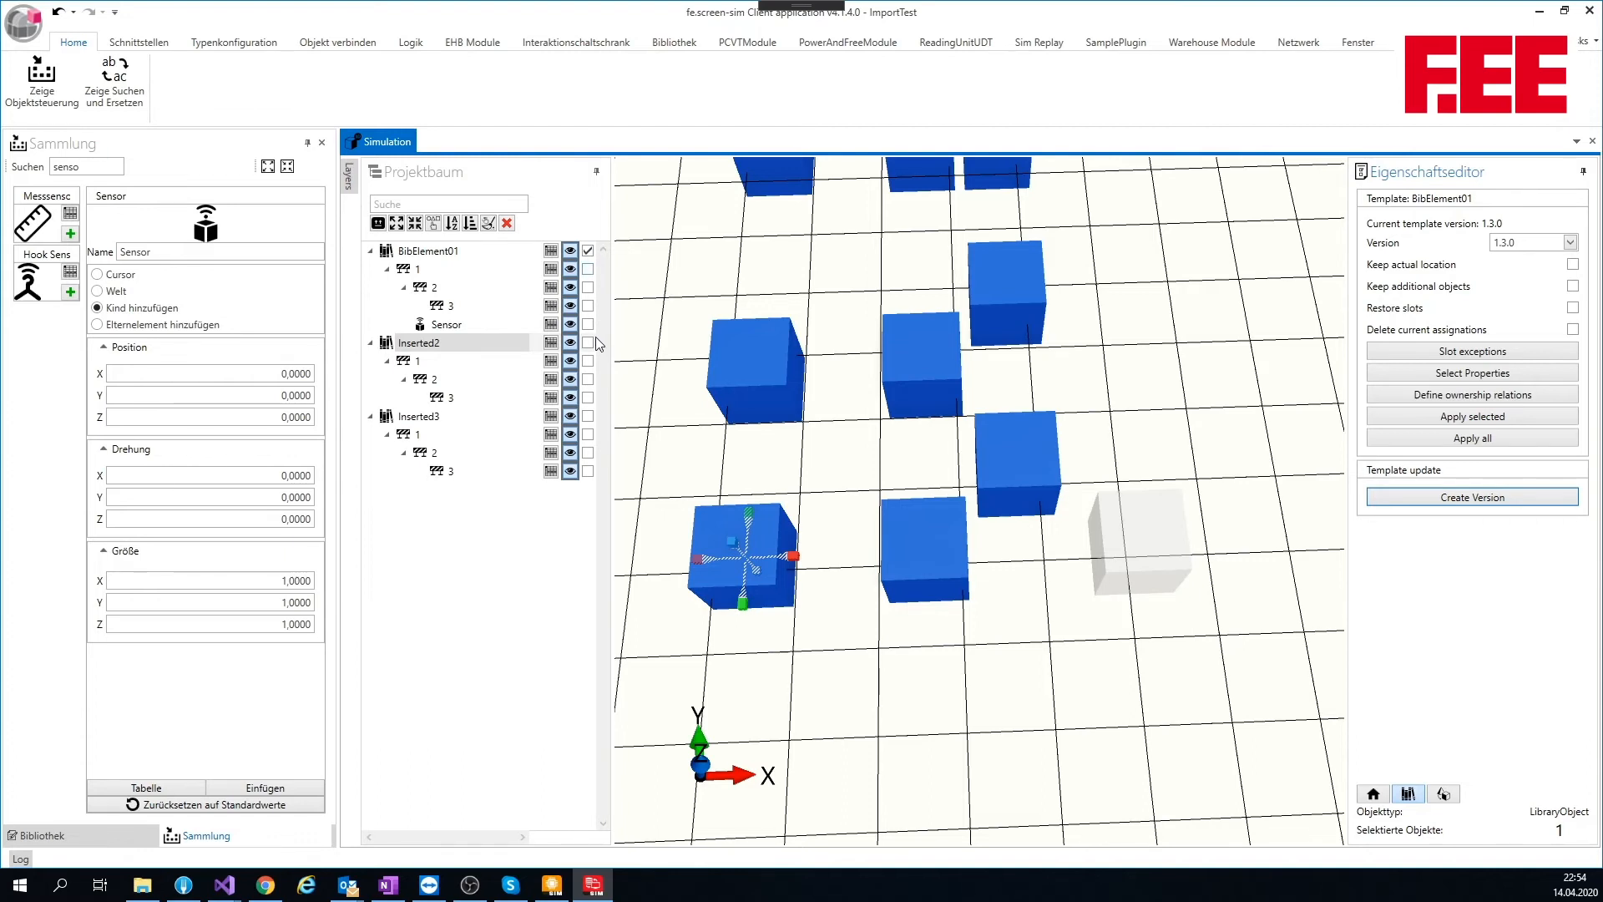
Apply template version 1.3.0 to Inserted2 only, without keeping its actual location or additional objects.
right_drag(850, 277, 844, 299)
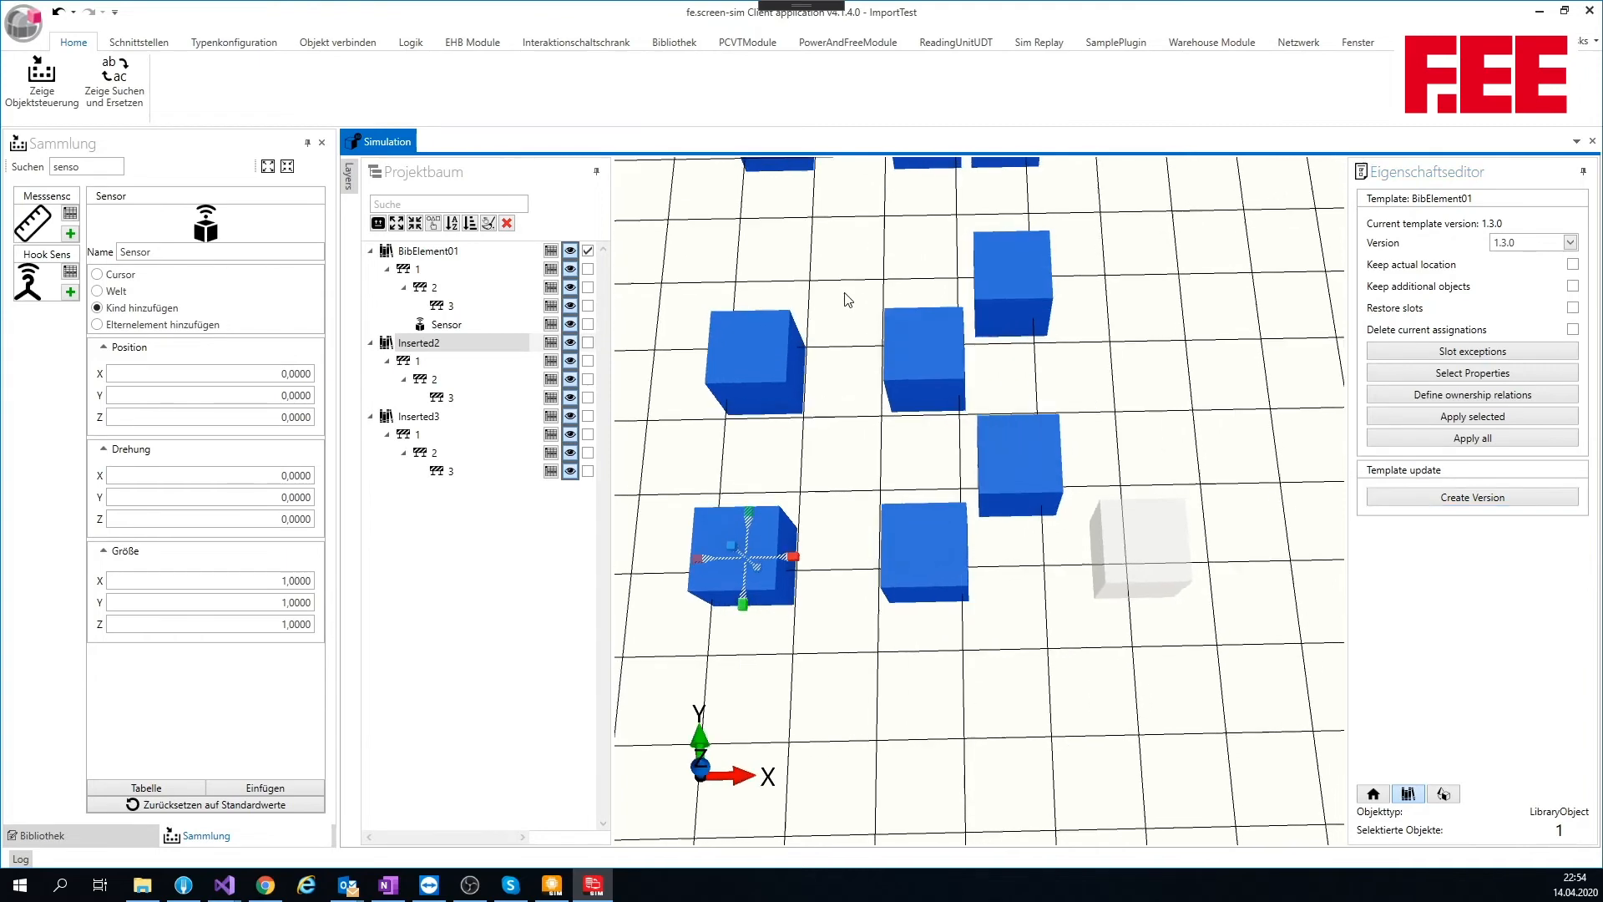
middle_drag(840, 289, 862, 380)
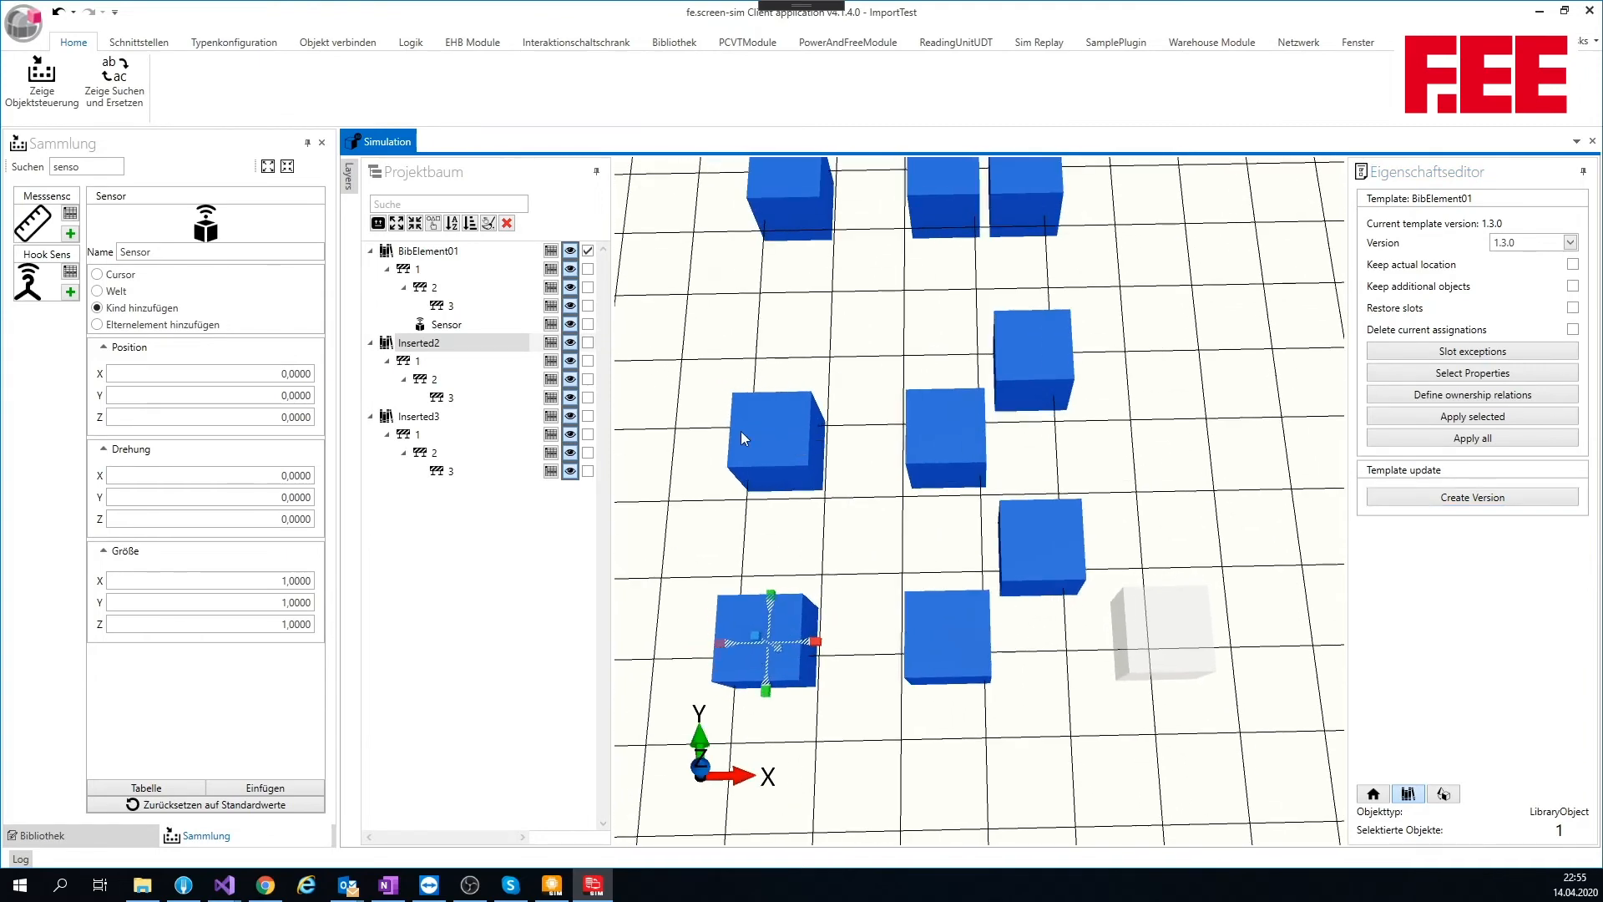
click(588, 342)
click(588, 250)
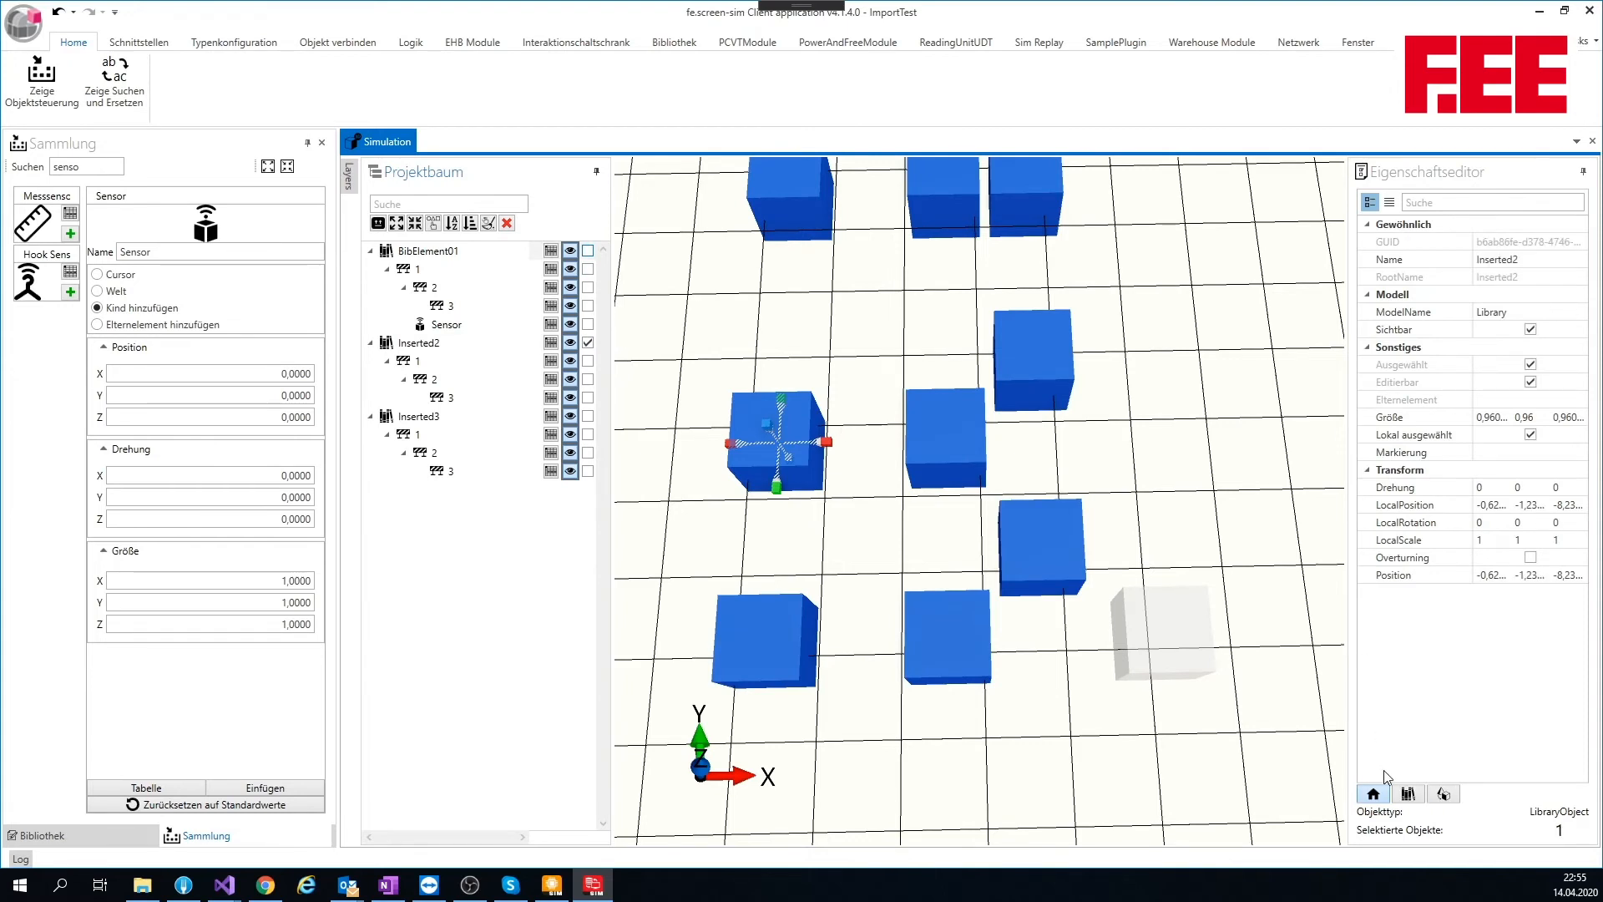
click(1411, 795)
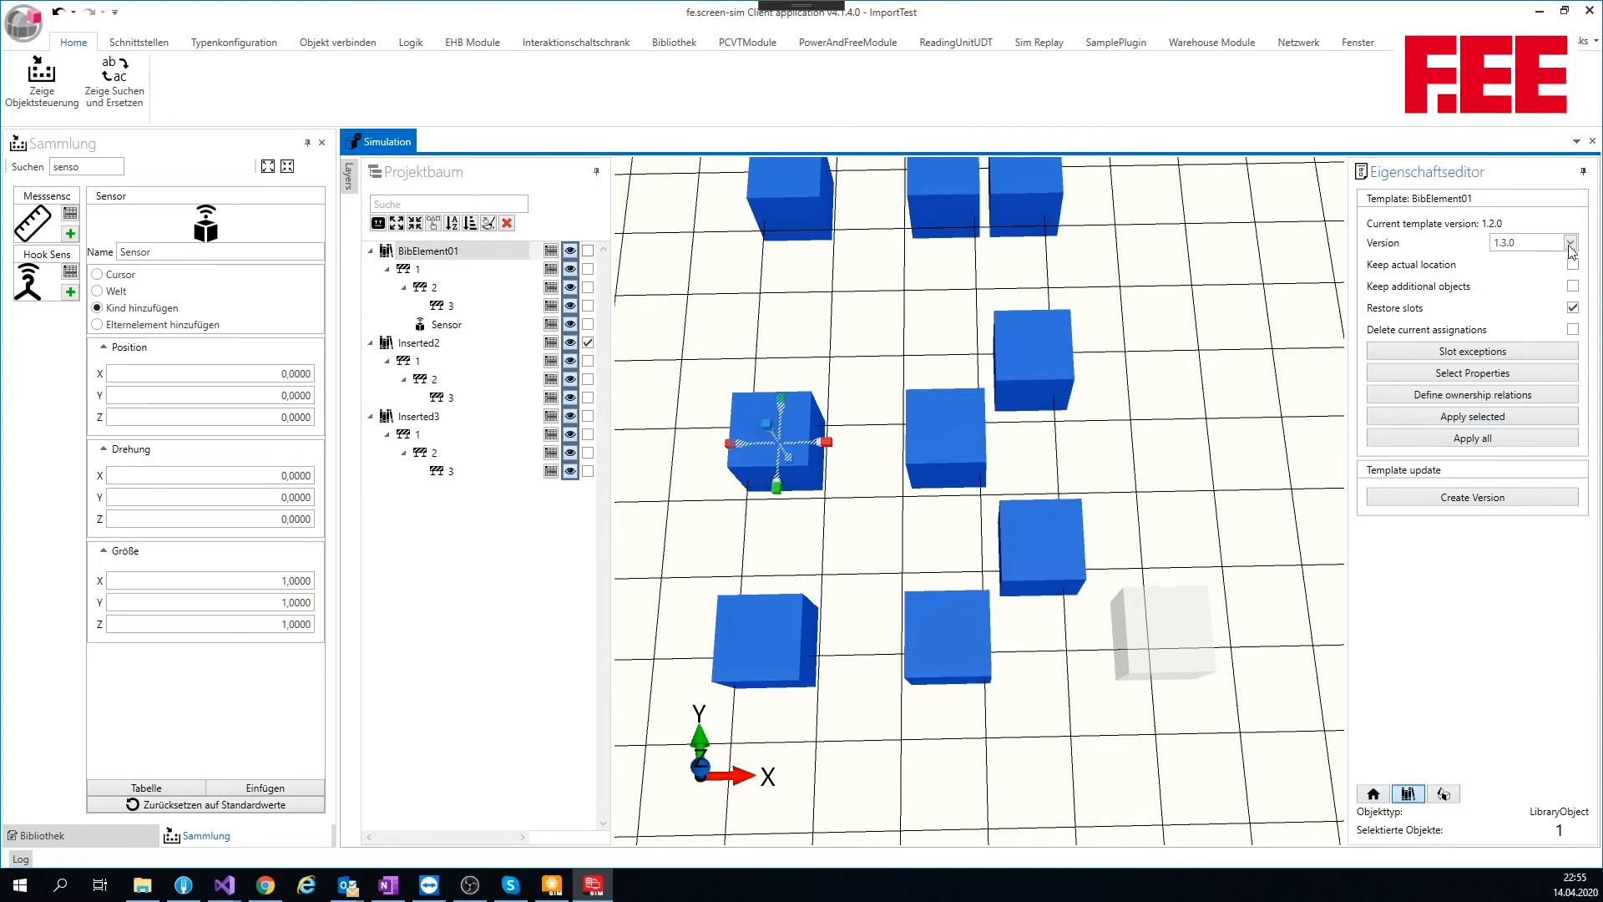
click(1472, 415)
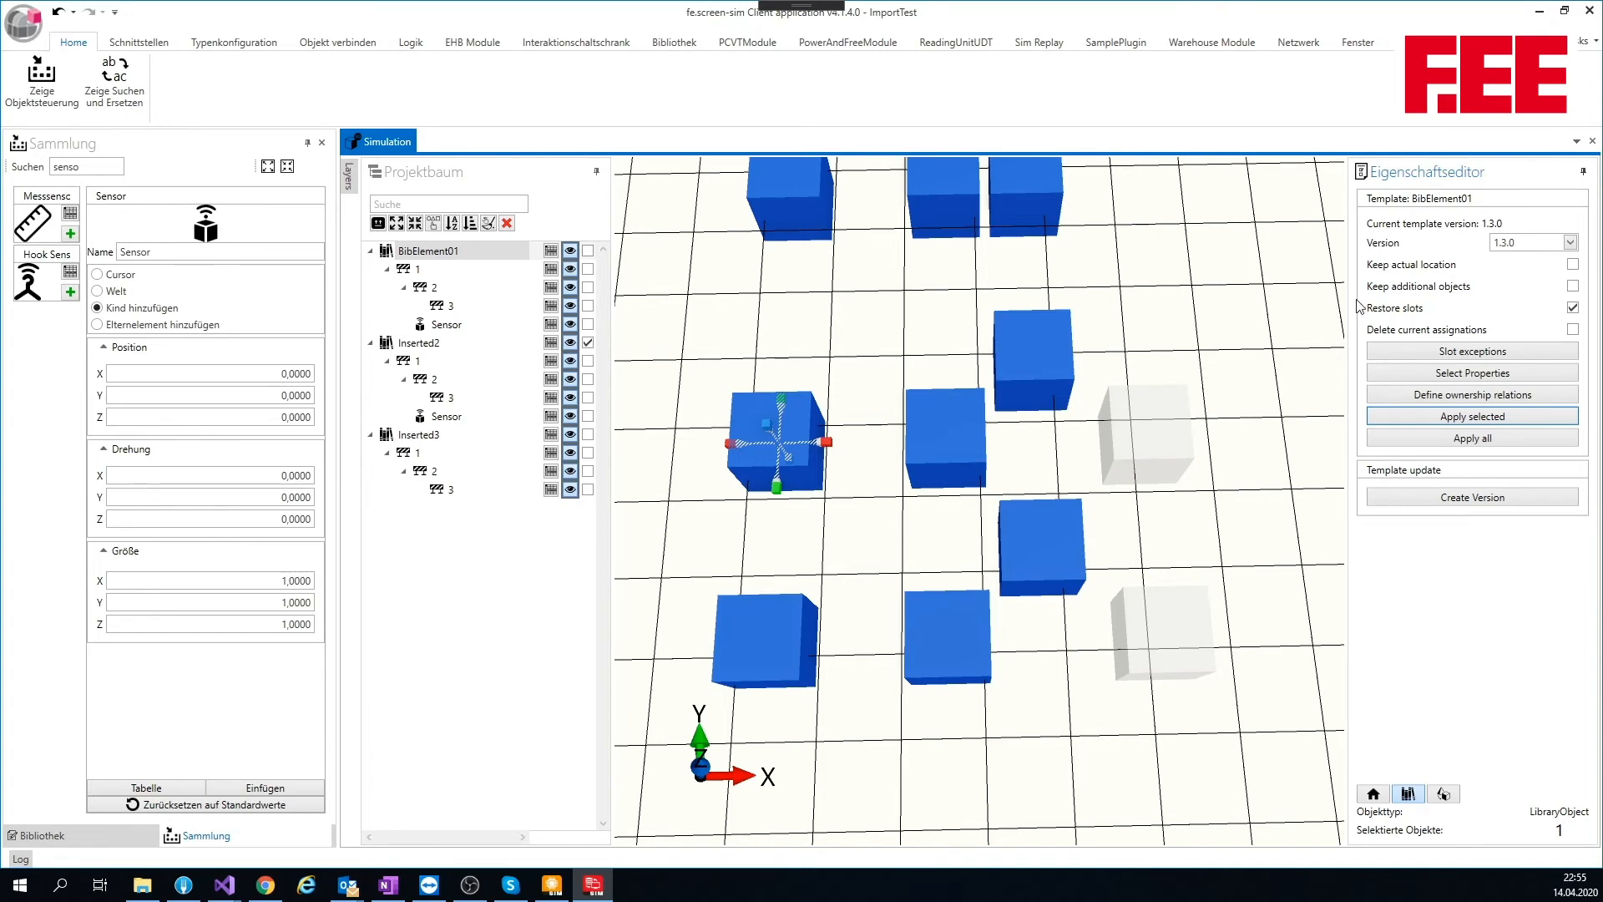
Move block 2 of Inserted3 up along the Y axis and its block 3 down to a local Y position of about -0.94.
middle_drag(1165, 220, 1127, 409)
click(910, 336)
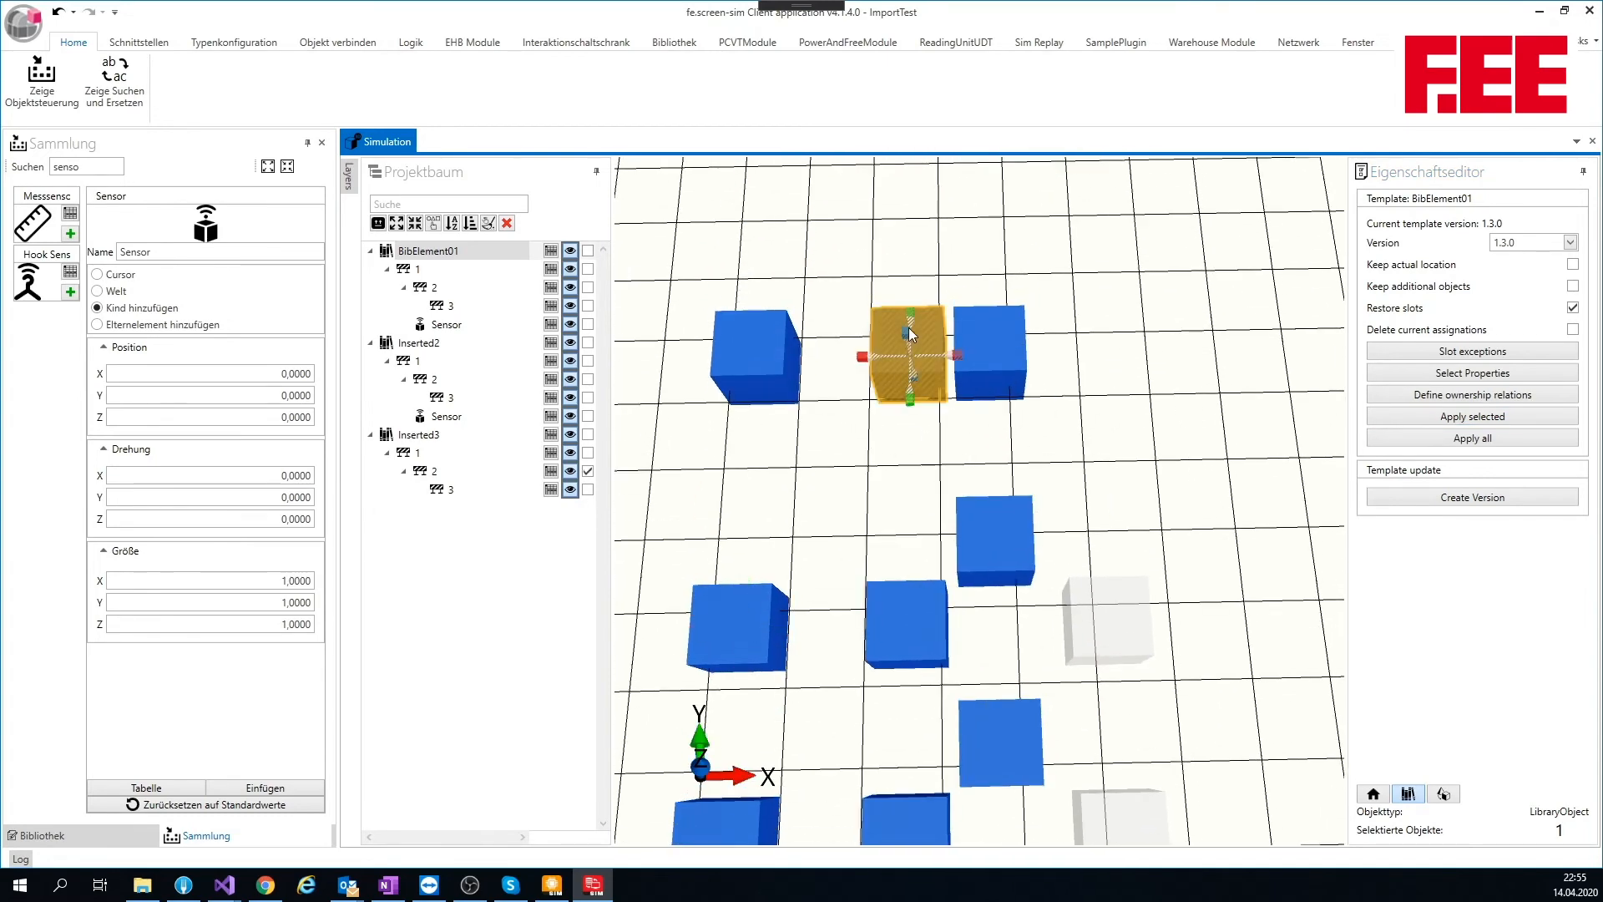
drag(910, 334, 910, 207)
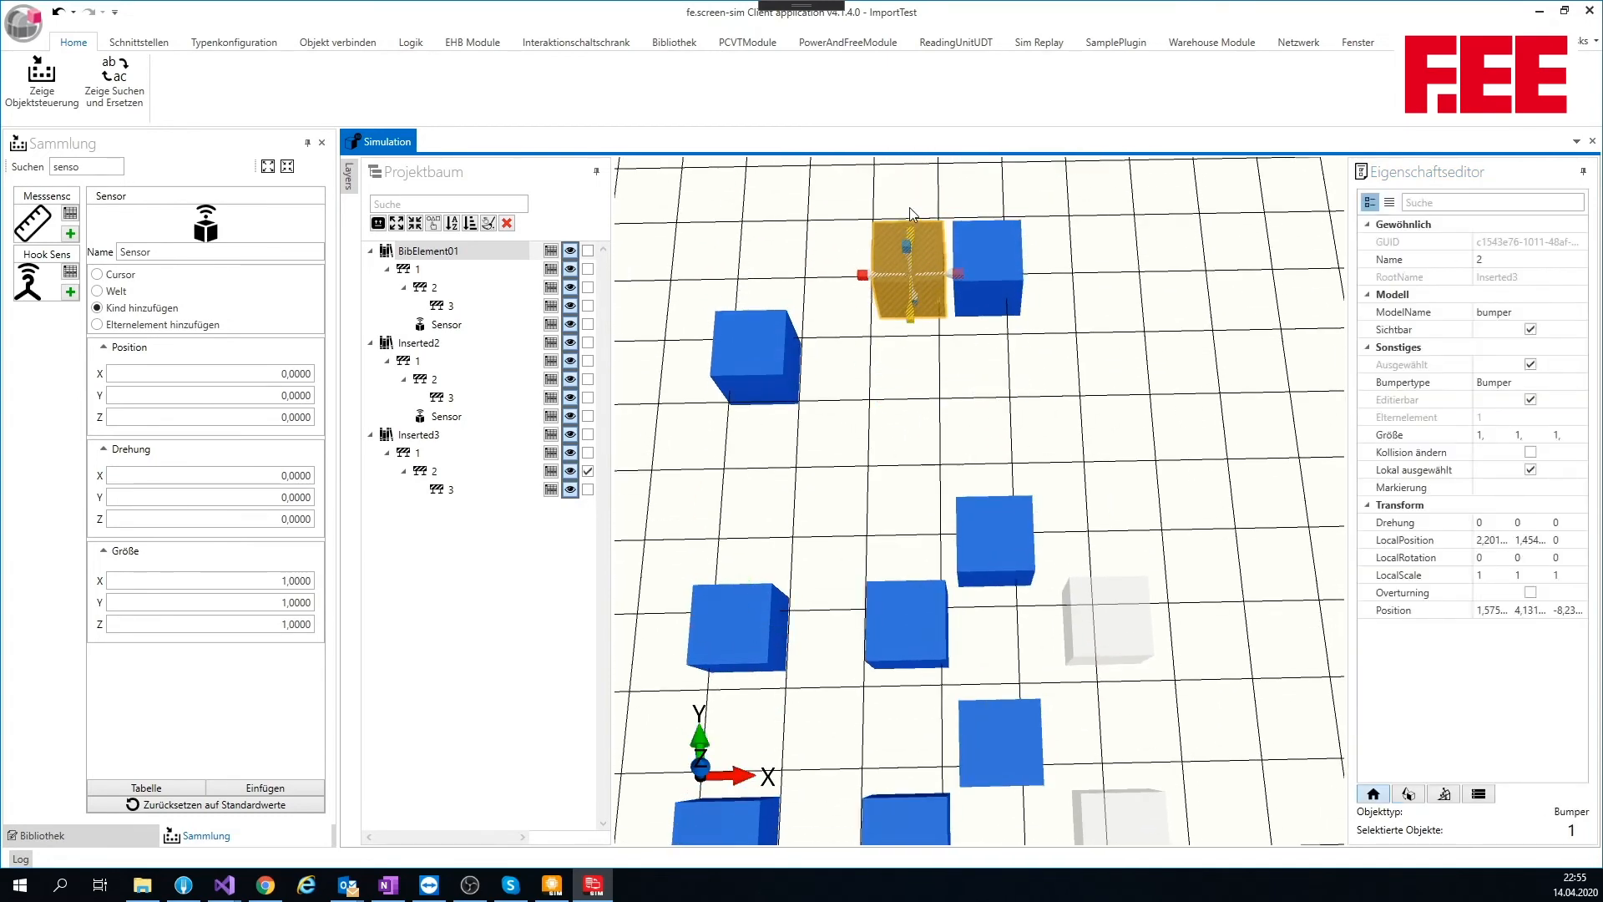
click(1010, 264)
drag(994, 324, 990, 389)
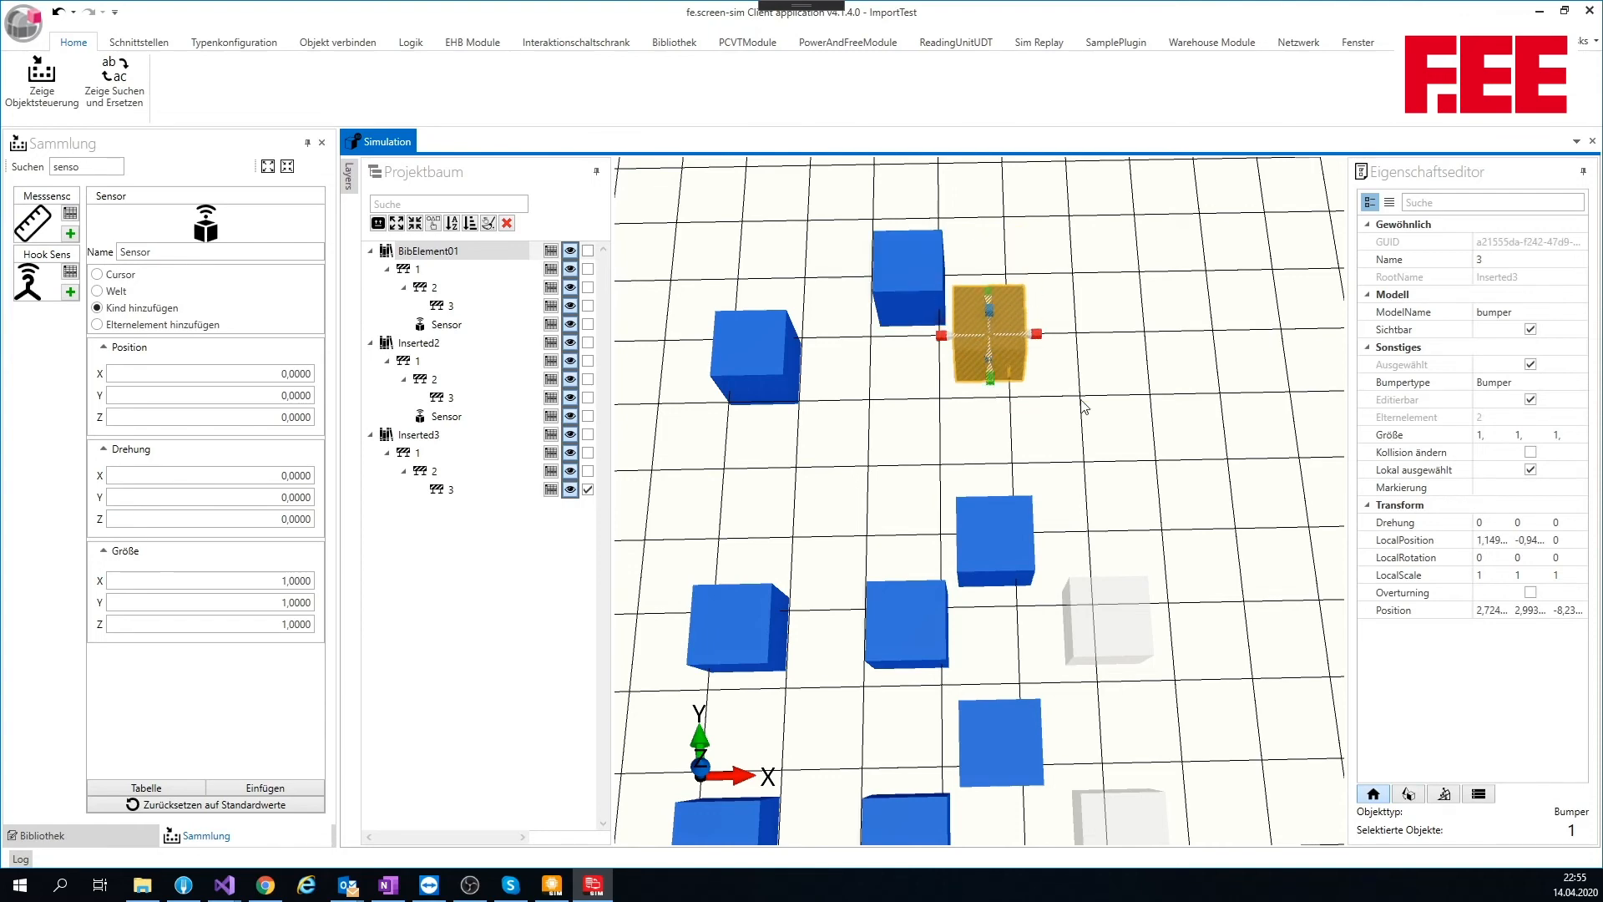
right_drag(1148, 423, 1148, 364)
middle_drag(1150, 386, 1153, 411)
scroll(1152, 411, down, 1)
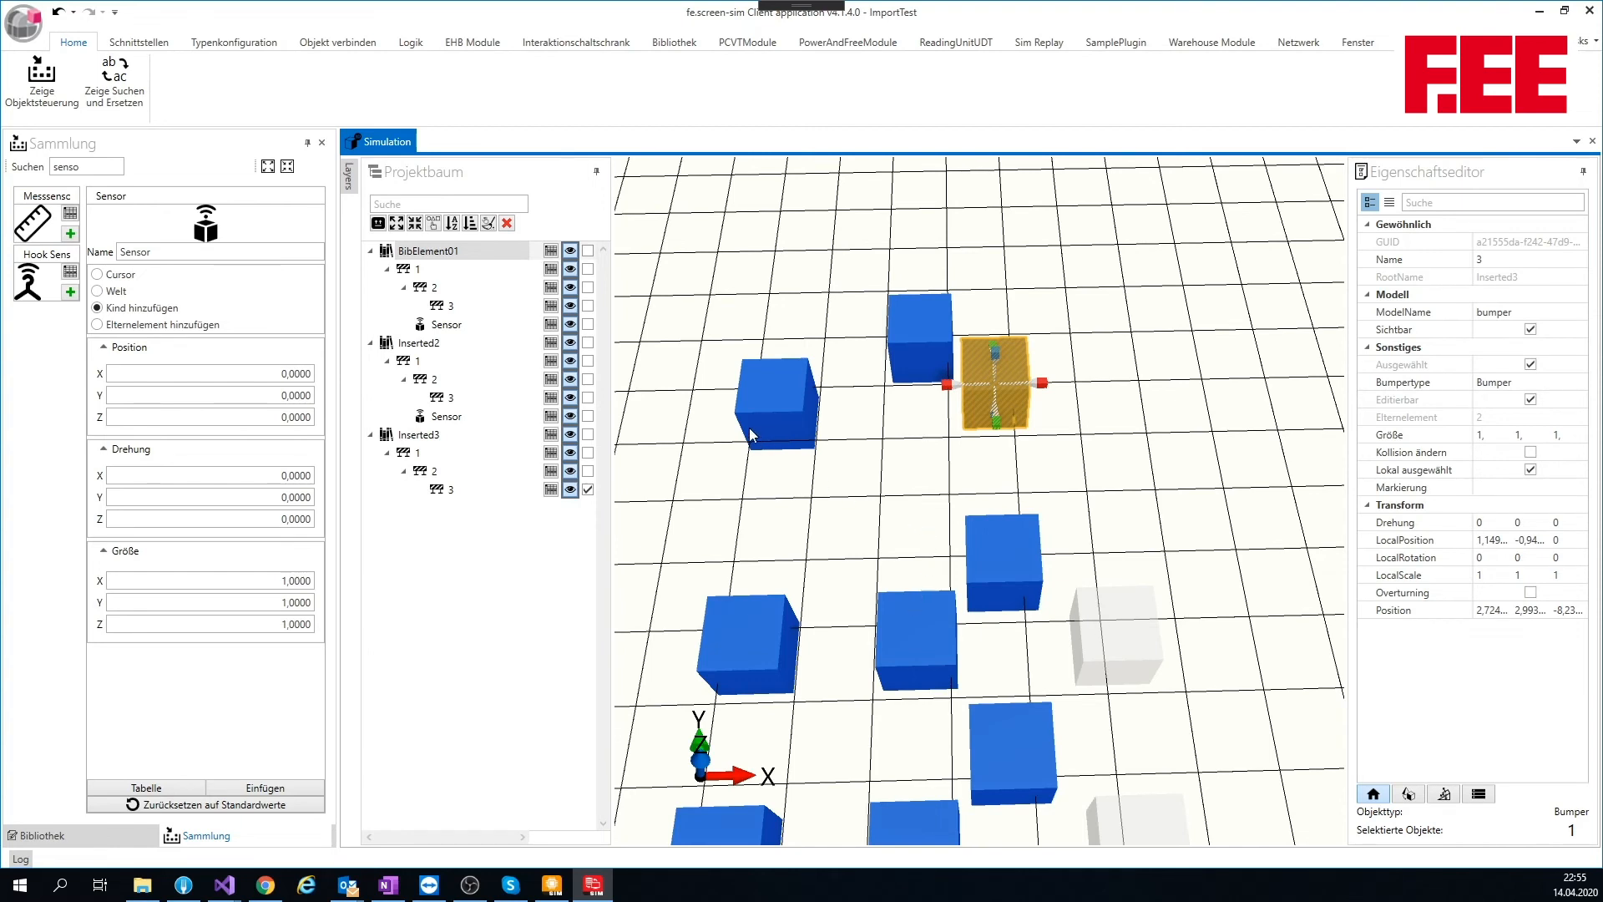
Apply template version 1.3.0 to Inserted3 only, with its actual location kept.
click(588, 434)
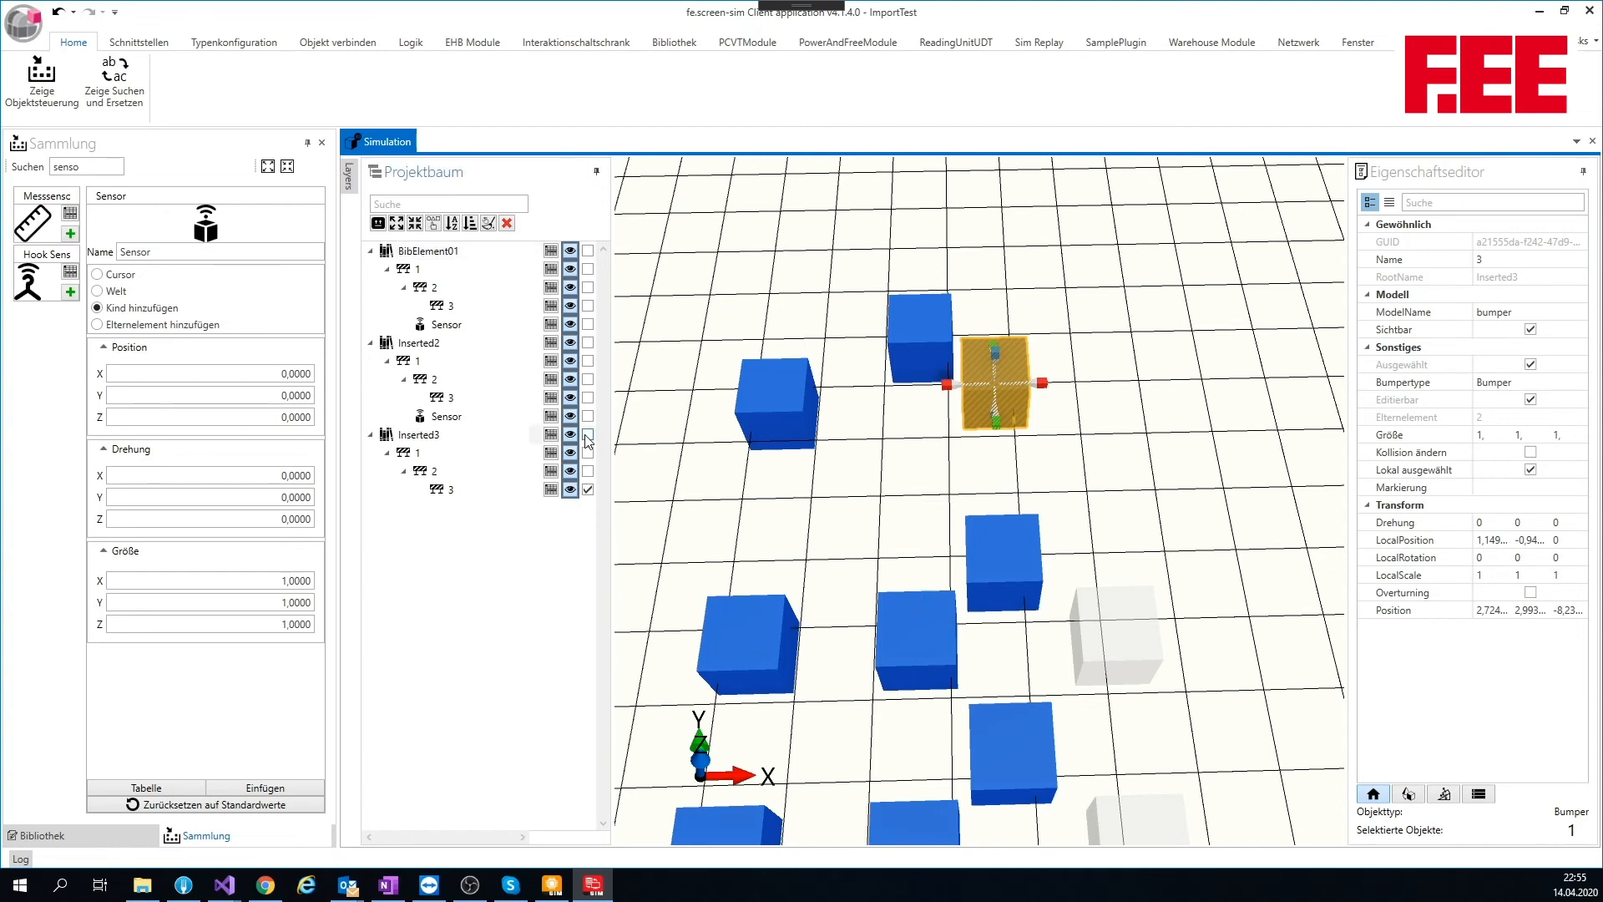
click(588, 489)
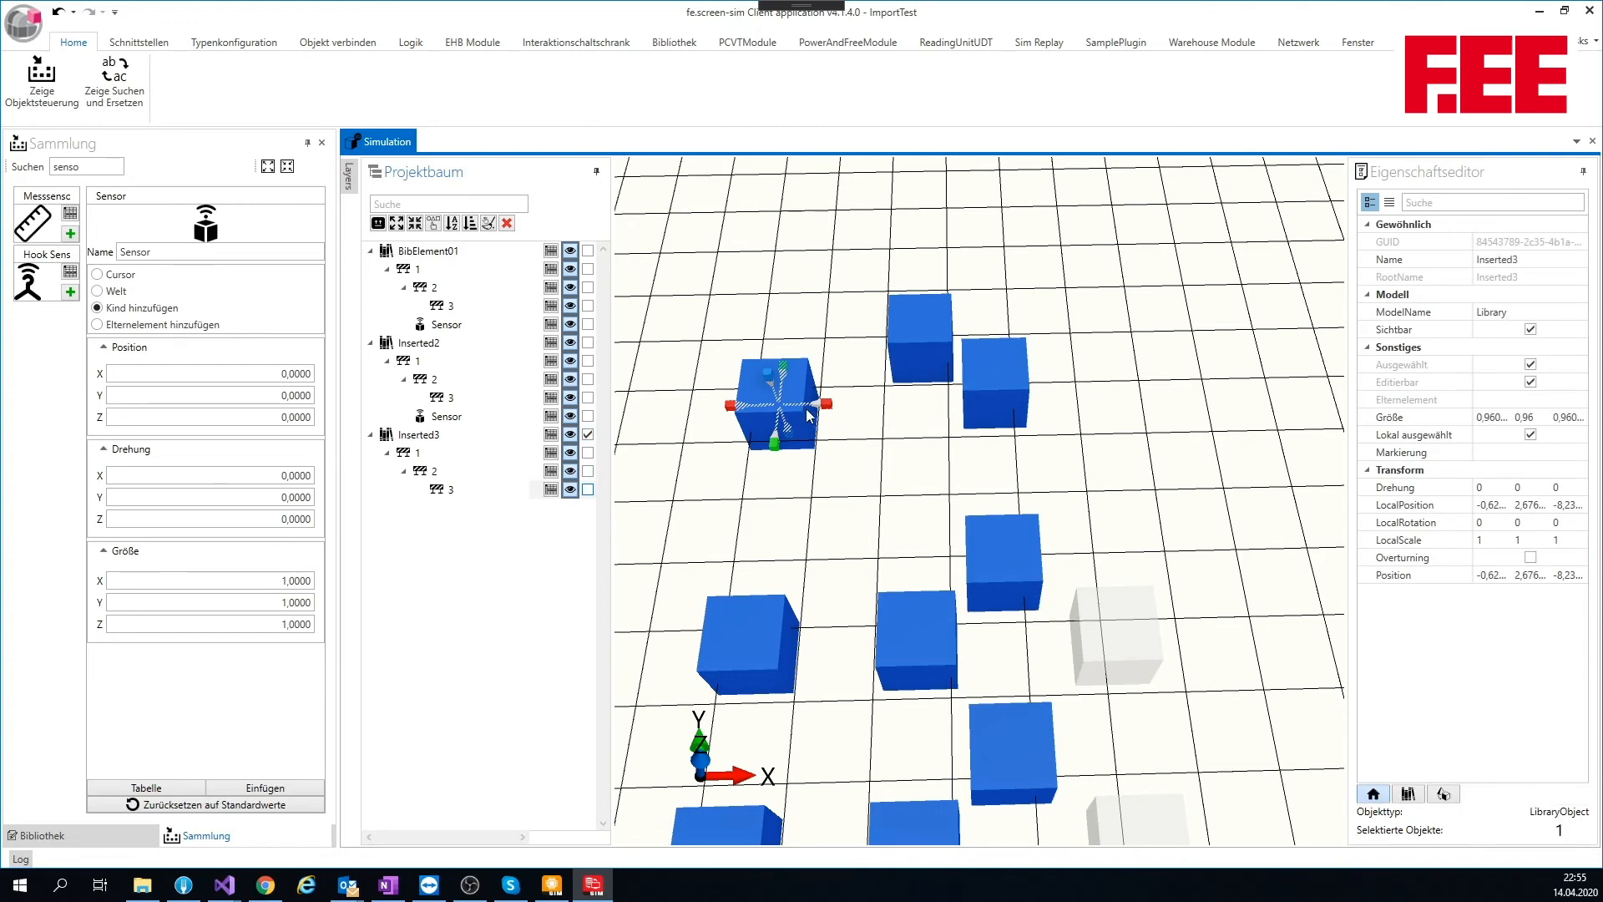
click(1407, 793)
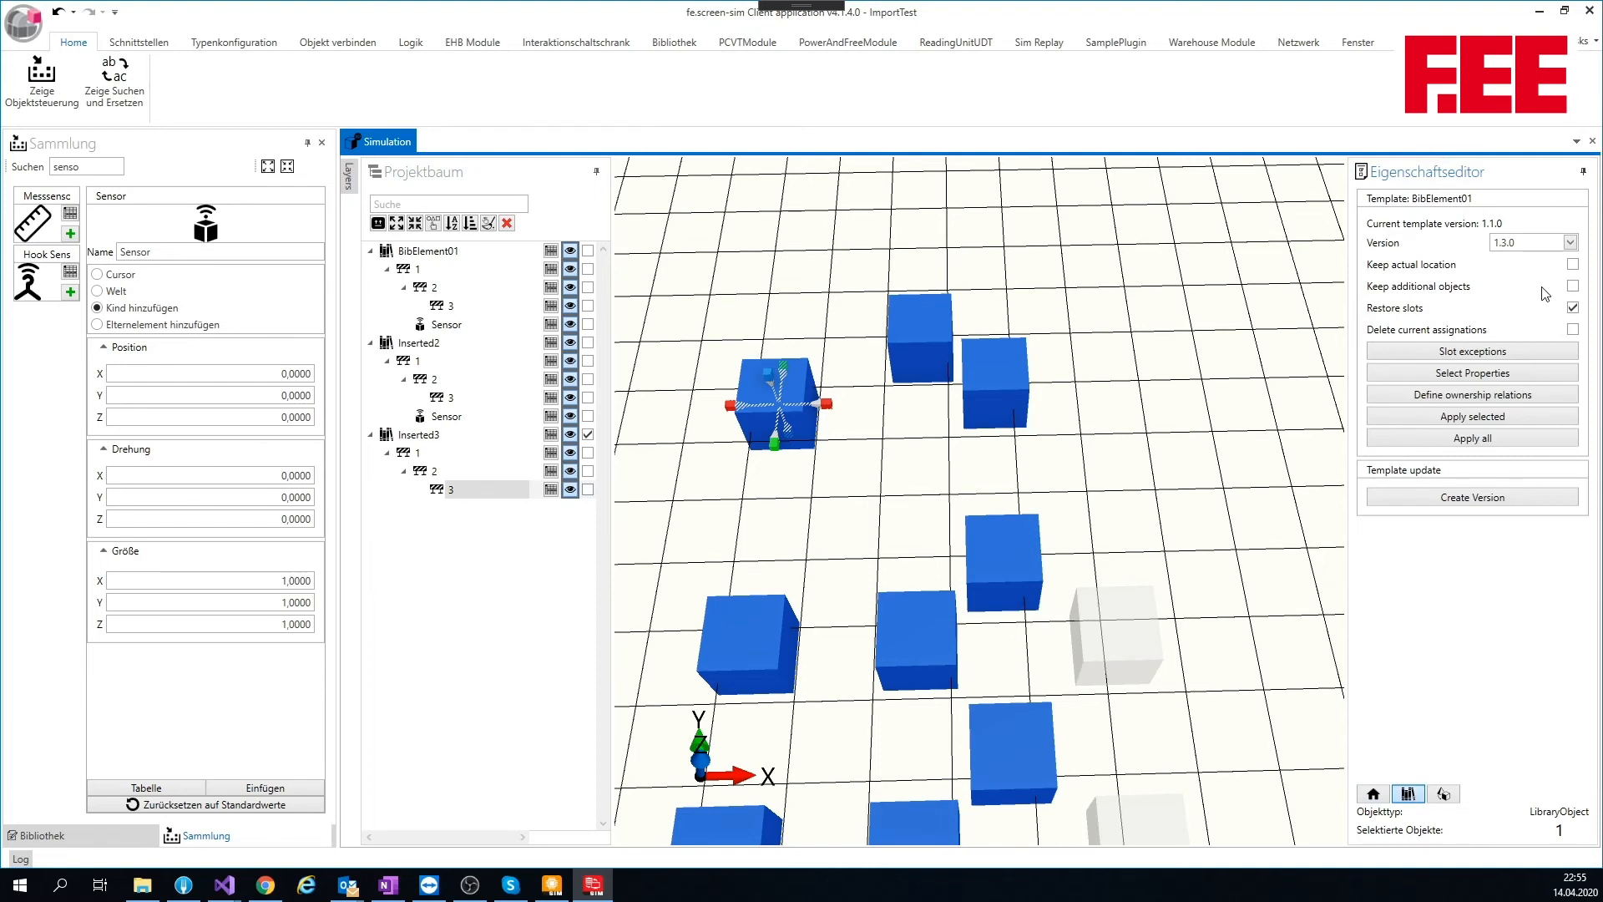
click(1574, 266)
click(1506, 415)
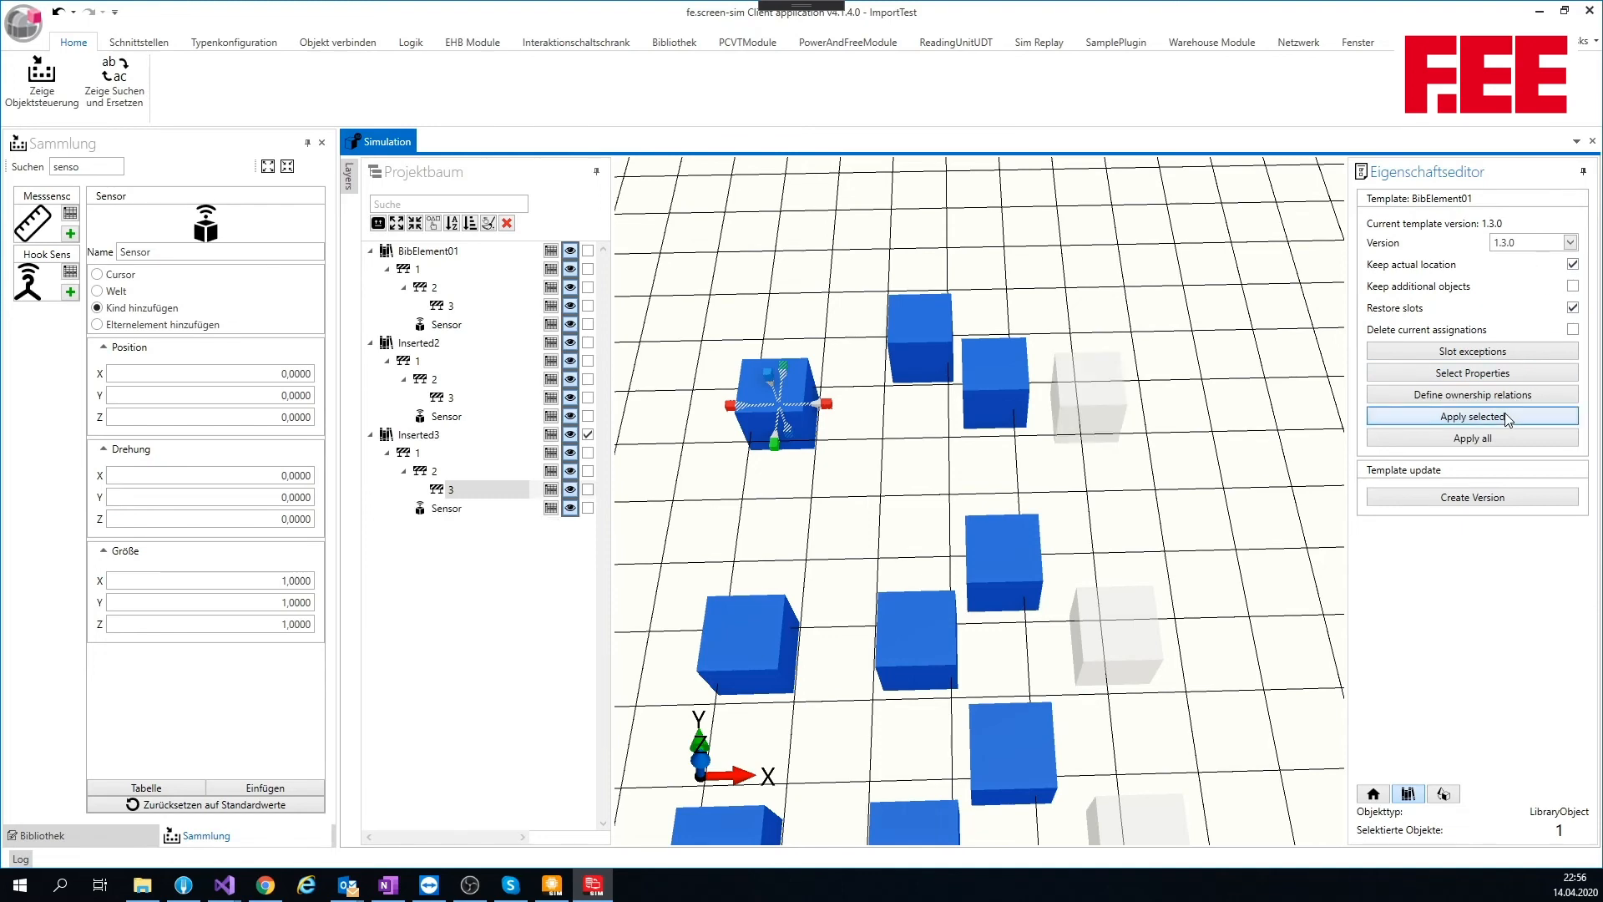
Examine the selectable template properties of Inserted3, including its Transform entries, and close the Properties Selector without applying changes.
middle_drag(1109, 317, 1075, 421)
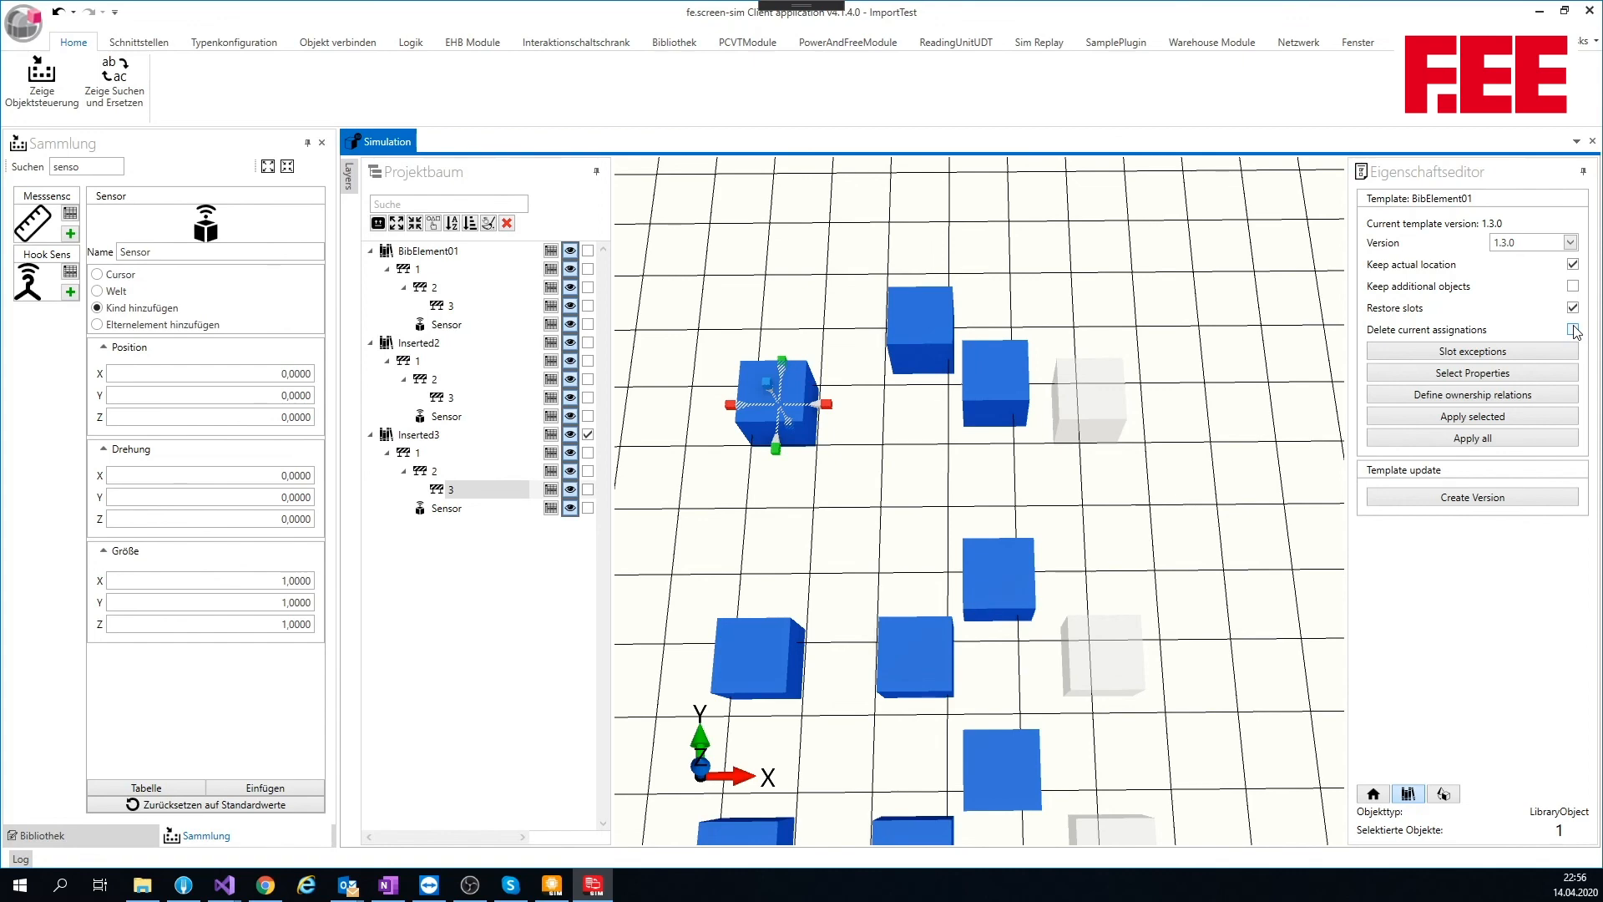
click(1499, 374)
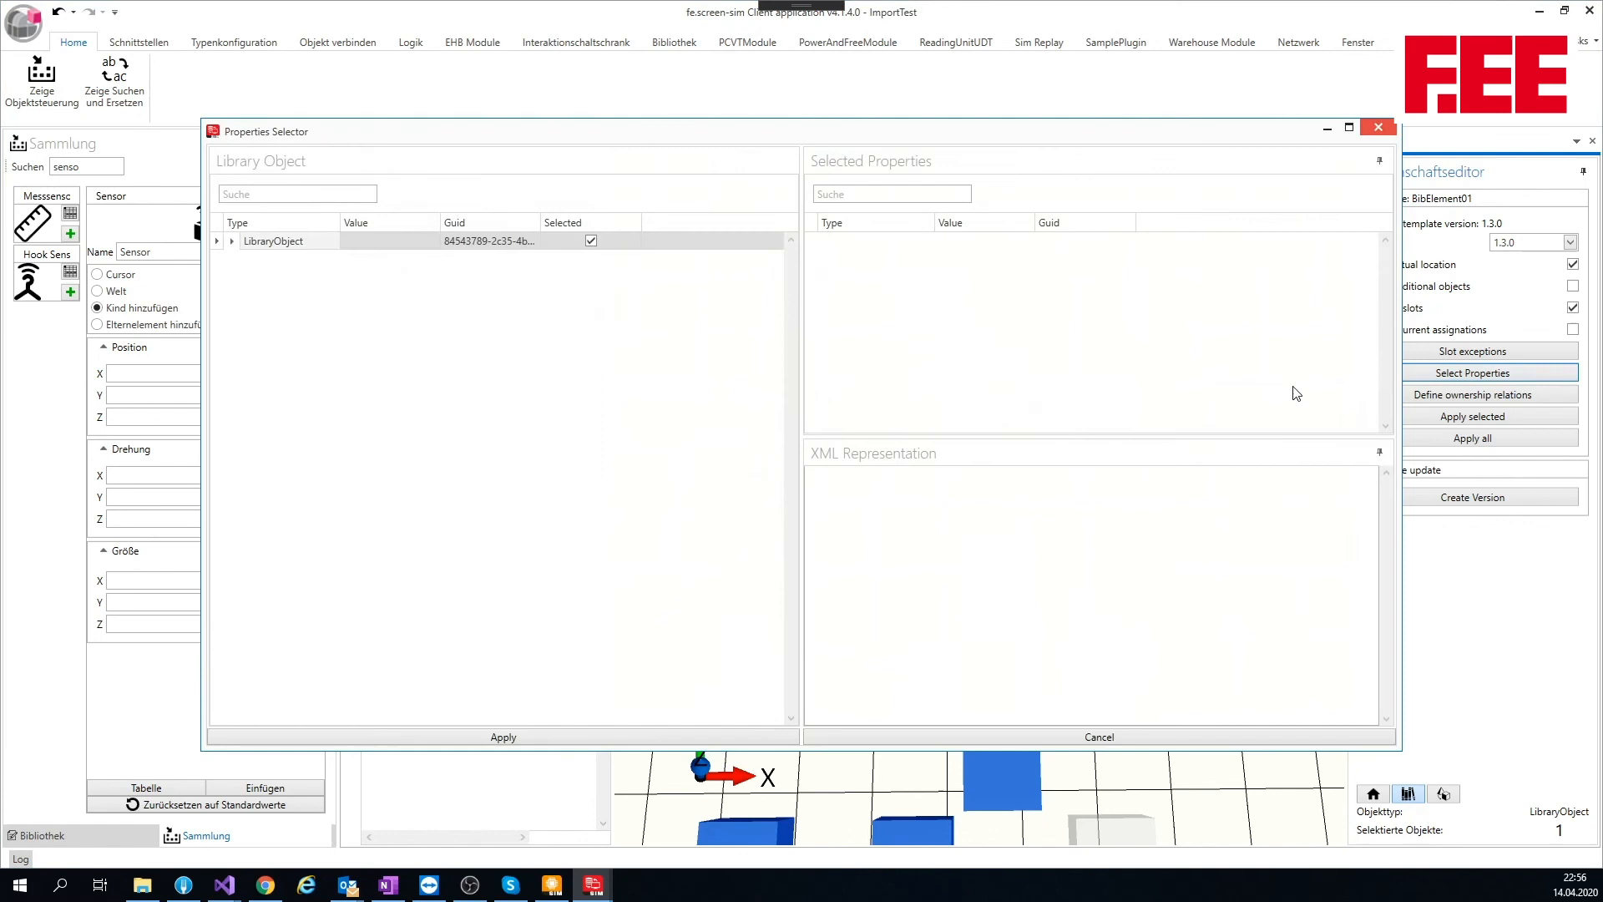
click(232, 241)
click(249, 294)
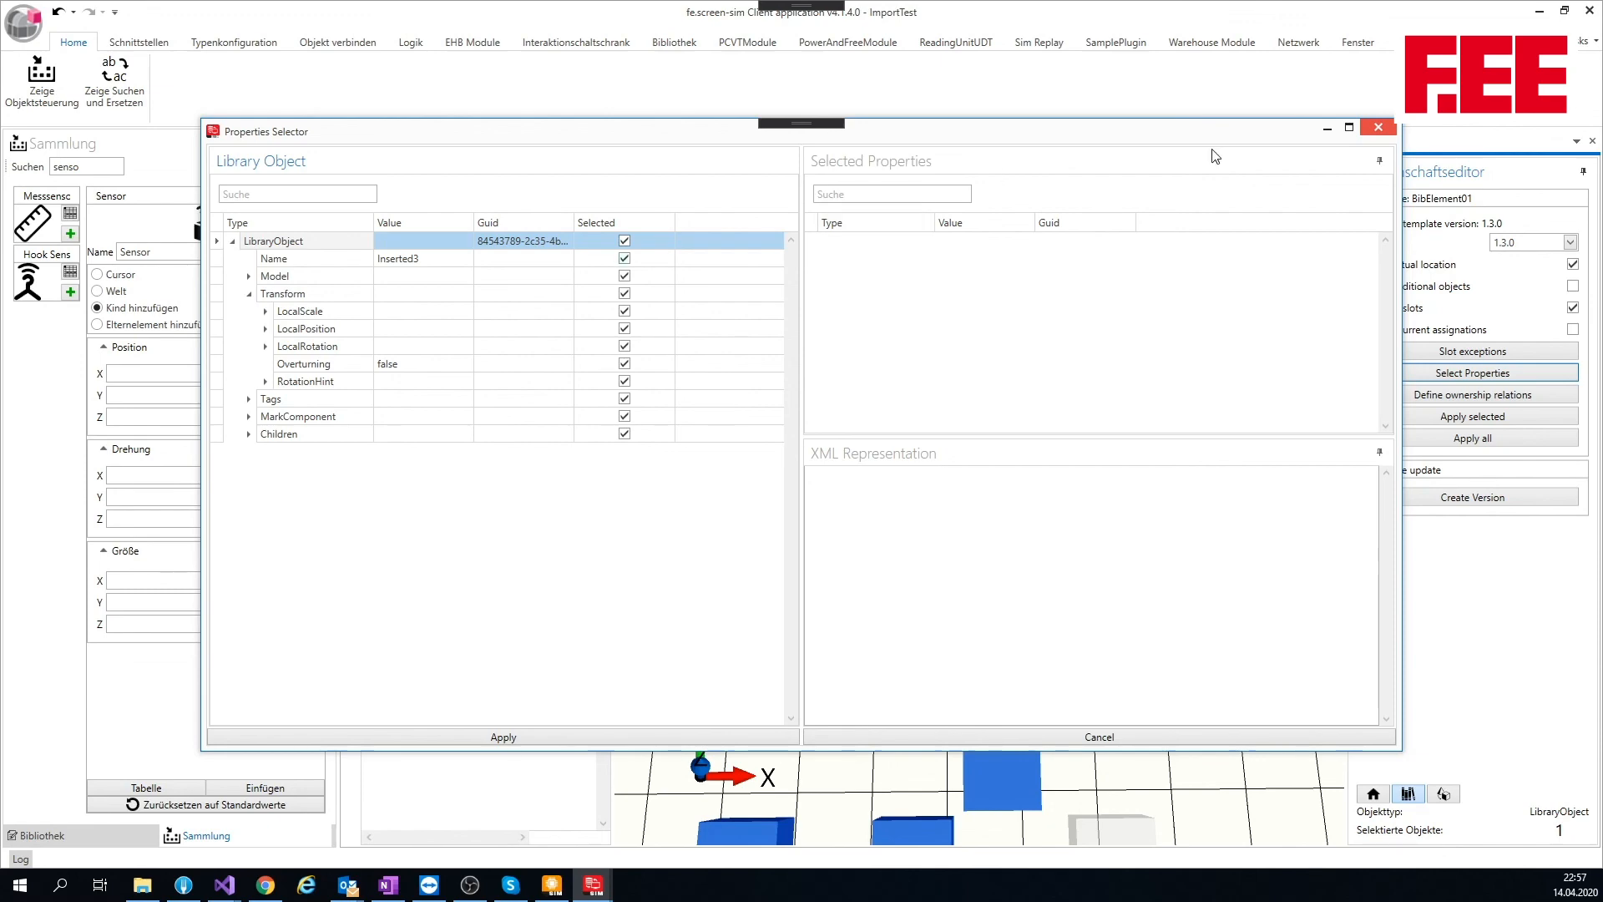
click(1379, 129)
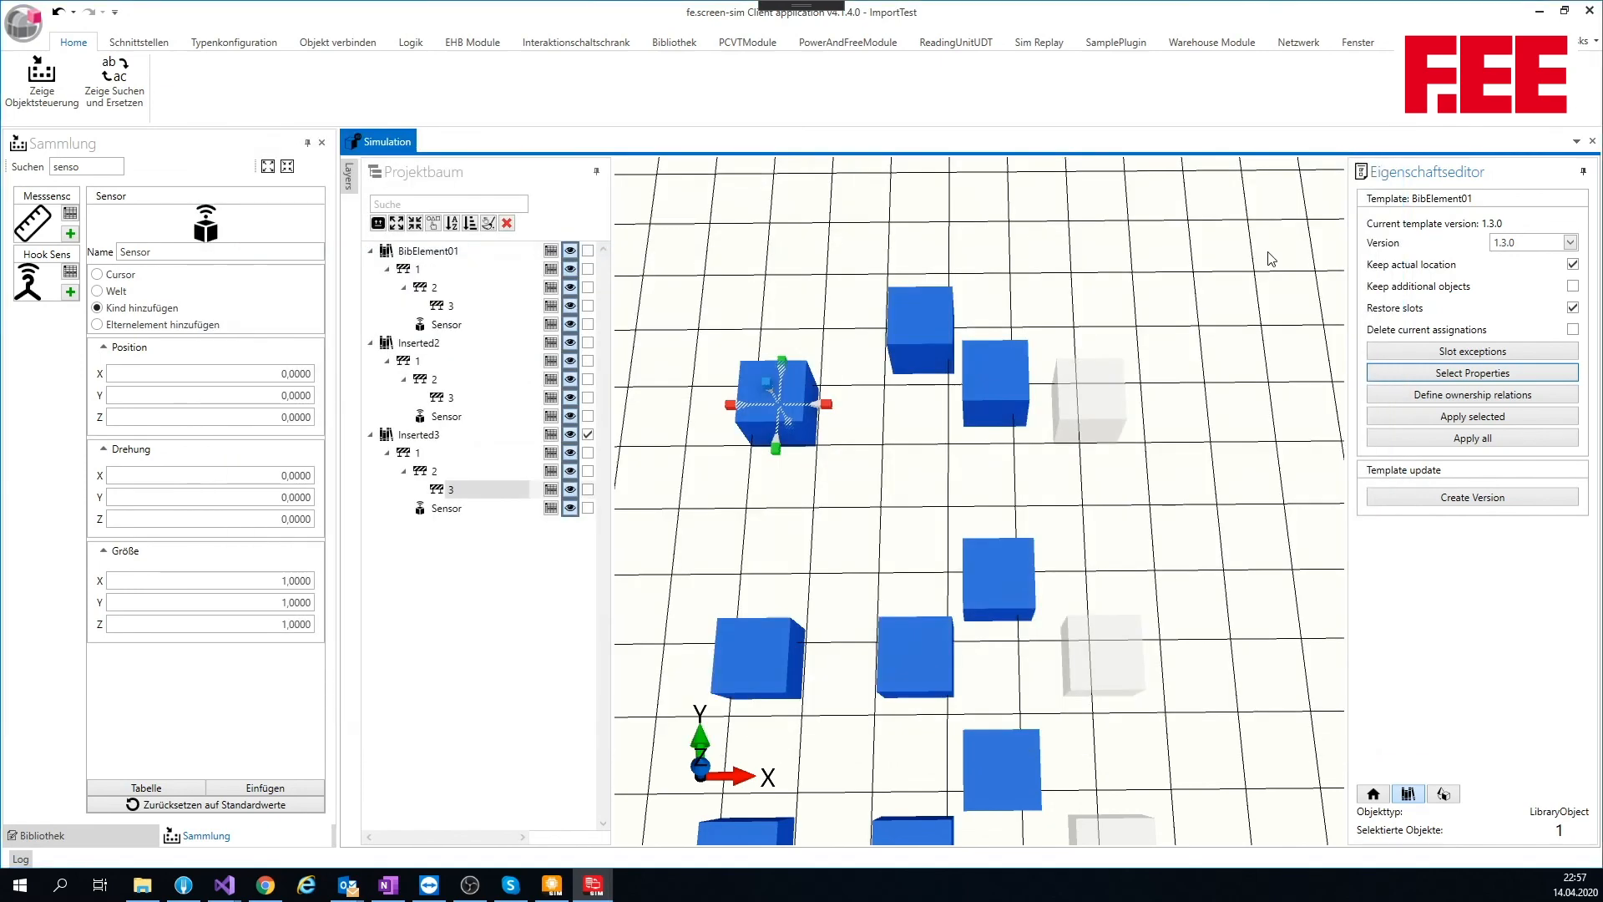